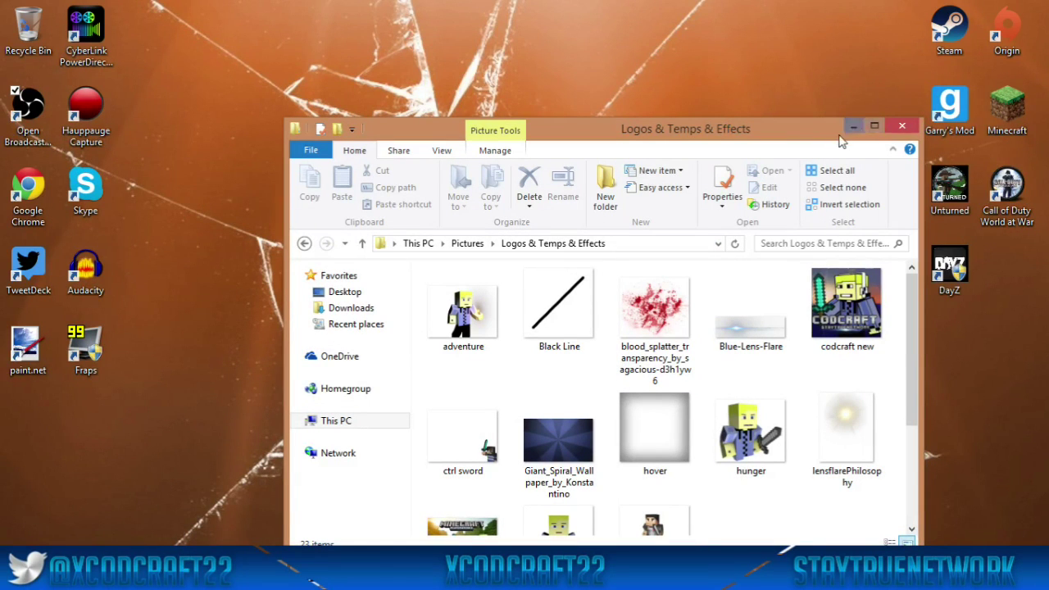
Go to the Thumbnails folder under Pictures and select the ss1_1297854 image.
{"action": "left_click", "coordinate": [467, 244]}
{"action": "double_click", "coordinate": [712, 328]}
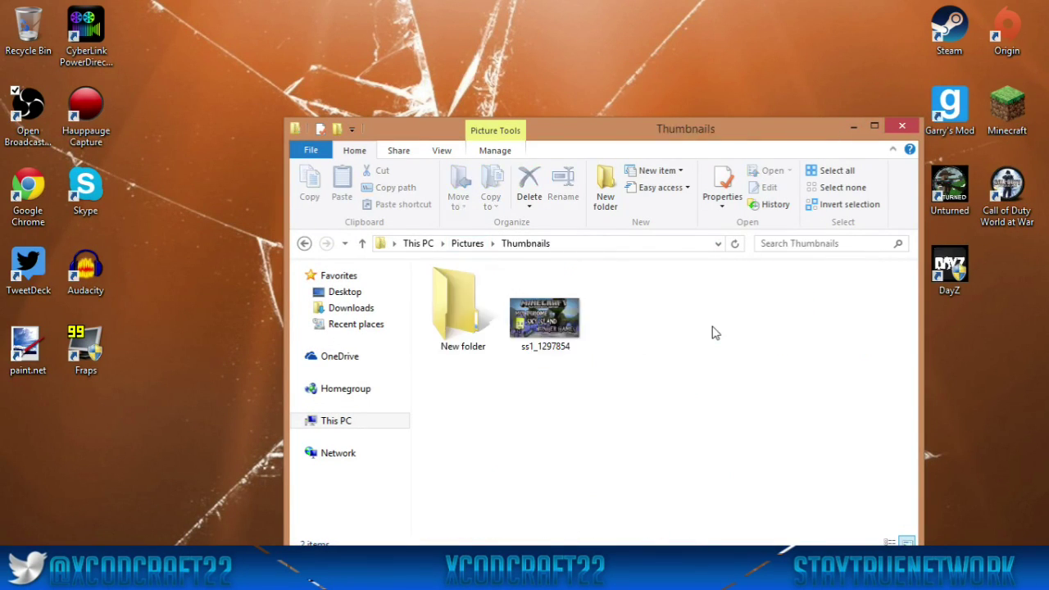
{"action": "left_click", "coordinate": [548, 351]}
{"action": "left_click", "coordinate": [854, 128]}
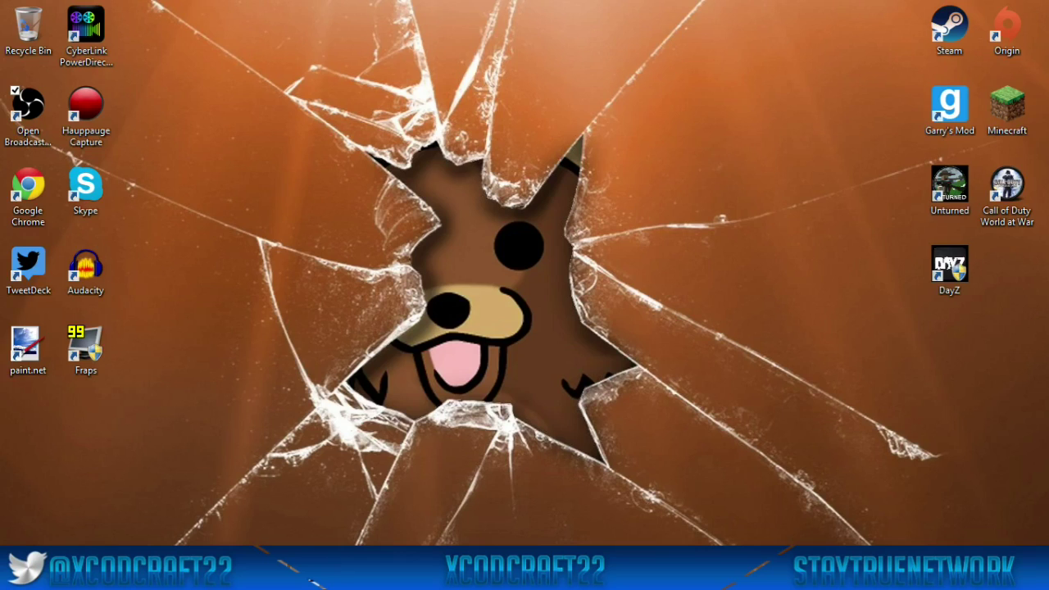
{"action": "left_click", "coordinate": [120, 574]}
Open ss1_1297854 with Windows Photo Viewer.
{"action": "right_click", "coordinate": [531, 325]}
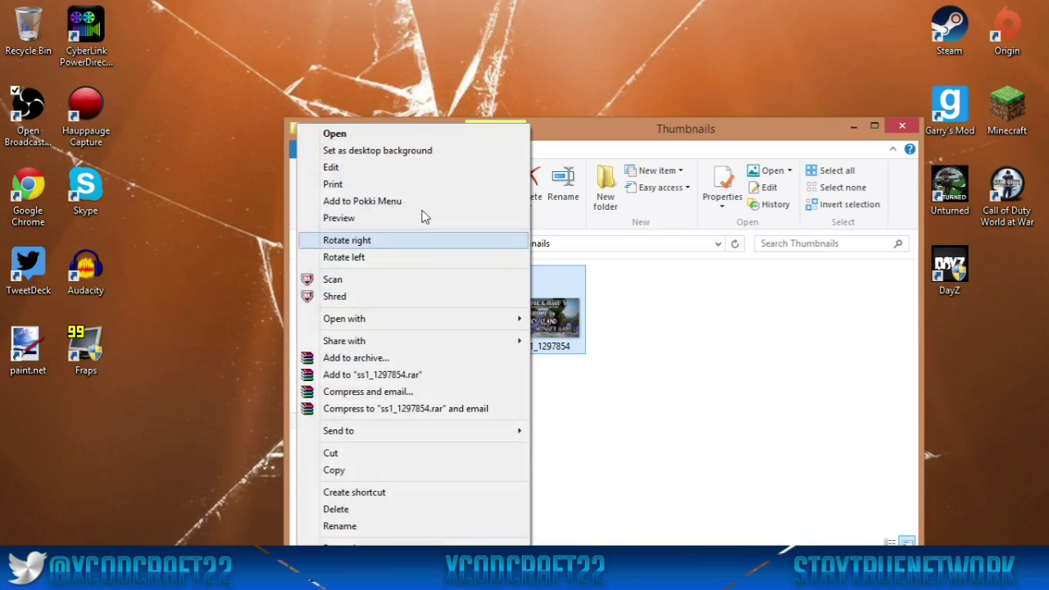
{"action": "mouse_move", "coordinate": [451, 319]}
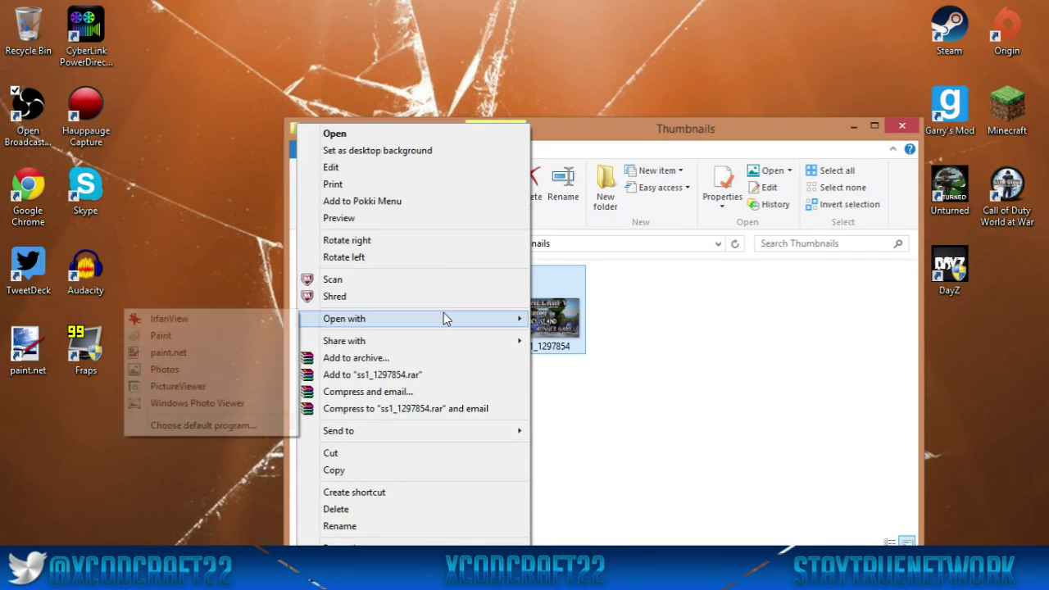
{"action": "left_click", "coordinate": [235, 402]}
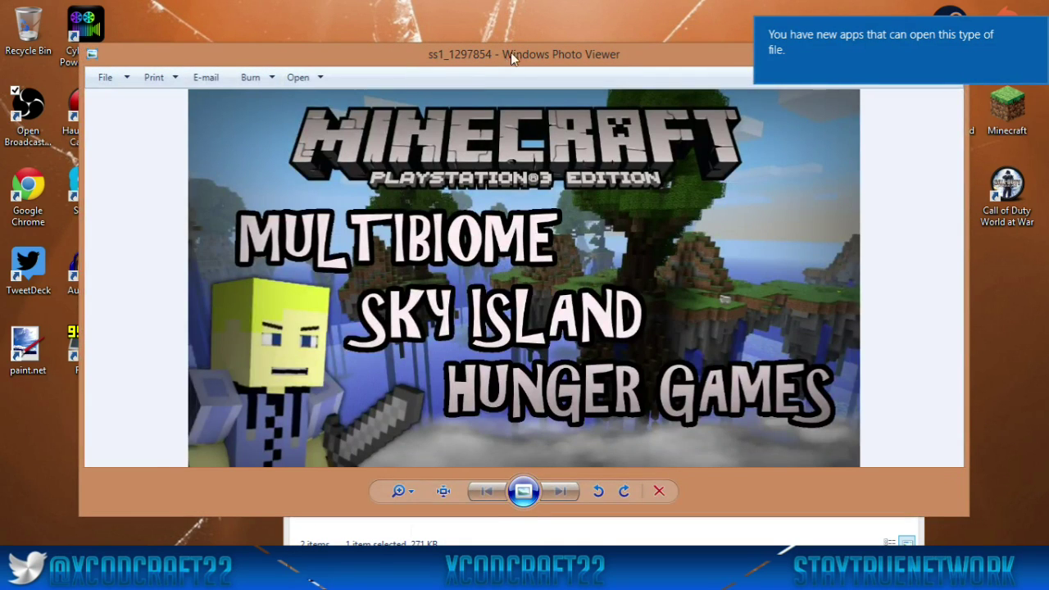
Look over the old Hunger Games thumbnail, close Photo Viewer, and open New folder.
{"action": "left_click_drag", "start_coordinate": [512, 57], "coordinate": [437, 121]}
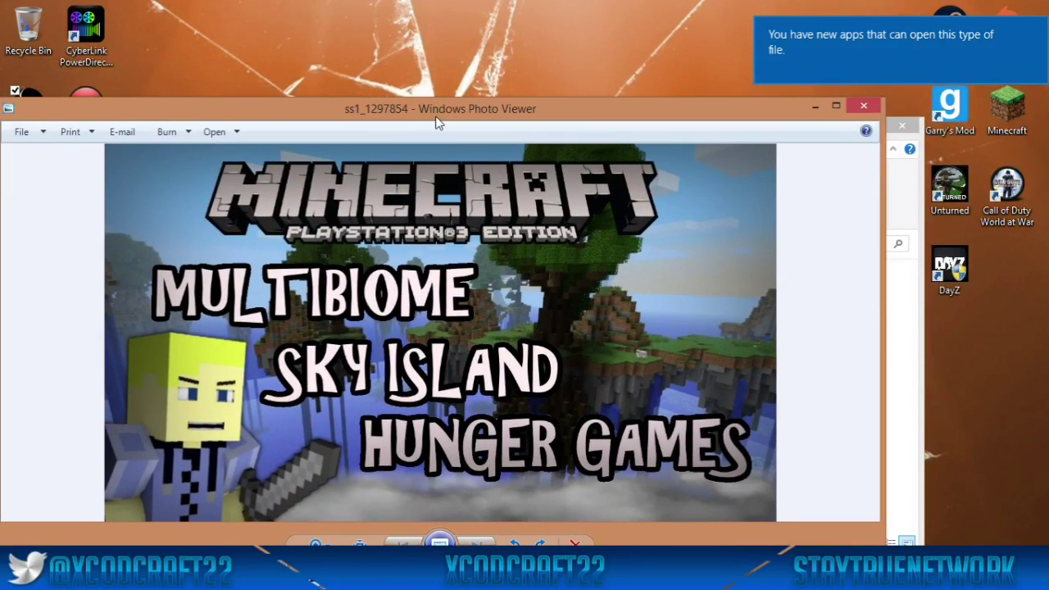
{"action": "left_click", "coordinate": [863, 107]}
{"action": "double_click", "coordinate": [482, 336]}
Return to the Pictures folder and bring the Google page in Chrome forward.
{"action": "left_click", "coordinate": [468, 242]}
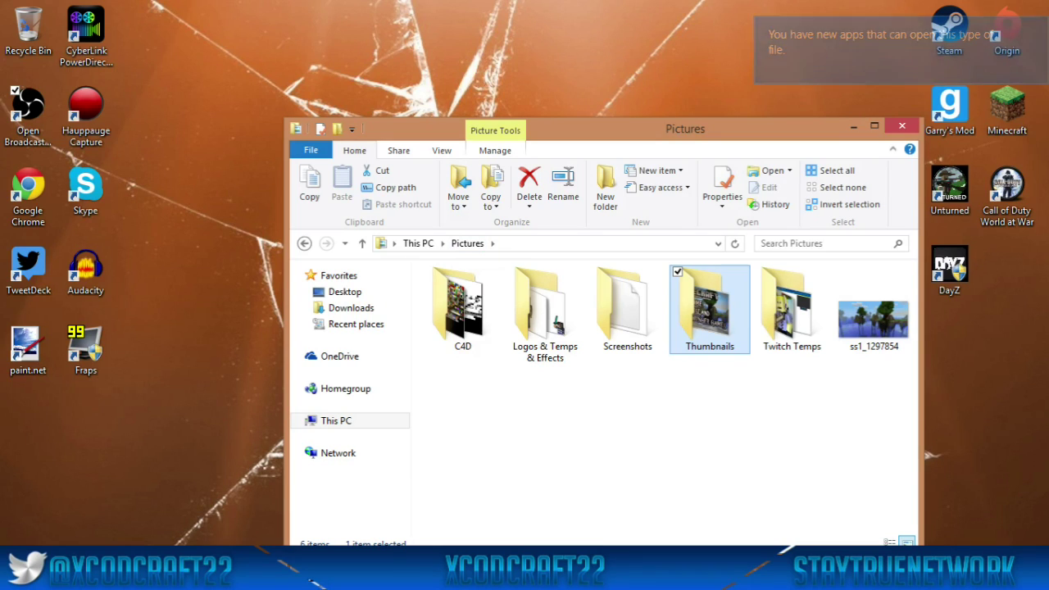
{"action": "mouse_move", "coordinate": [313, 578]}
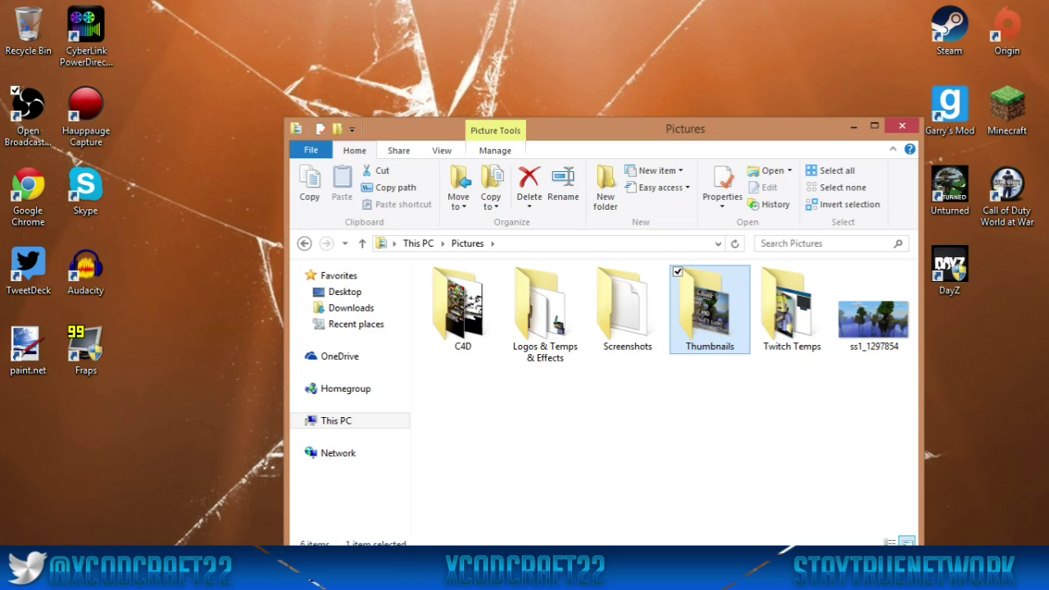
{"action": "left_click", "coordinate": [122, 578]}
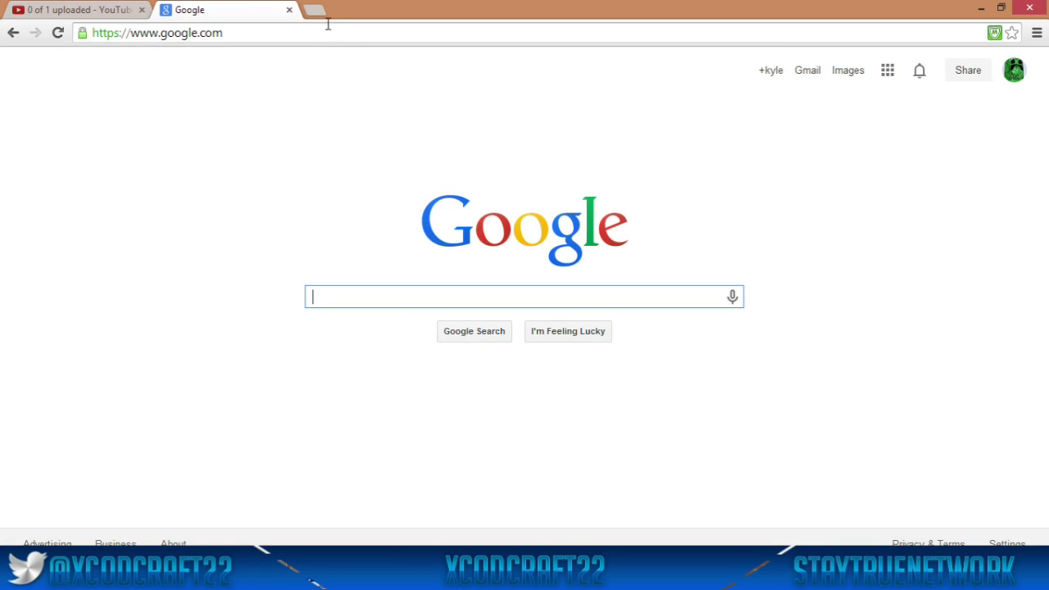
Browse getpaint.net in a new tab, then close the tab and minimize Chrome.
{"action": "left_click", "coordinate": [315, 11]}
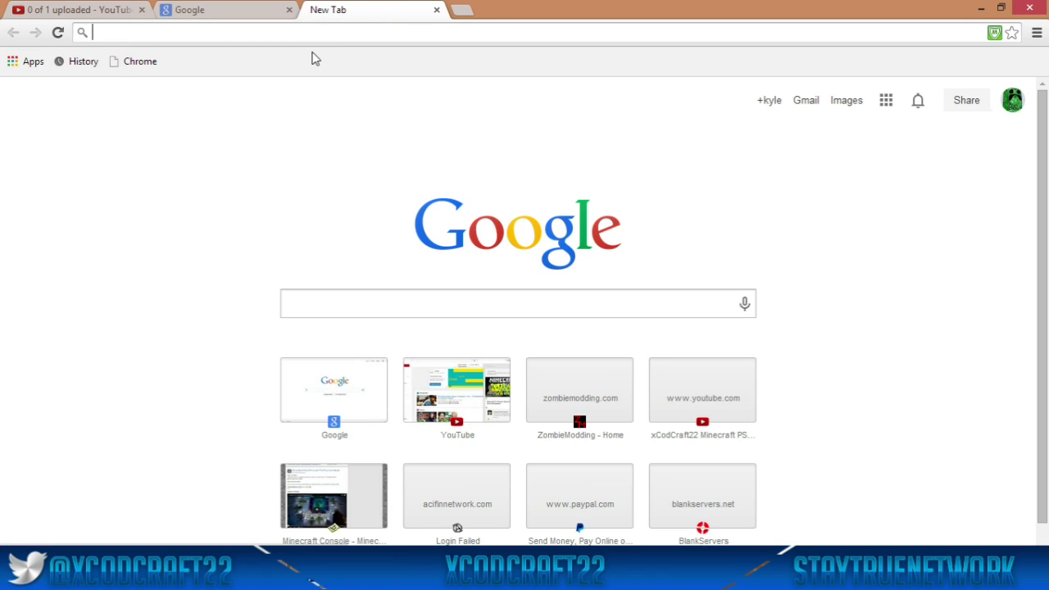
{"action": "type", "text": "getpaint.net"}
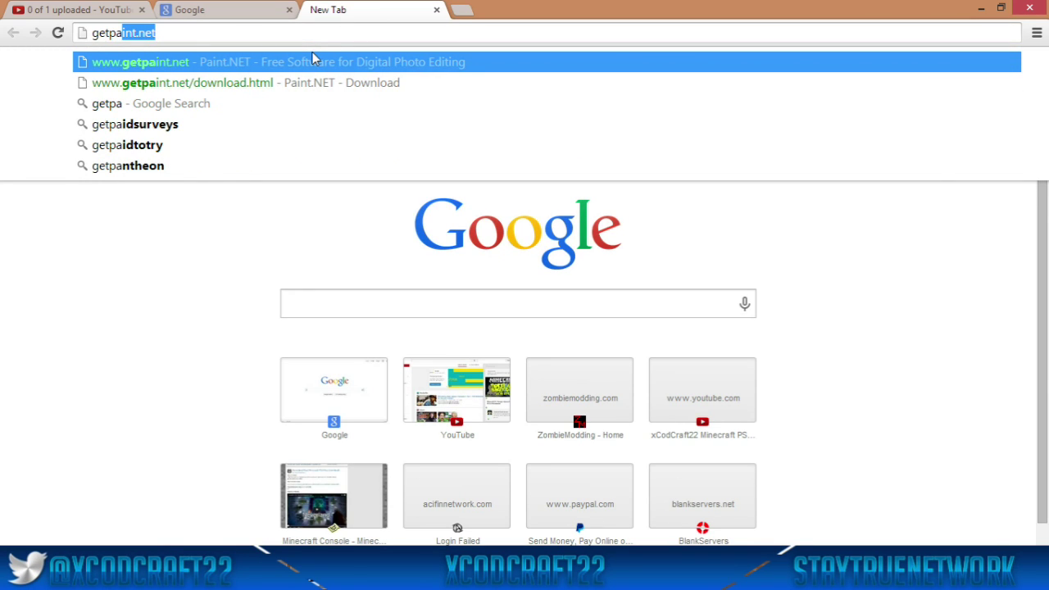
{"action": "key", "text": "Return"}
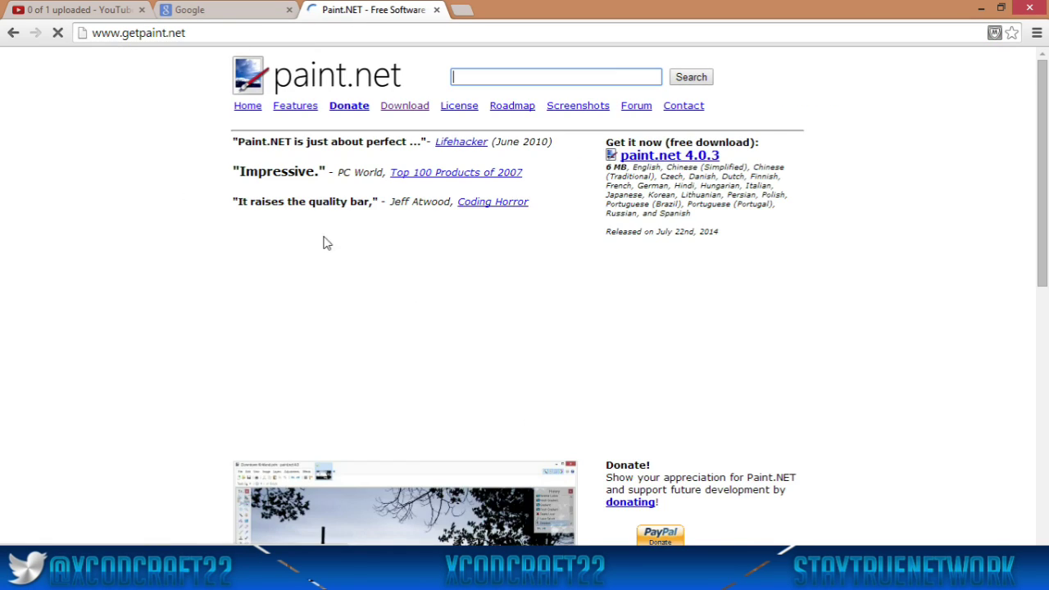
{"action": "scroll", "coordinate": [401, 435], "scroll_direction": "down", "scroll_amount": 3}
{"action": "scroll", "coordinate": [566, 496], "scroll_direction": "down", "scroll_amount": 3}
{"action": "scroll", "coordinate": [445, 305], "scroll_direction": "up", "scroll_amount": 6}
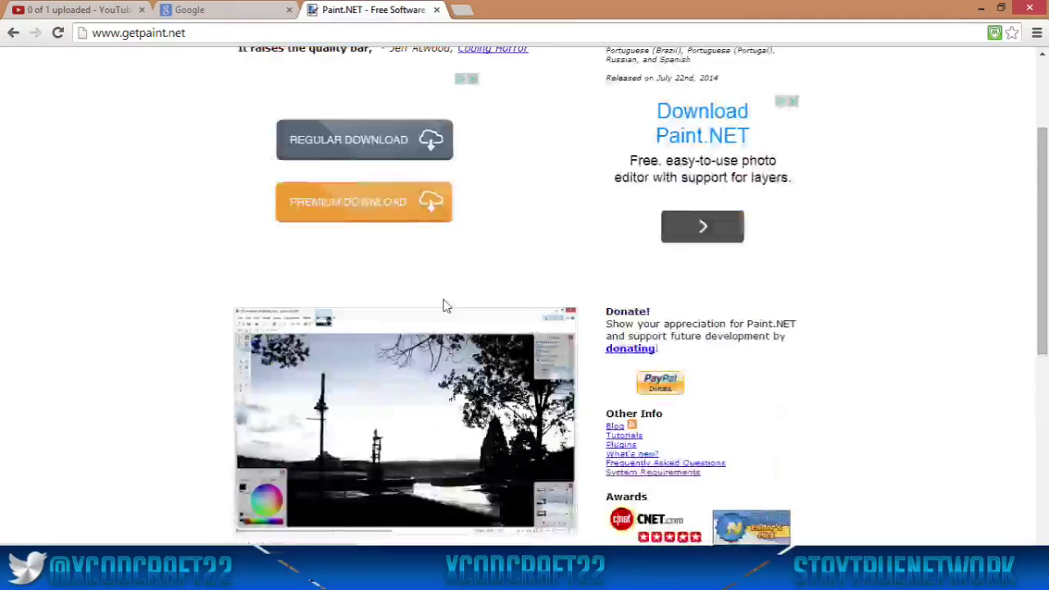
{"action": "left_click", "coordinate": [436, 10]}
{"action": "left_click", "coordinate": [981, 8]}
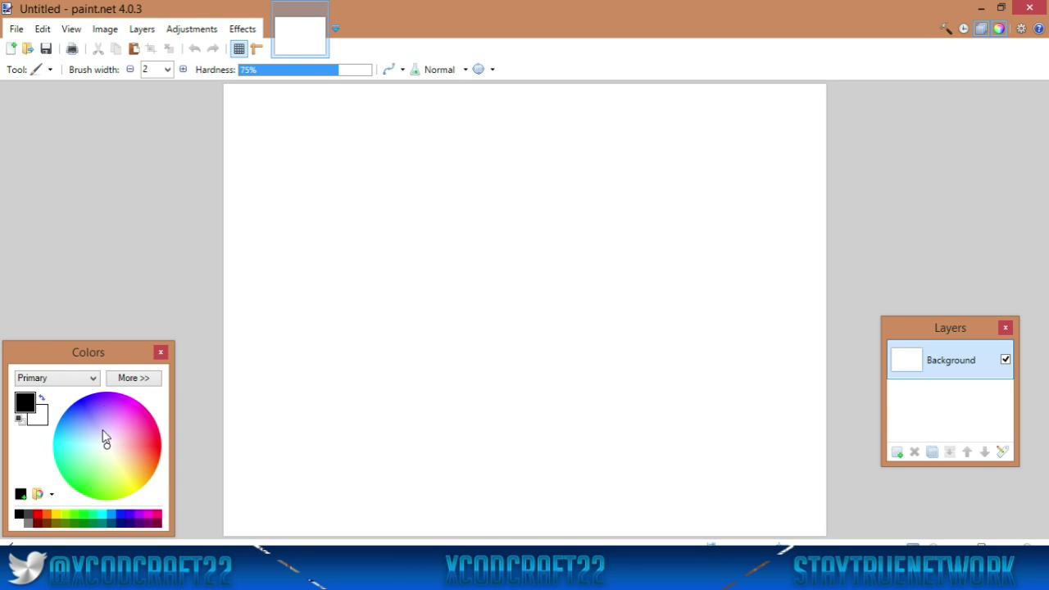
Add a new transparent layer in paint.net and delete it again.
{"action": "left_click", "coordinate": [897, 452]}
{"action": "left_click", "coordinate": [915, 452]}
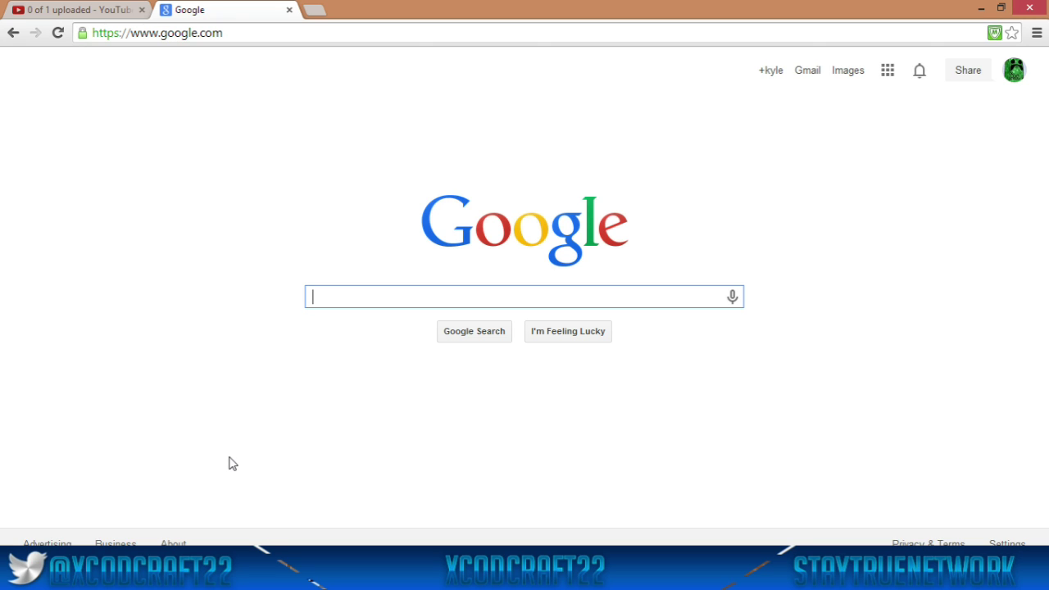
Search Google for 'minecraft call of duty'.
{"action": "type", "text": "m"}
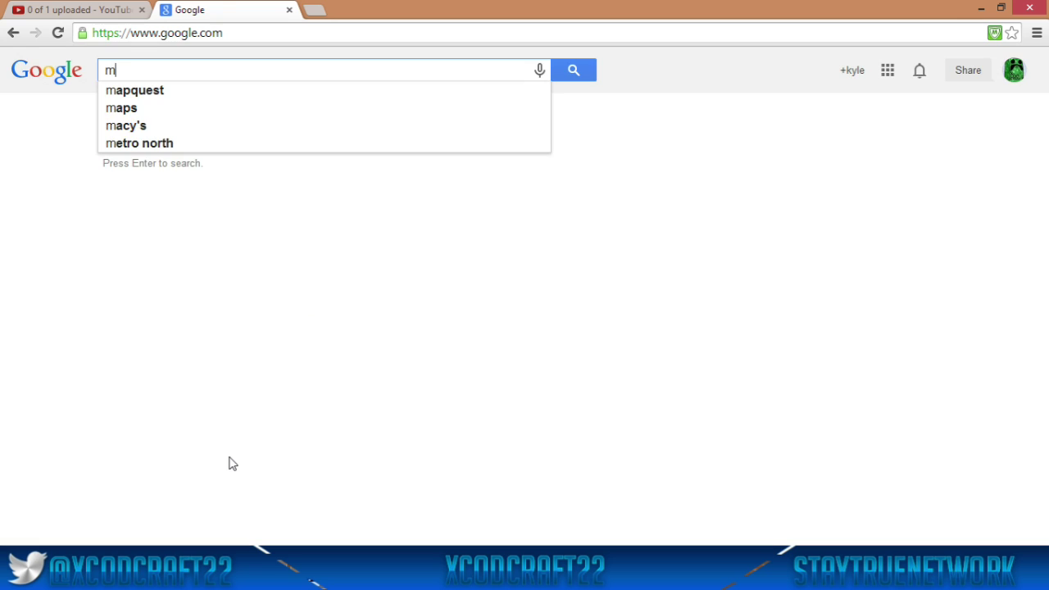
{"action": "key", "text": "BackSpace"}
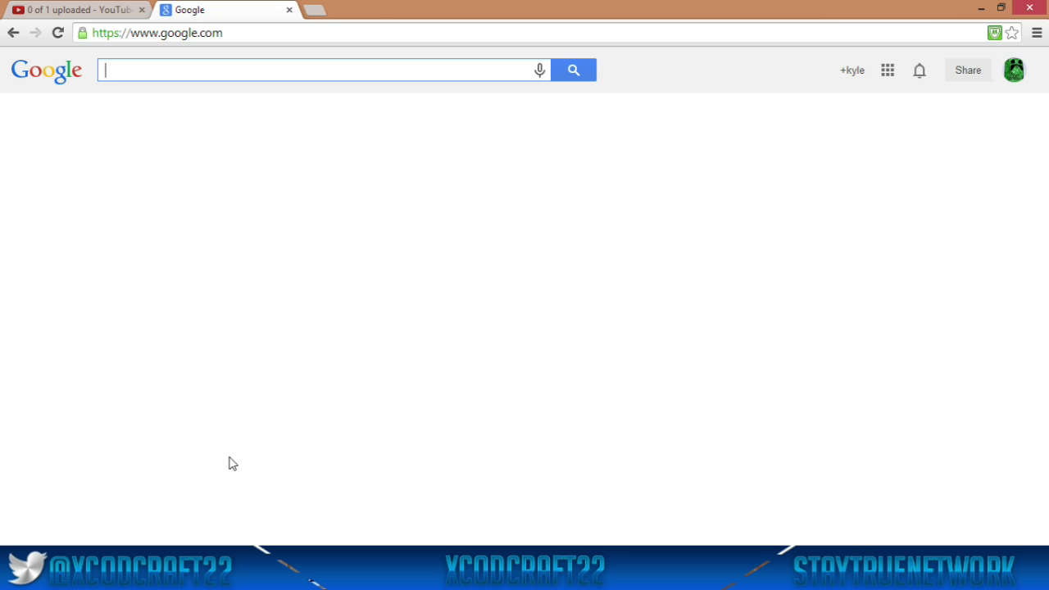
{"action": "type", "text": "minecraft "}
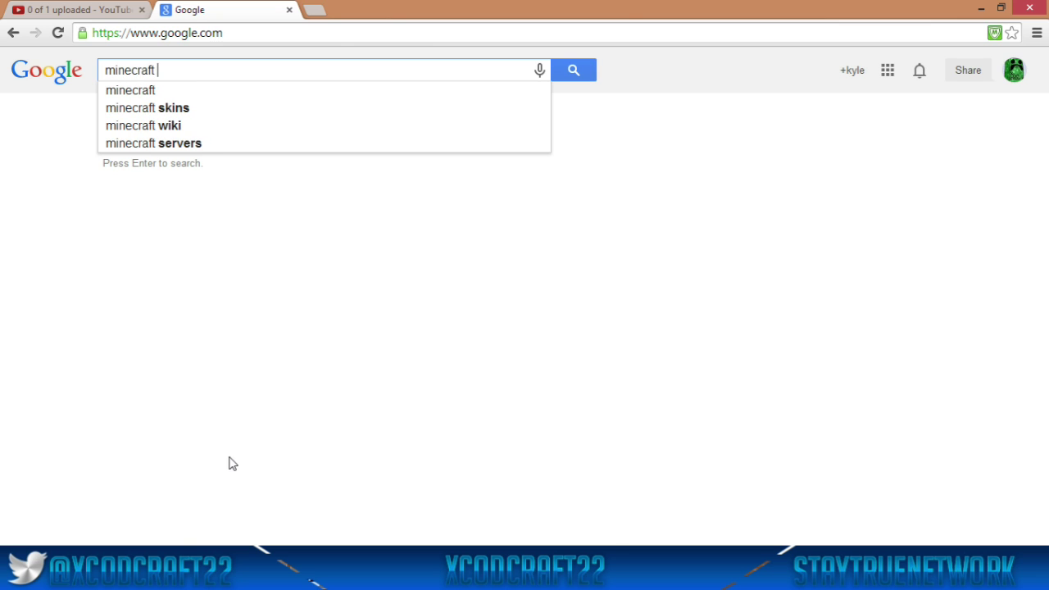
{"action": "type", "text": "call of duty"}
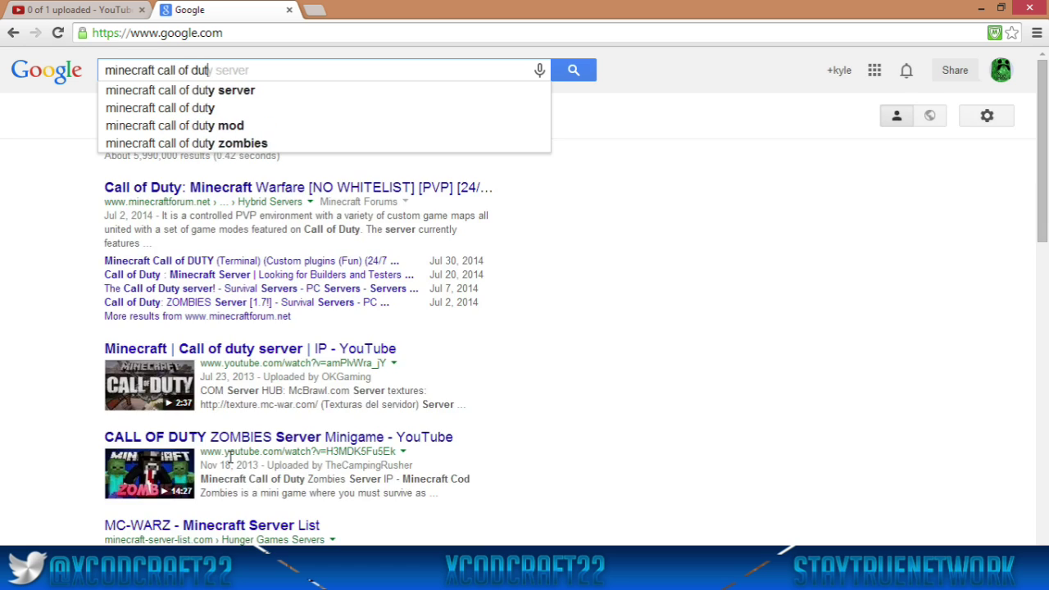
{"action": "key", "text": "Return"}
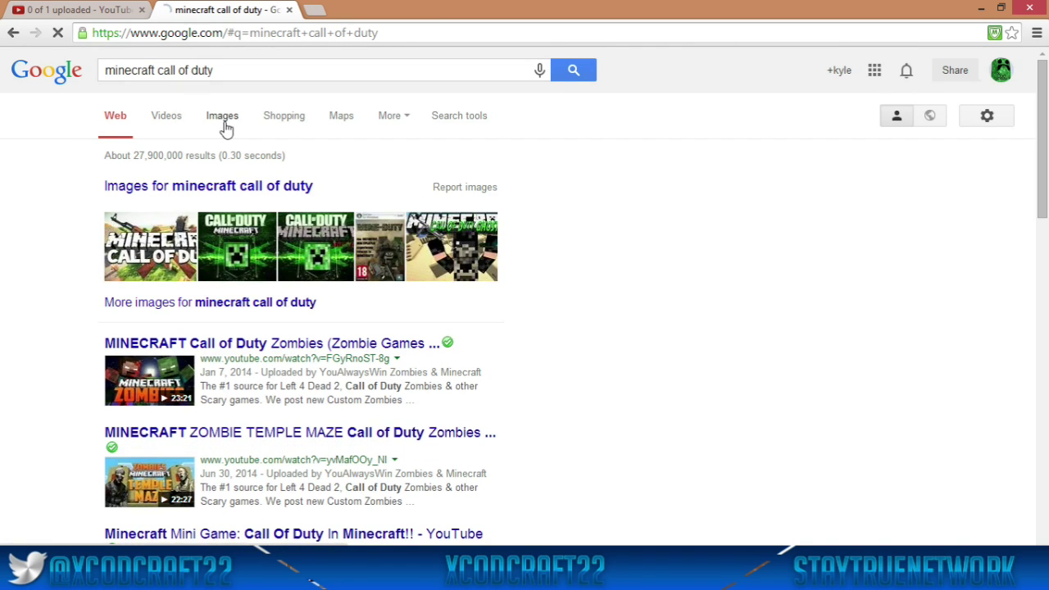
Switch to image results and refine the query to 'minecraft call of duty 1280x720'.
{"action": "left_click", "coordinate": [224, 125]}
{"action": "scroll", "coordinate": [427, 369], "scroll_direction": "down", "scroll_amount": 4}
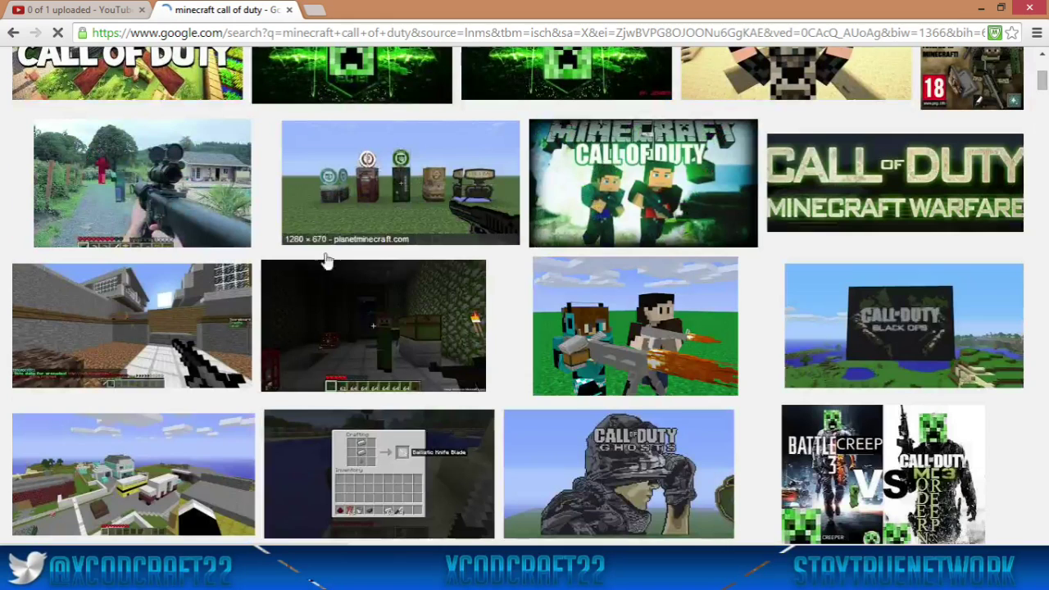
{"action": "scroll", "coordinate": [442, 284], "scroll_direction": "up", "scroll_amount": 4}
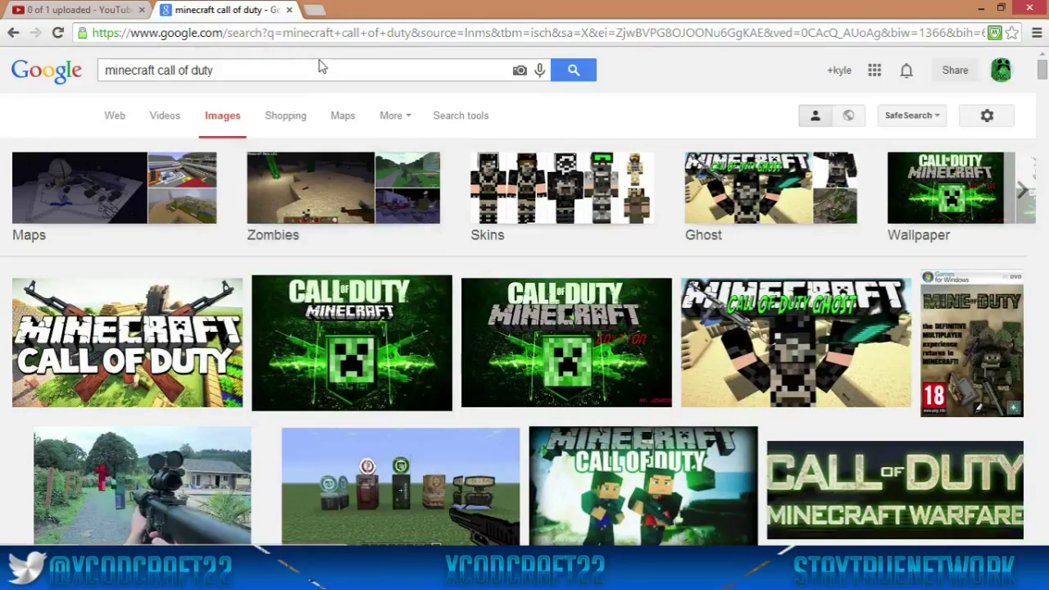
{"action": "type", "text": "128"}
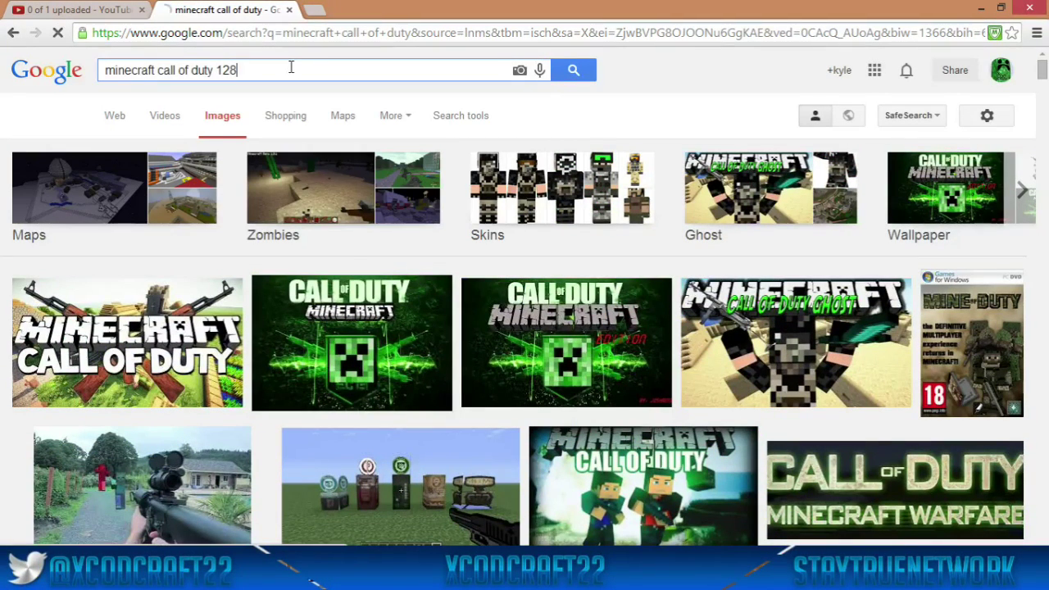
{"action": "type", "text": "0x720"}
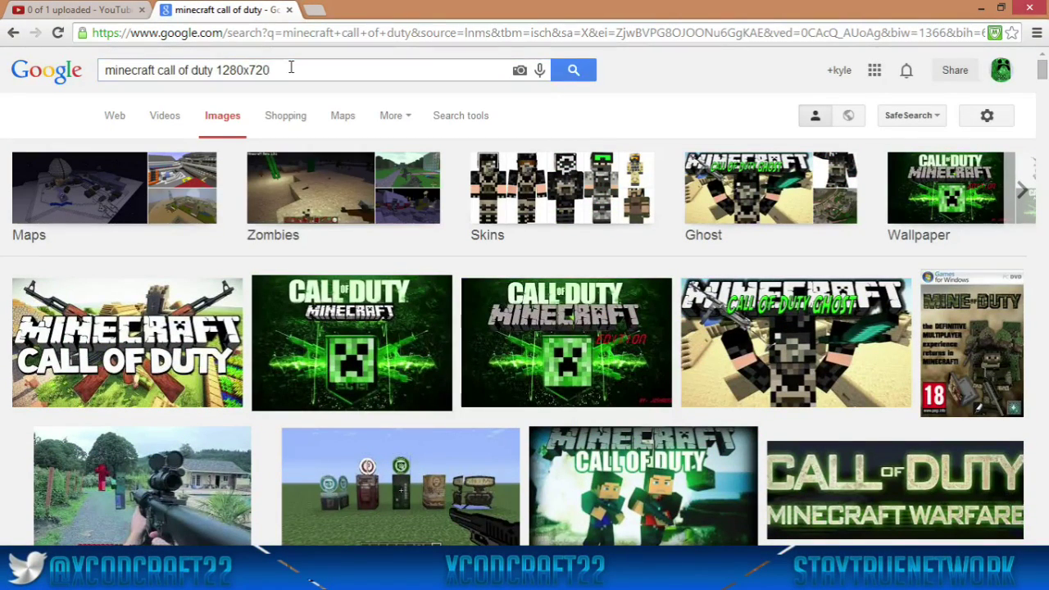
{"action": "key", "text": "Return"}
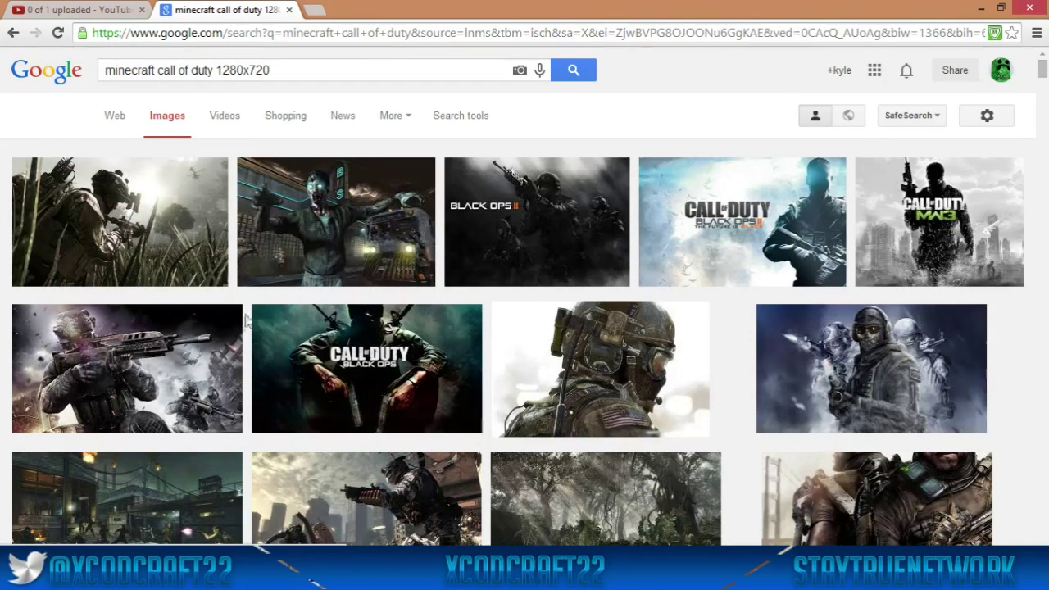
{"action": "scroll", "coordinate": [578, 418], "scroll_direction": "down", "scroll_amount": 1}
Browse the results, previewing several Minecraft landscape images.
{"action": "scroll", "coordinate": [584, 482], "scroll_direction": "down", "scroll_amount": 6}
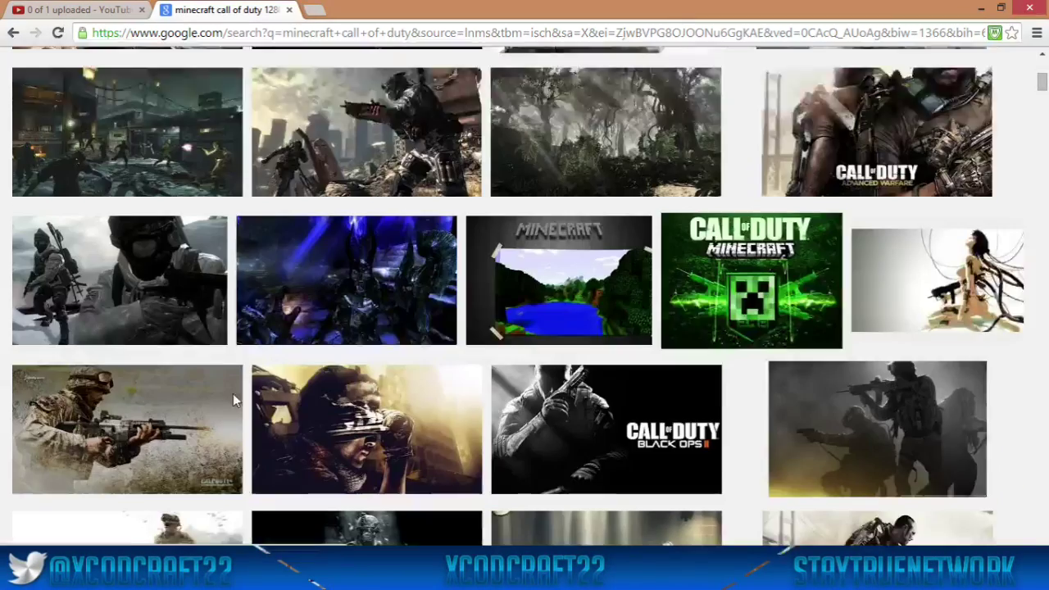
{"action": "scroll", "coordinate": [688, 471], "scroll_direction": "down", "scroll_amount": 6}
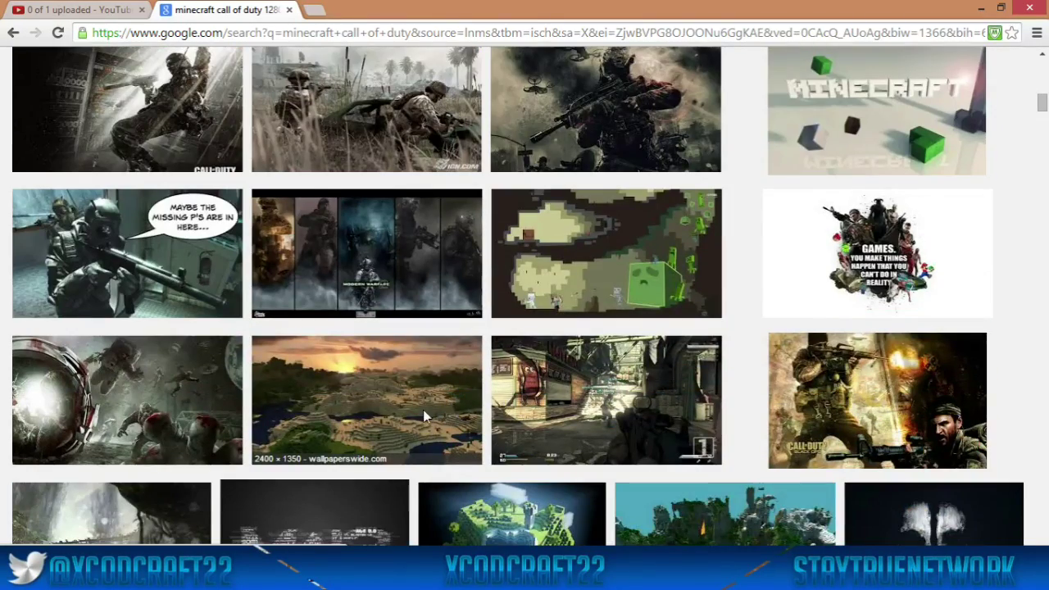
{"action": "left_click", "coordinate": [424, 414]}
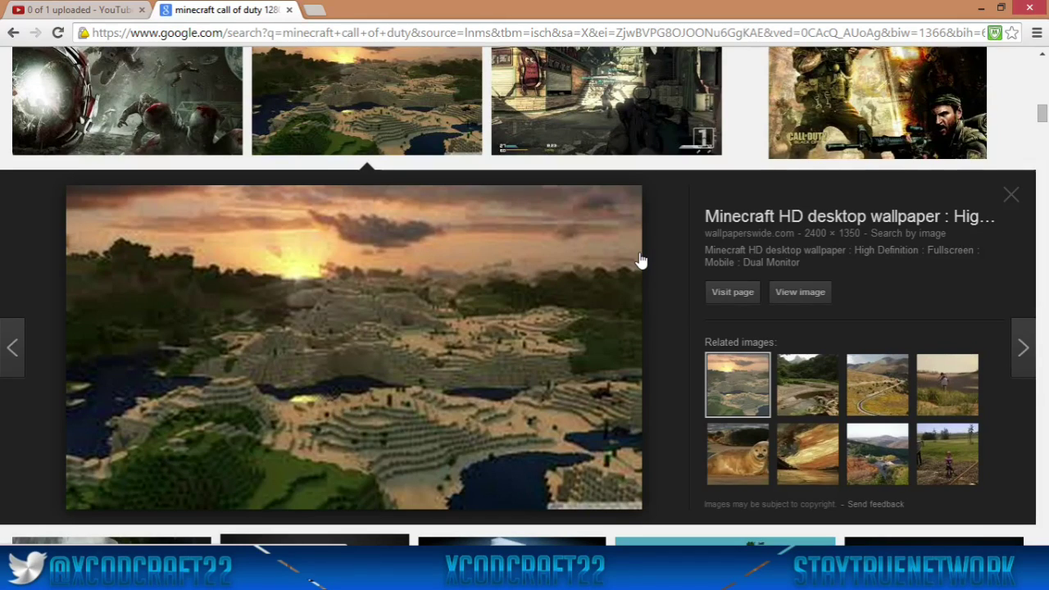
{"action": "scroll", "coordinate": [640, 259], "scroll_direction": "down", "scroll_amount": 3}
{"action": "scroll", "coordinate": [621, 296], "scroll_direction": "up", "scroll_amount": 3}
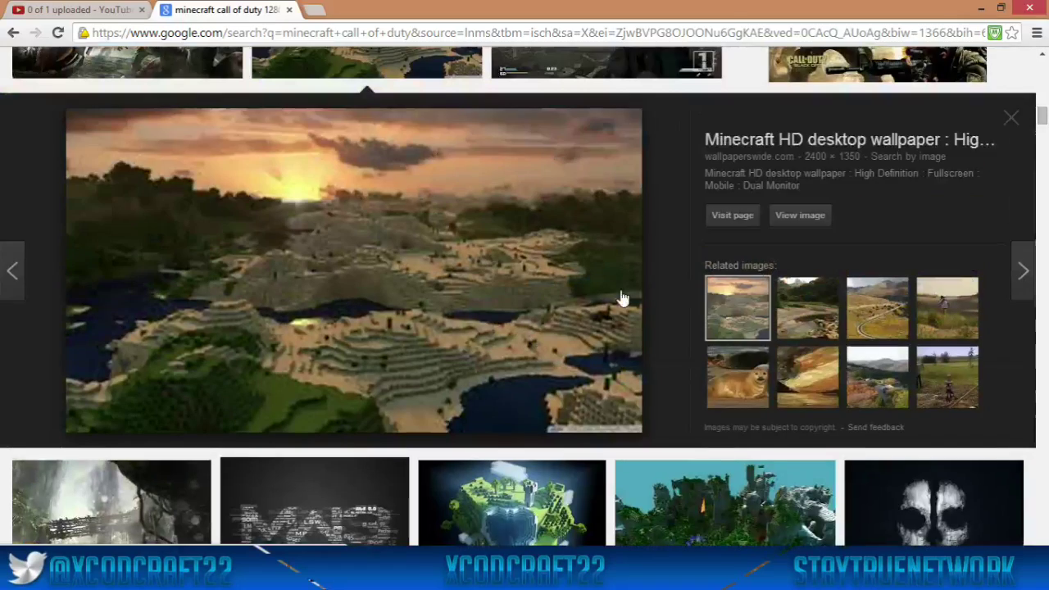
{"action": "scroll", "coordinate": [622, 296], "scroll_direction": "down", "scroll_amount": 3}
{"action": "left_click", "coordinate": [710, 412]}
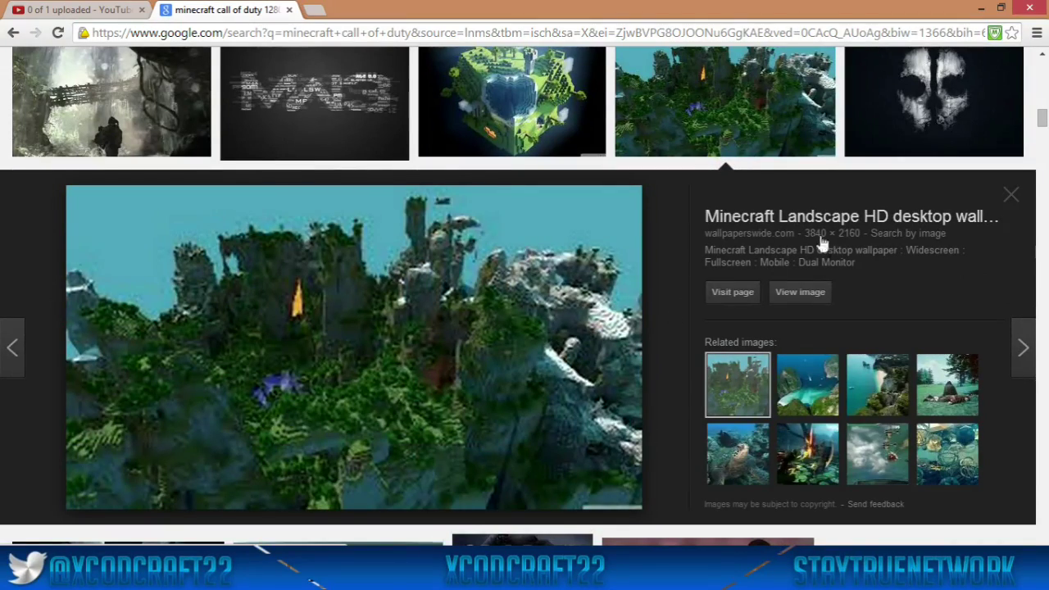
{"action": "scroll", "coordinate": [672, 319], "scroll_direction": "up", "scroll_amount": 2}
{"action": "scroll", "coordinate": [475, 358], "scroll_direction": "down", "scroll_amount": 6}
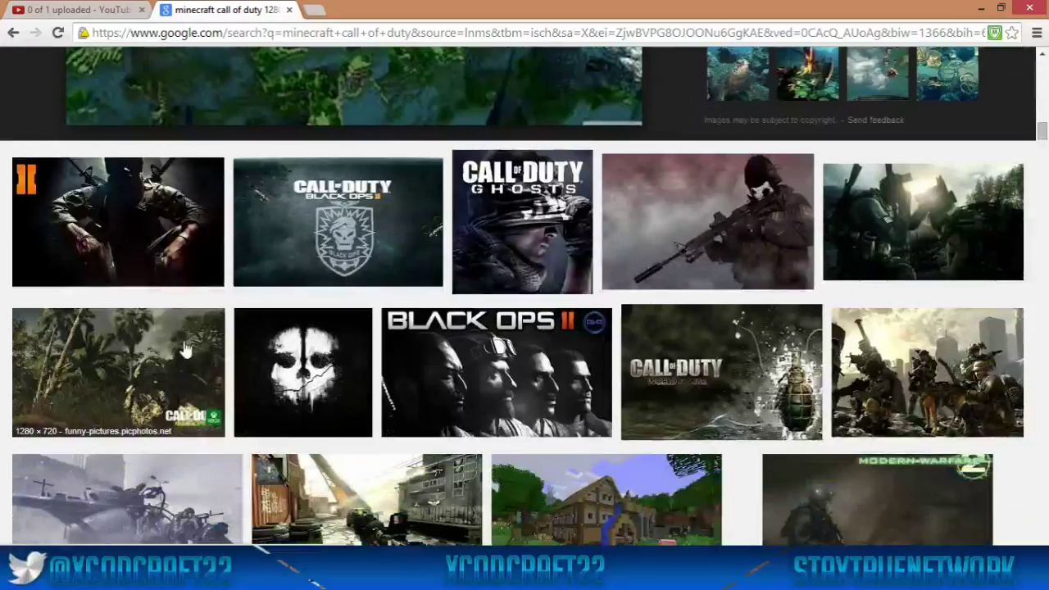
{"action": "scroll", "coordinate": [189, 352], "scroll_direction": "down", "scroll_amount": 3}
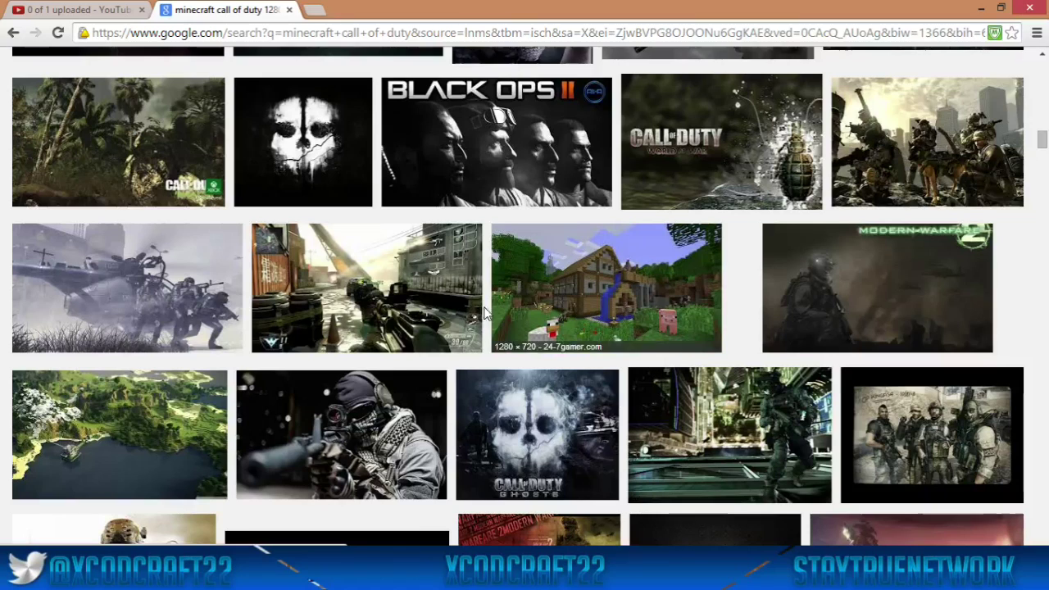
{"action": "left_click", "coordinate": [123, 421]}
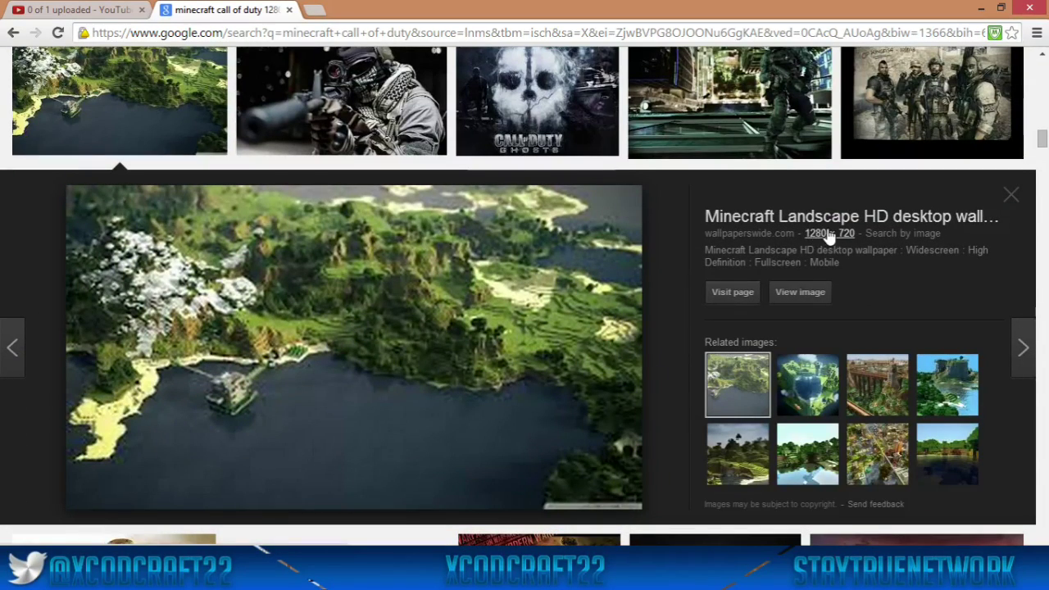
Preview the reddit soldier wallpaper and save it to Pictures as a JPEG.
{"action": "left_click", "coordinate": [728, 123]}
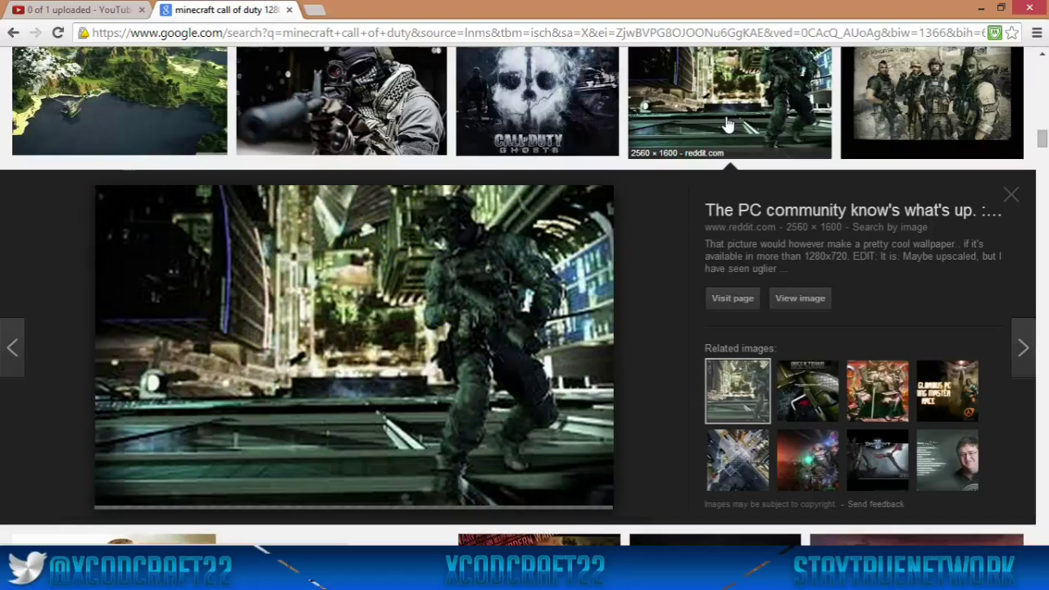
{"action": "scroll", "coordinate": [698, 127], "scroll_direction": "up", "scroll_amount": 3}
{"action": "scroll", "coordinate": [584, 325], "scroll_direction": "down", "scroll_amount": 1}
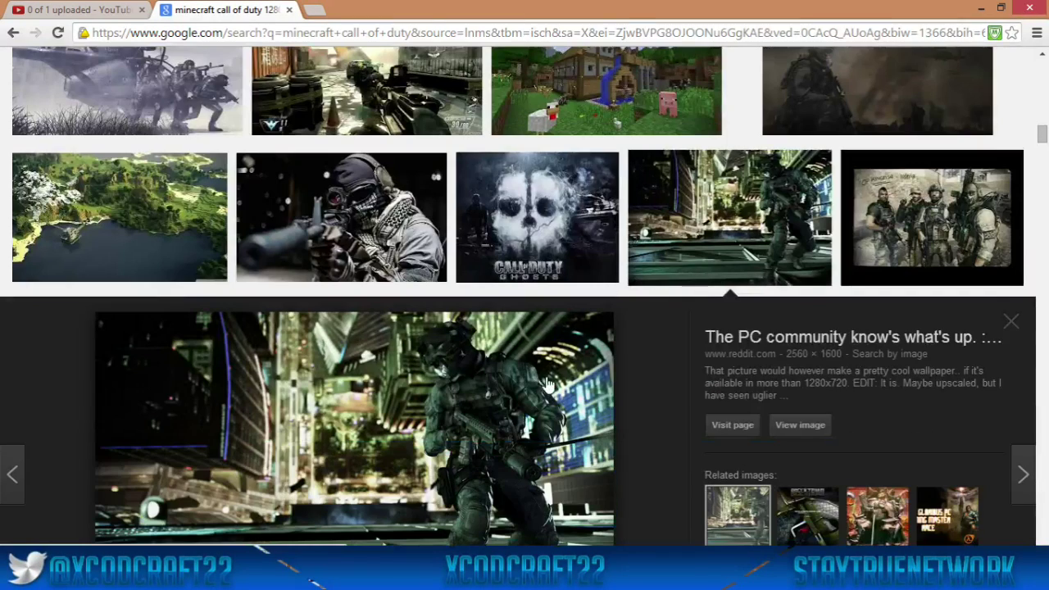
{"action": "scroll", "coordinate": [554, 380], "scroll_direction": "down", "scroll_amount": 2}
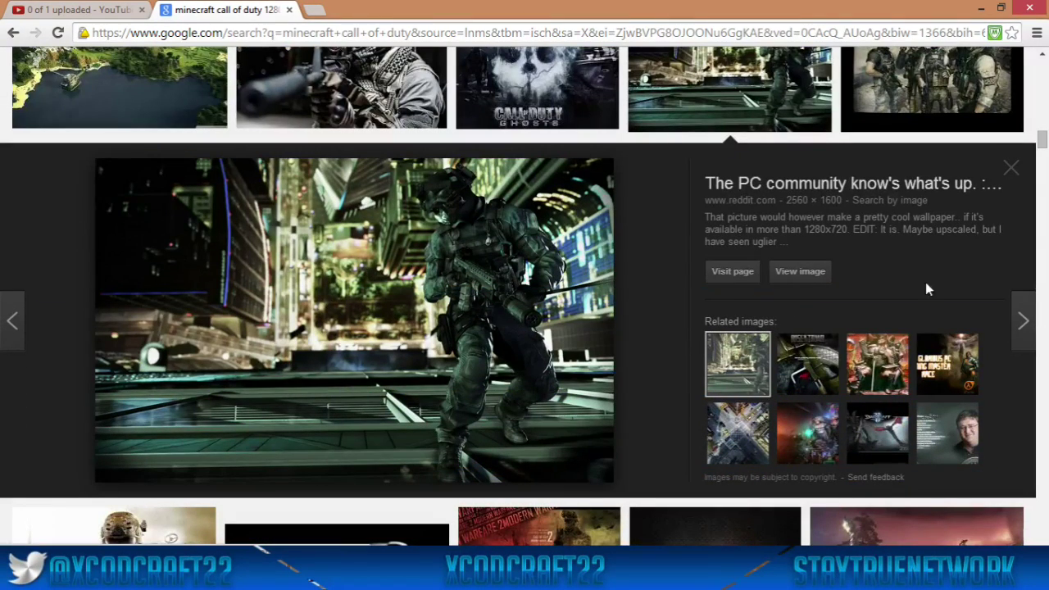
{"action": "right_click", "coordinate": [330, 285]}
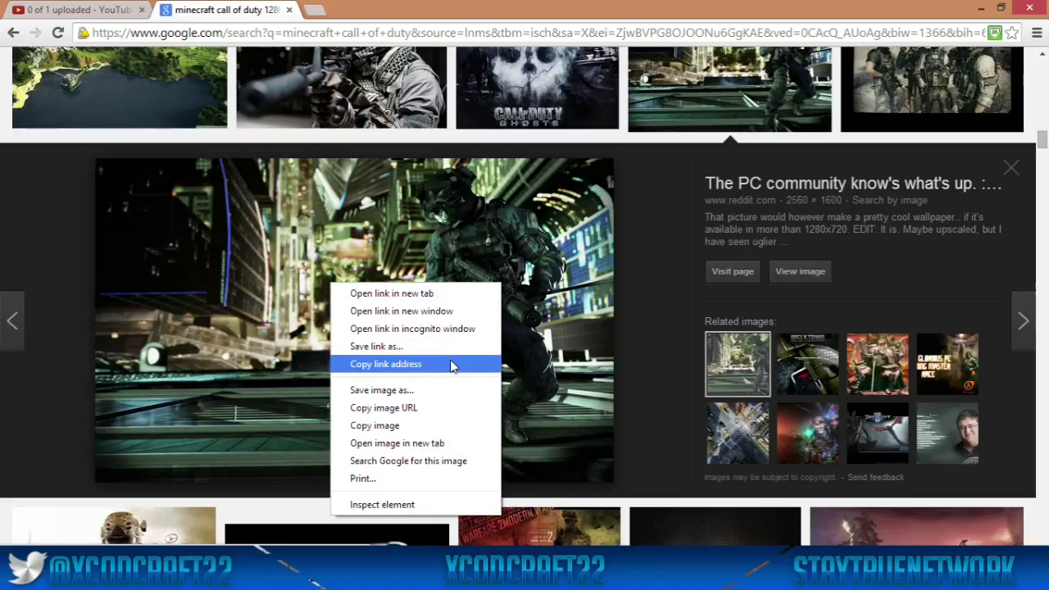
{"action": "left_click", "coordinate": [397, 390]}
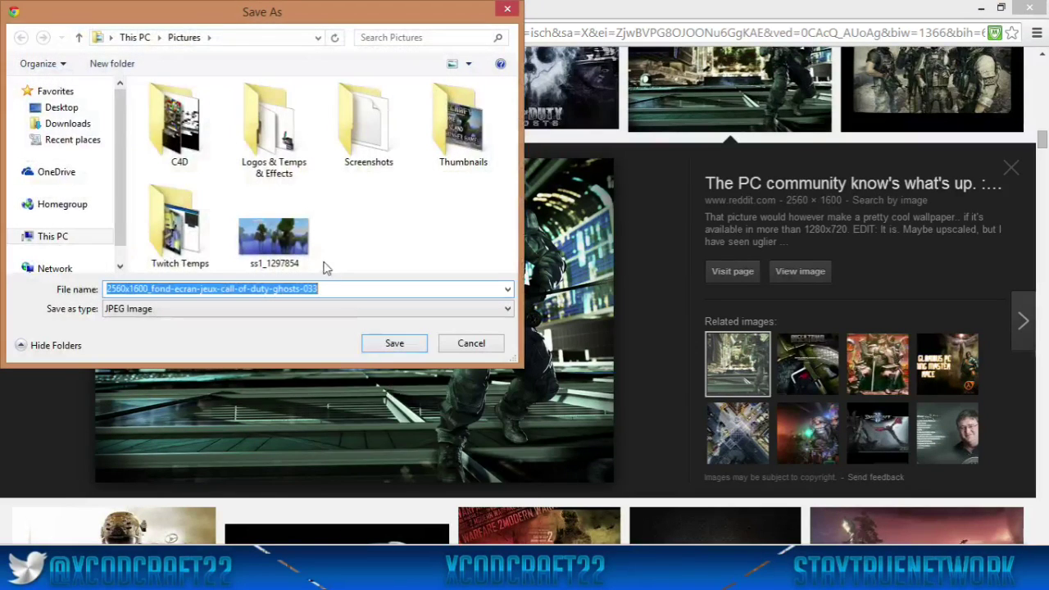
{"action": "left_click", "coordinate": [391, 347]}
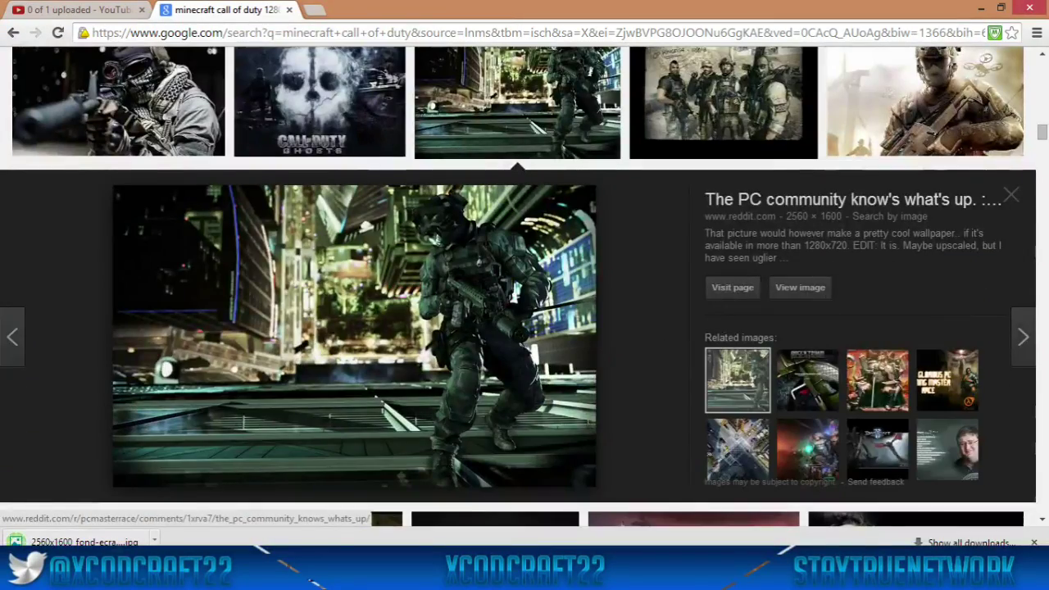
{"action": "scroll", "coordinate": [610, 359], "scroll_direction": "up", "scroll_amount": 4}
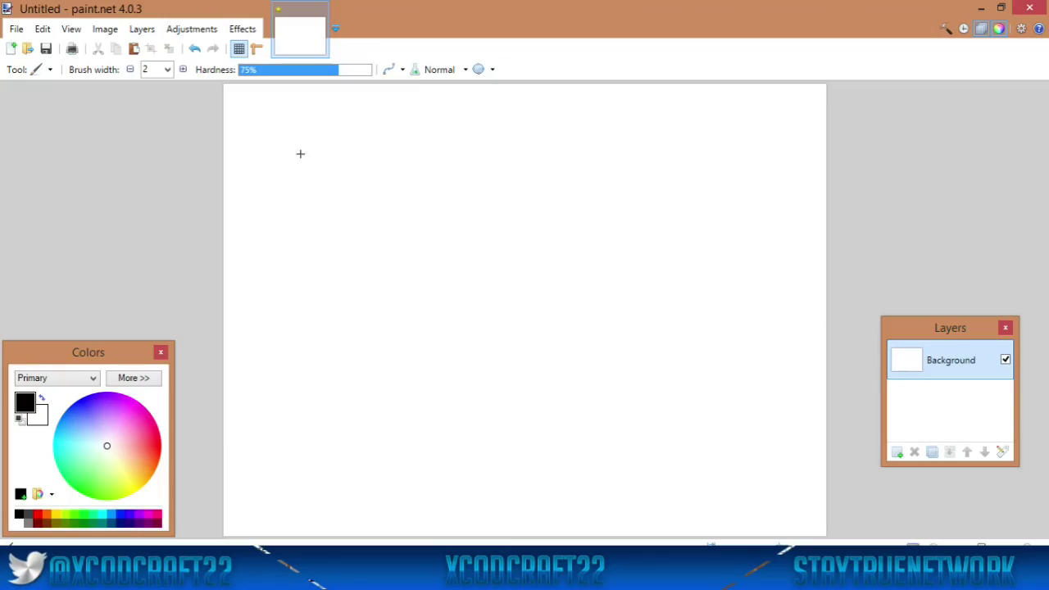
Open the downloaded 2560x1600 Call of Duty image from Pictures in paint.net.
{"action": "left_click", "coordinate": [17, 31]}
{"action": "left_click", "coordinate": [18, 30]}
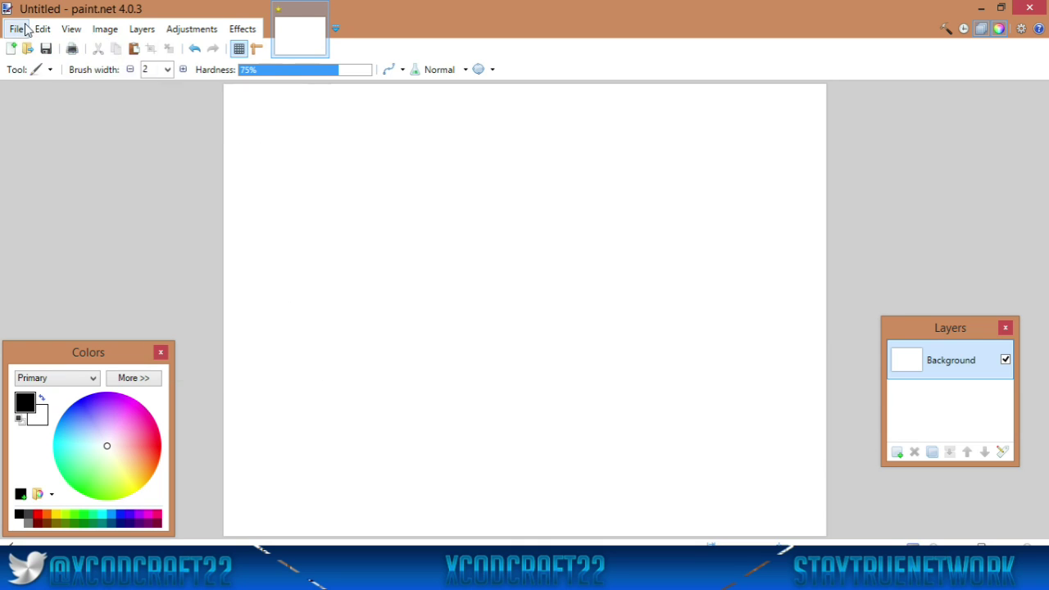
{"action": "left_click", "coordinate": [22, 31]}
{"action": "left_click", "coordinate": [18, 63]}
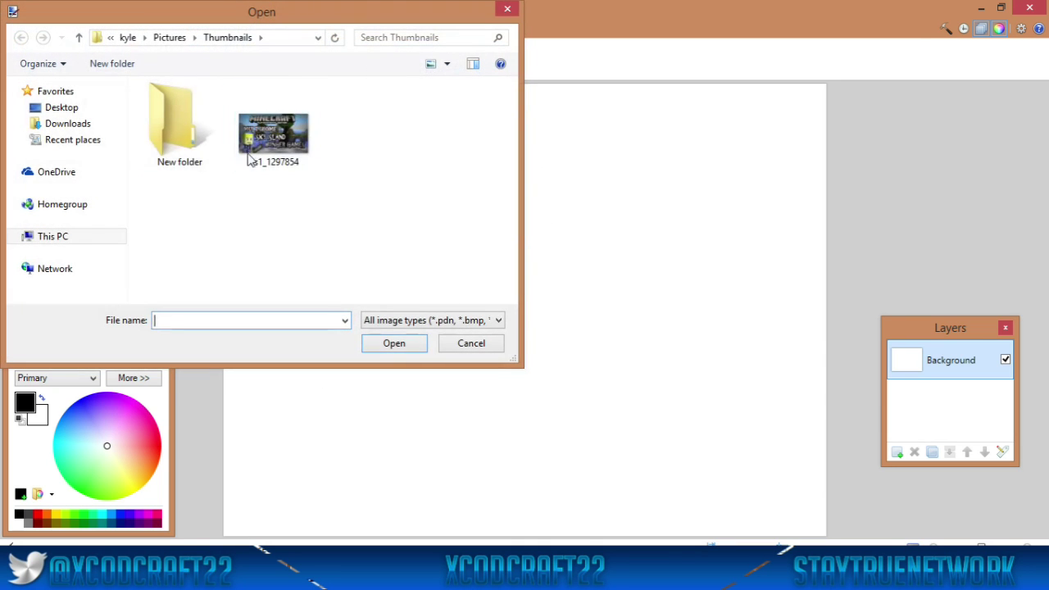
{"action": "left_click", "coordinate": [170, 38]}
{"action": "left_click", "coordinate": [360, 234]}
{"action": "double_click", "coordinate": [242, 234]}
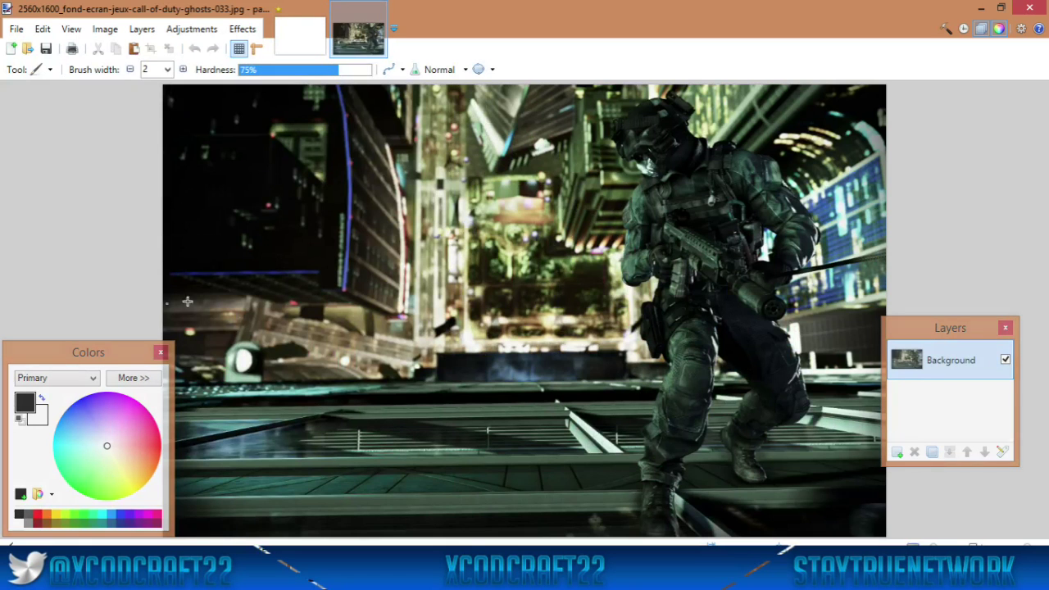
Resize the image to 1280 × 720 pixels.
{"action": "left_click", "coordinate": [105, 29]}
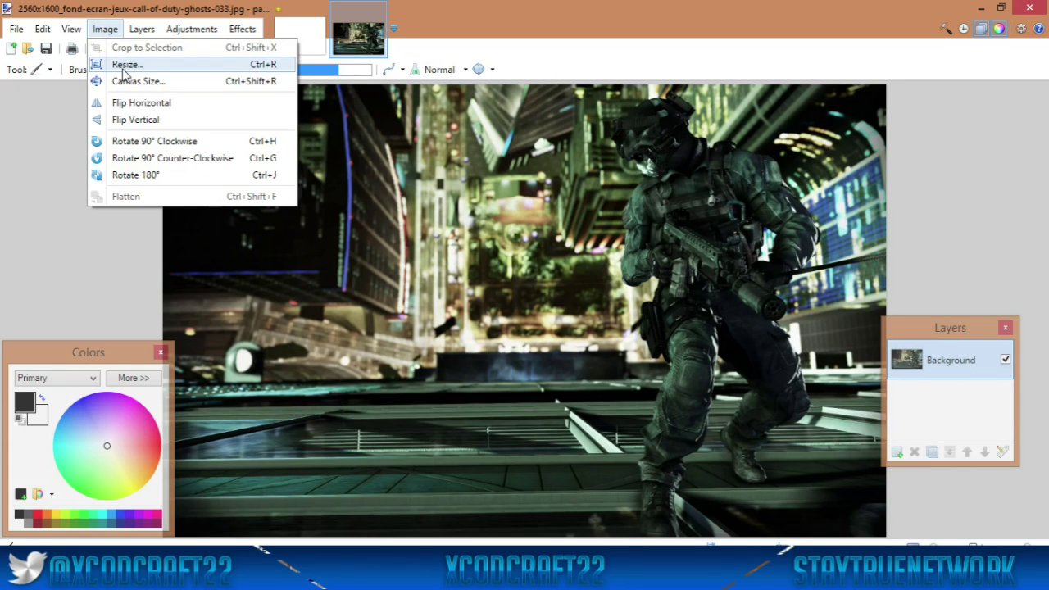
{"action": "left_click", "coordinate": [119, 64]}
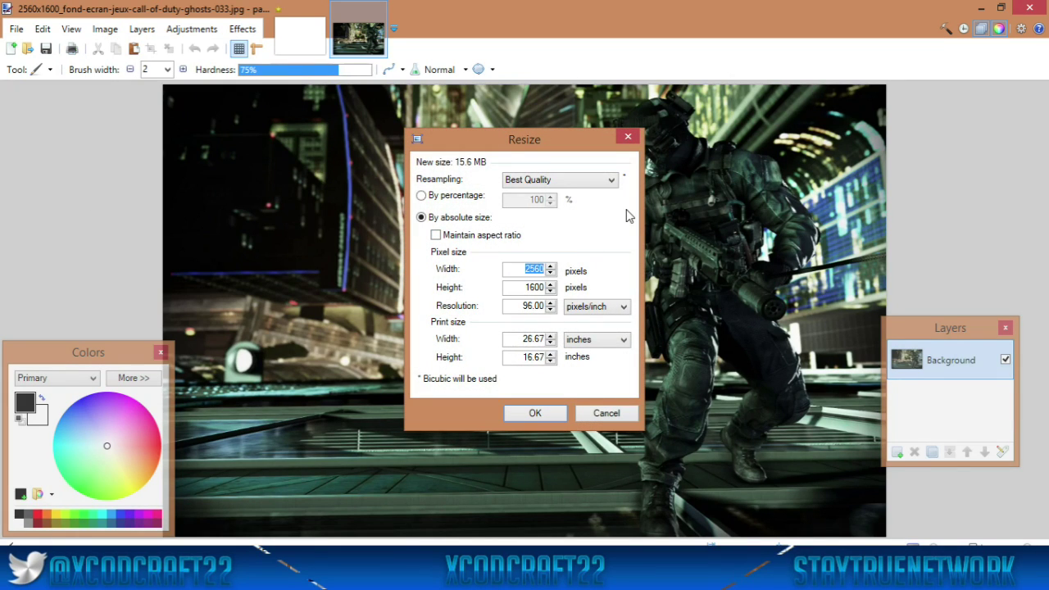
{"action": "type", "text": "1280"}
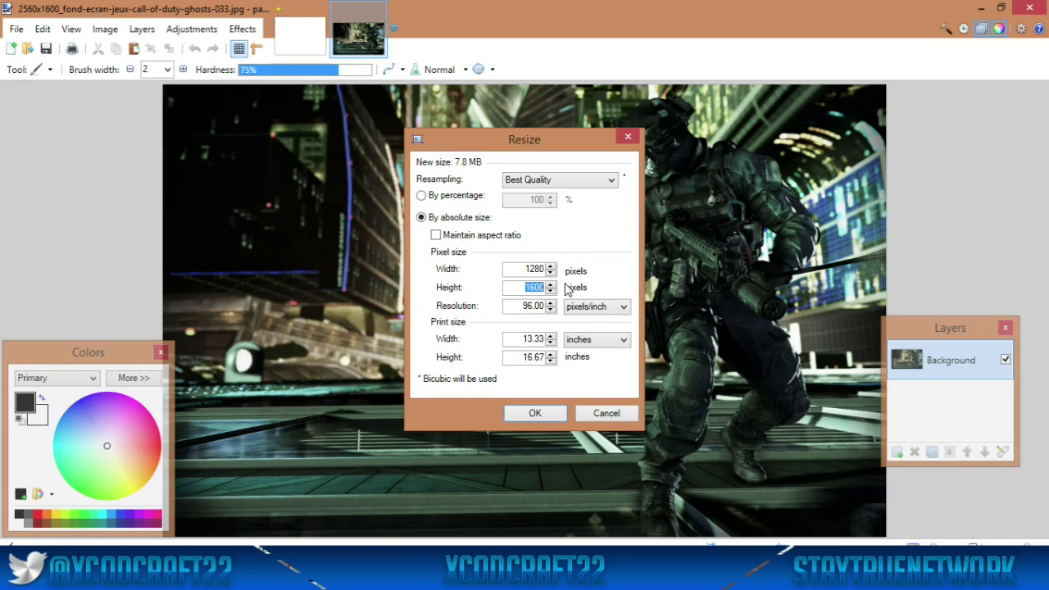
{"action": "type", "text": "720"}
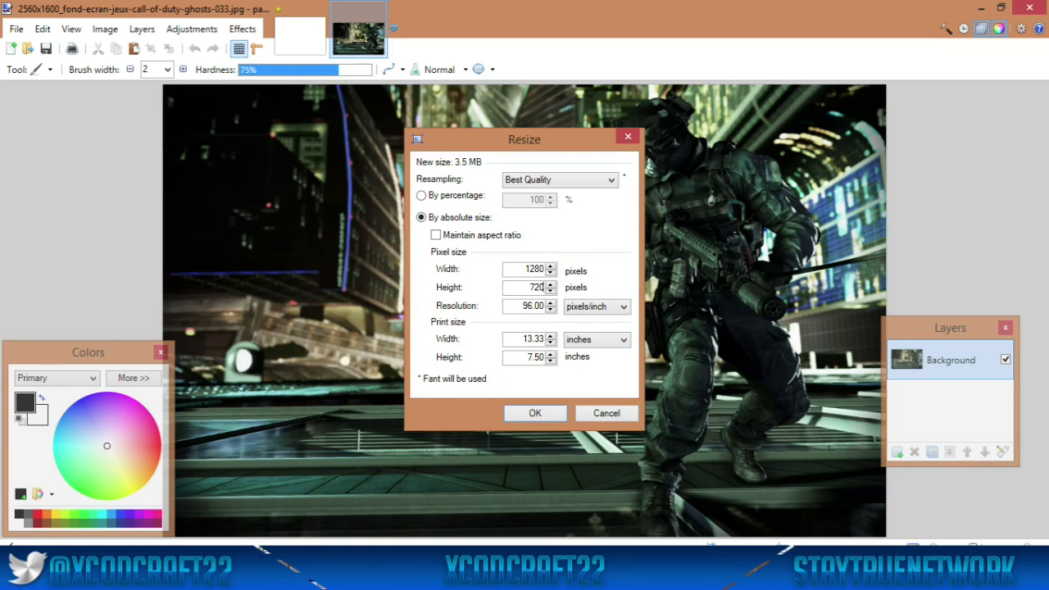
{"action": "key", "text": "Return"}
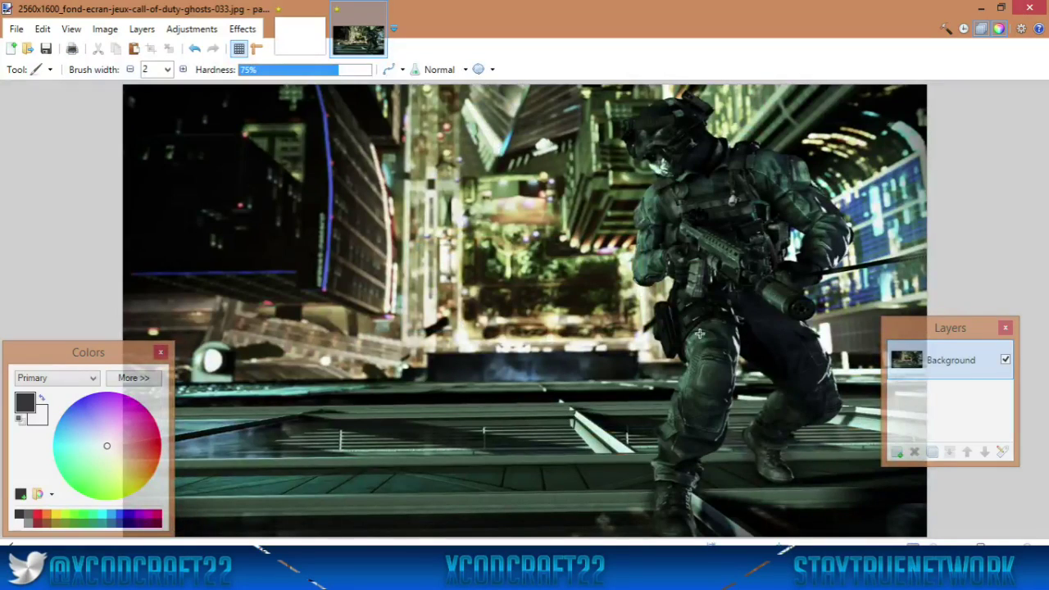
{"action": "left_click_drag", "start_coordinate": [927, 326], "coordinate": [993, 323]}
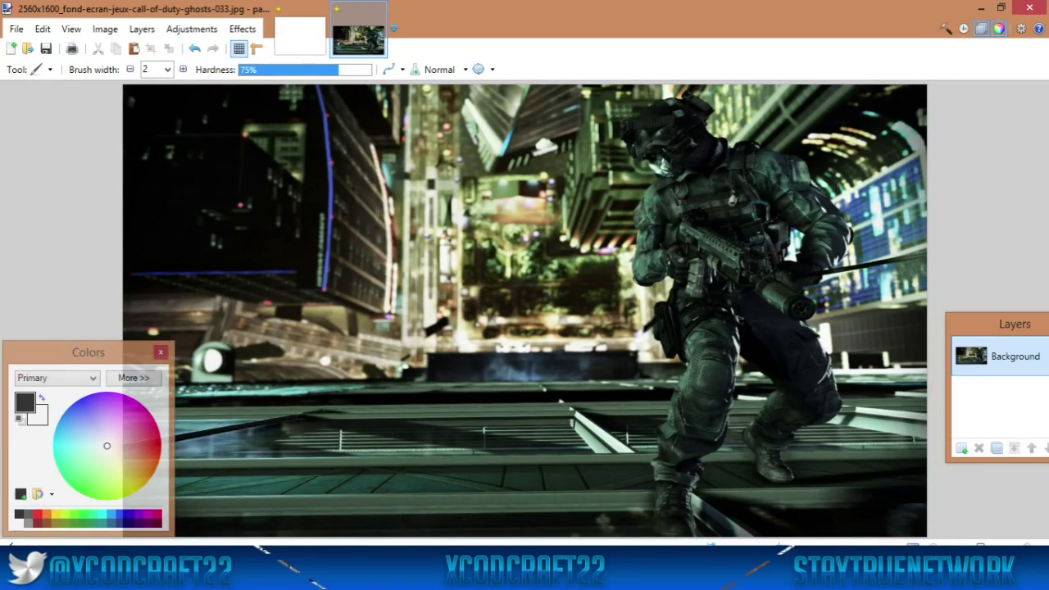
{"action": "key", "text": "ctrl+minus"}
{"action": "key", "text": "ctrl+minus"}
{"action": "key", "text": "ctrl+plus"}
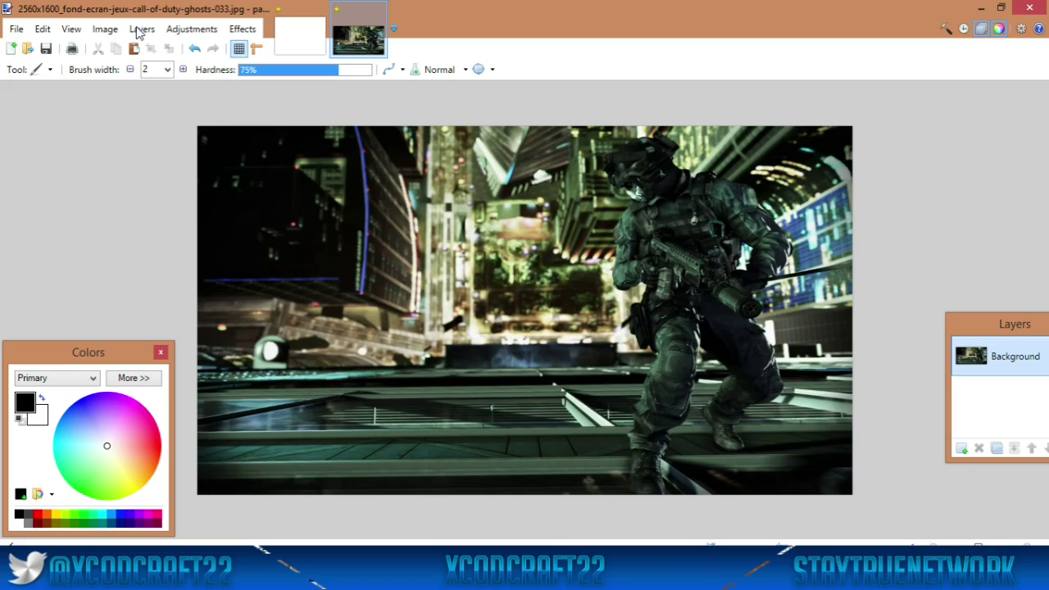
Replace the Google Images query with 'minecraft ps3 png'.
{"action": "key", "text": "alt+Tab"}
{"action": "scroll", "coordinate": [273, 134], "scroll_direction": "up", "scroll_amount": 15}
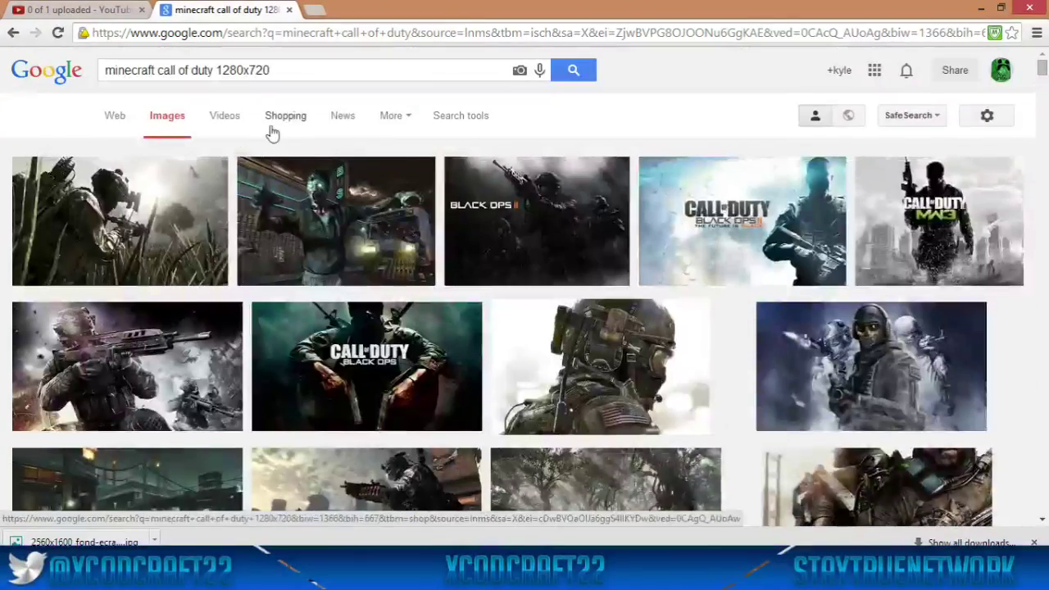
{"action": "triple_click", "coordinate": [251, 70]}
{"action": "type", "text": "minec="}
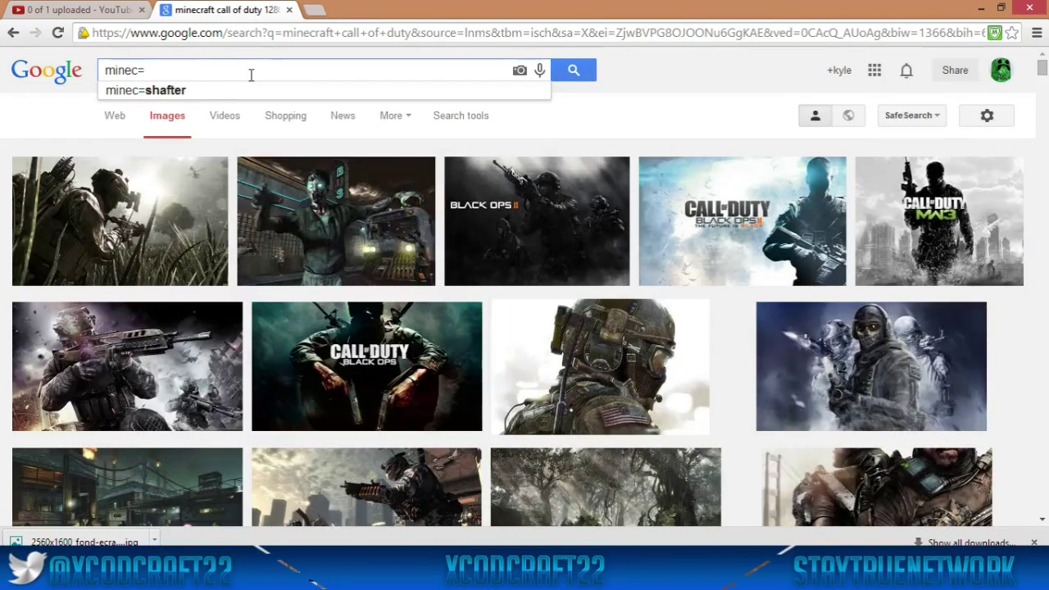
{"action": "key", "text": "BackSpace"}
{"action": "type", "text": "raft"}
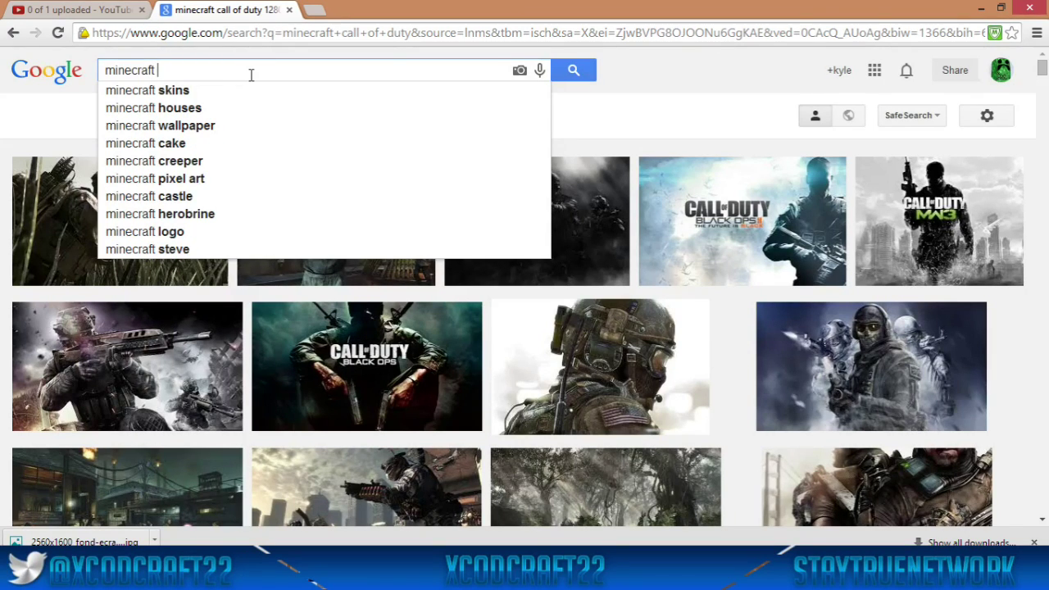
{"action": "type", "text": "ps3"}
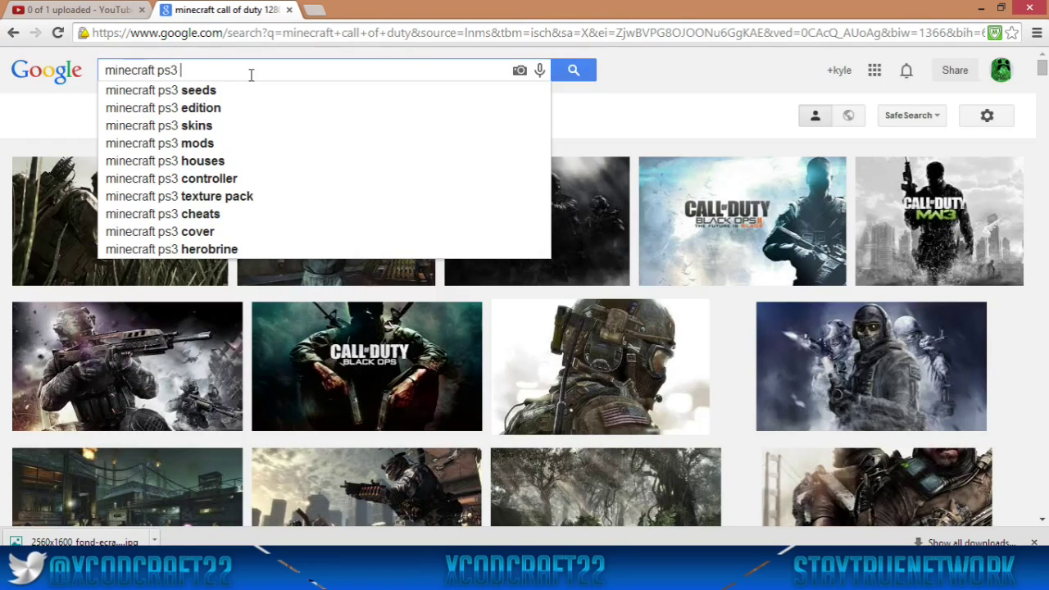
{"action": "type", "text": " p"}
{"action": "key", "text": "BackSpace"}
{"action": "type", "text": "png"}
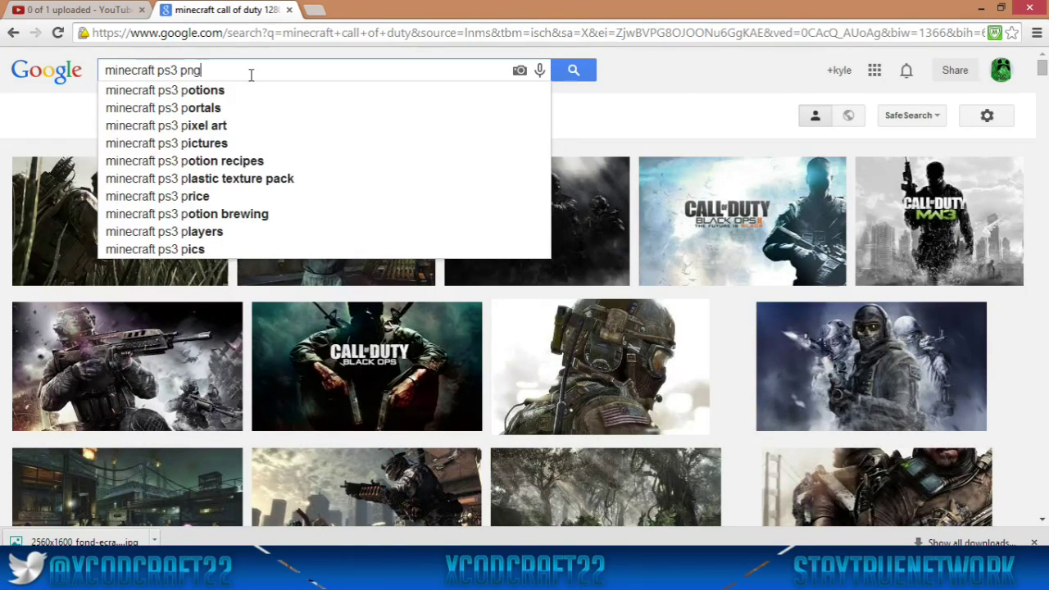
{"action": "key", "text": "Return"}
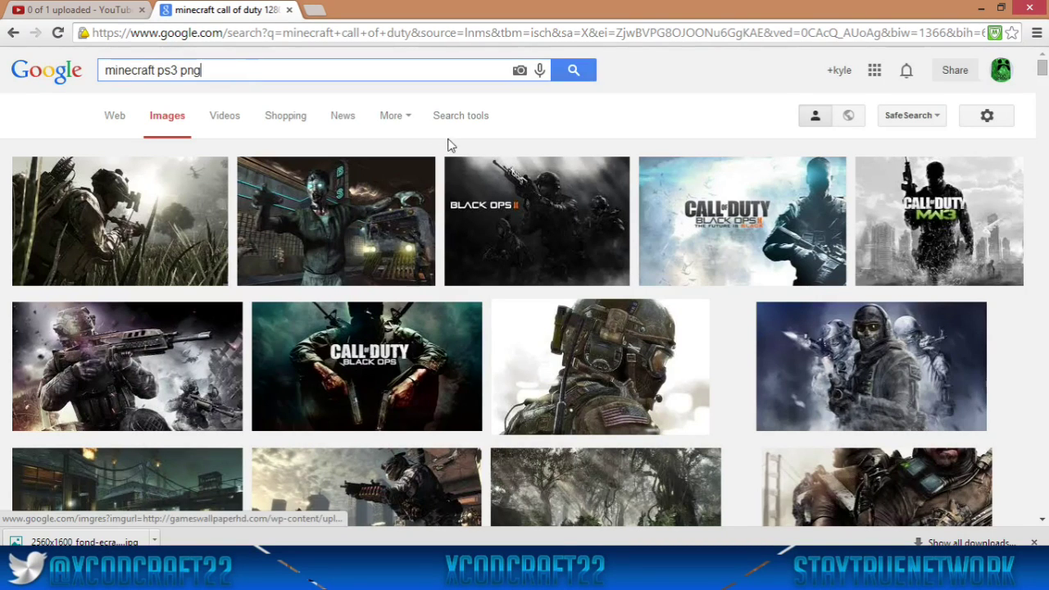
Run the search, preview the Minecraft PlayStation 3 Edition logo, and minimize Chrome.
{"action": "left_click", "coordinate": [587, 70]}
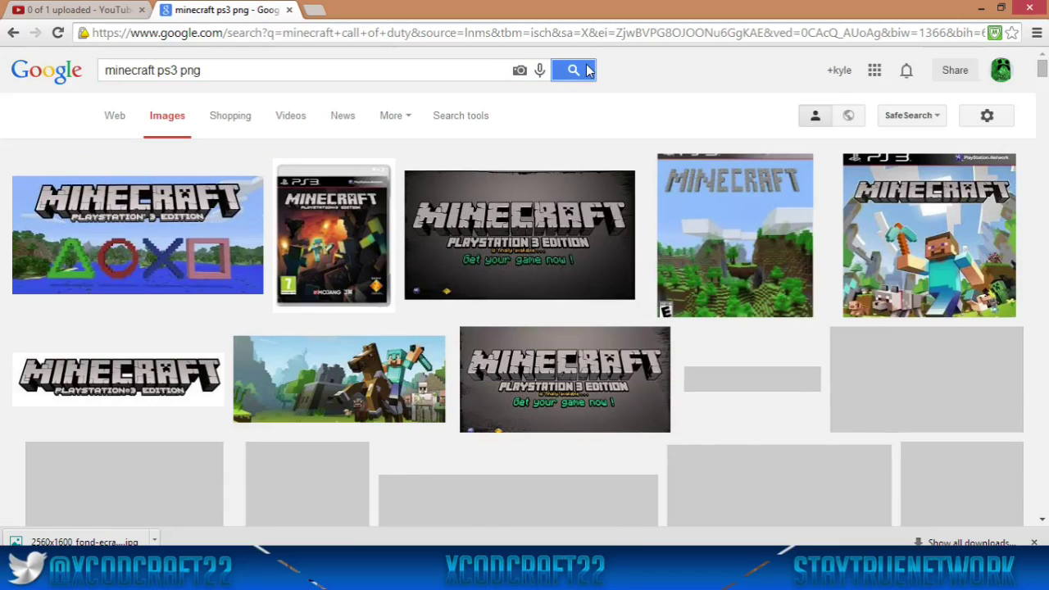
{"action": "left_click", "coordinate": [127, 382]}
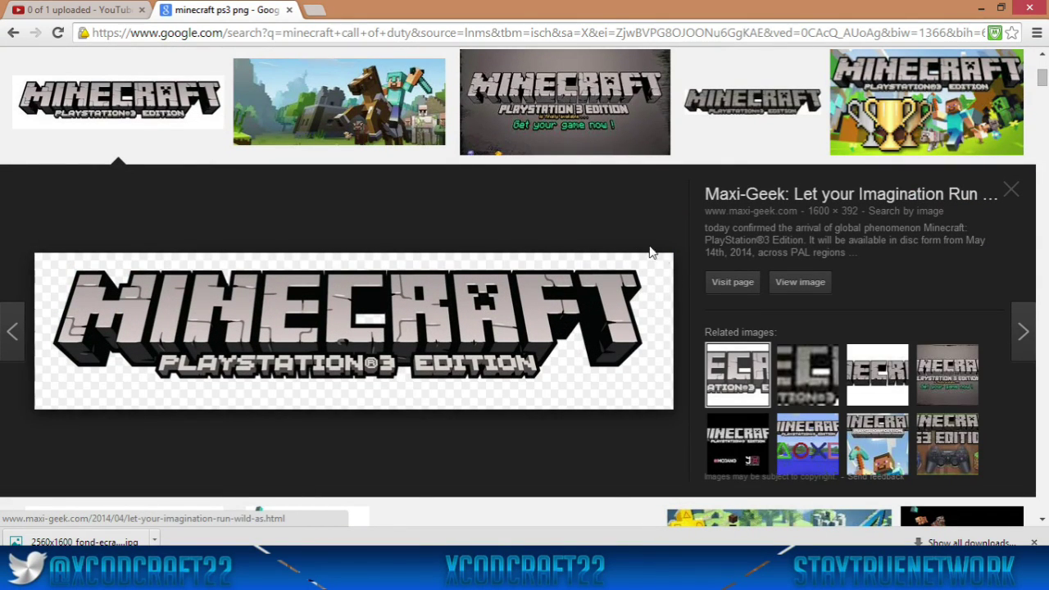
{"action": "left_click", "coordinate": [982, 7]}
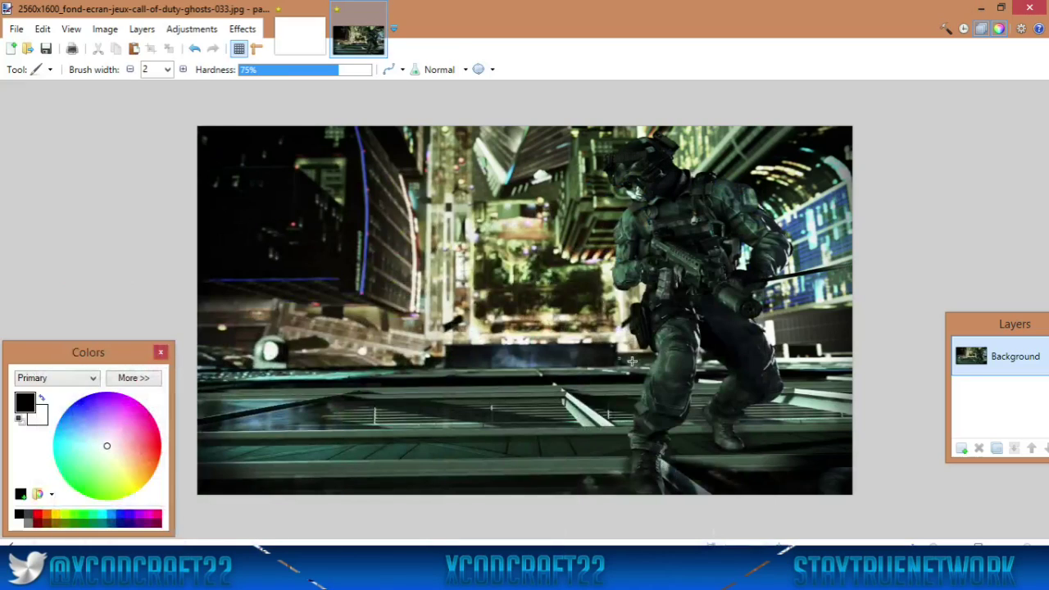
Import 'ps3 logo minecraft' from the Logos & Temps & Effects folder as a layer.
{"action": "left_click", "coordinate": [141, 29]}
{"action": "left_click", "coordinate": [184, 114]}
{"action": "double_click", "coordinate": [272, 127]}
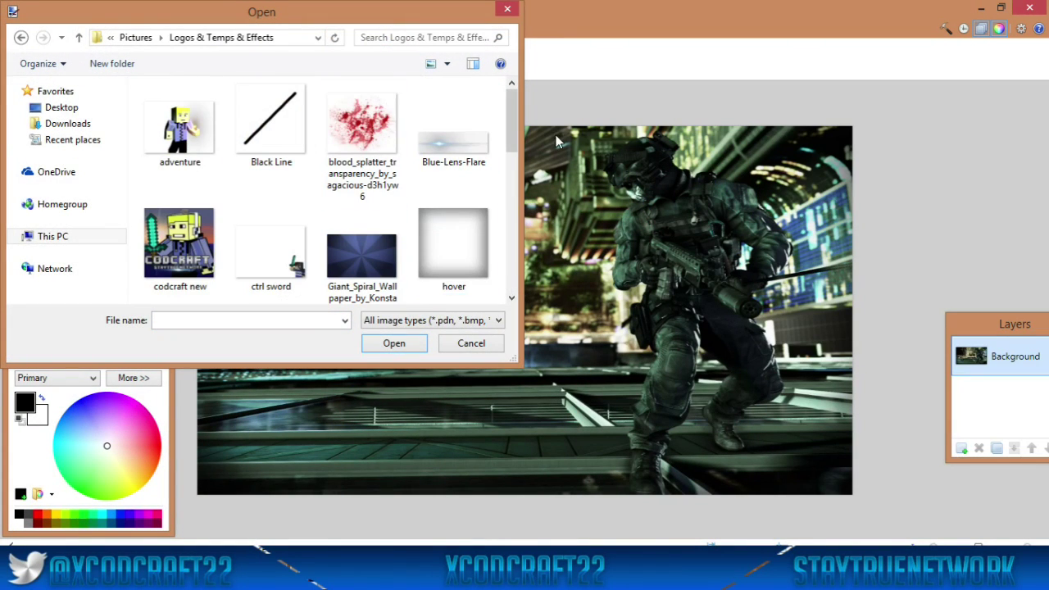
{"action": "left_click_drag", "start_coordinate": [512, 139], "coordinate": [531, 268]}
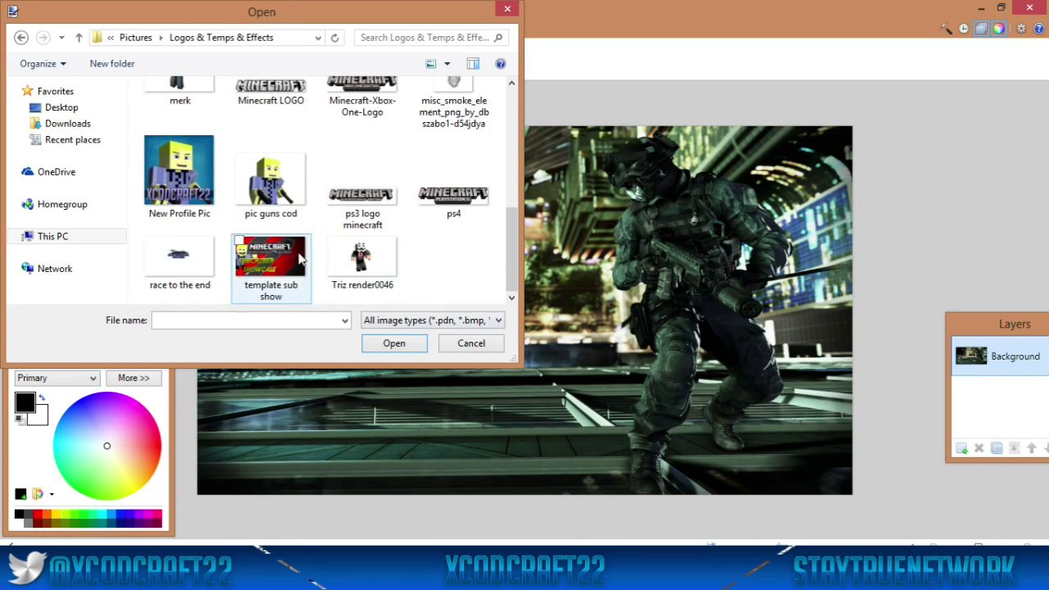
{"action": "left_click", "coordinate": [357, 232]}
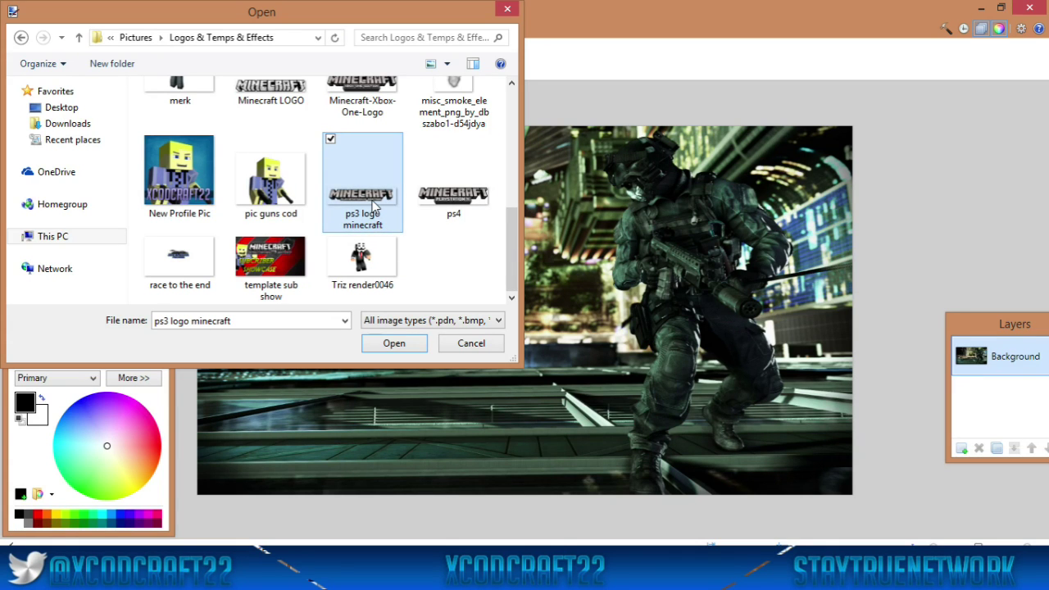
{"action": "double_click", "coordinate": [372, 205]}
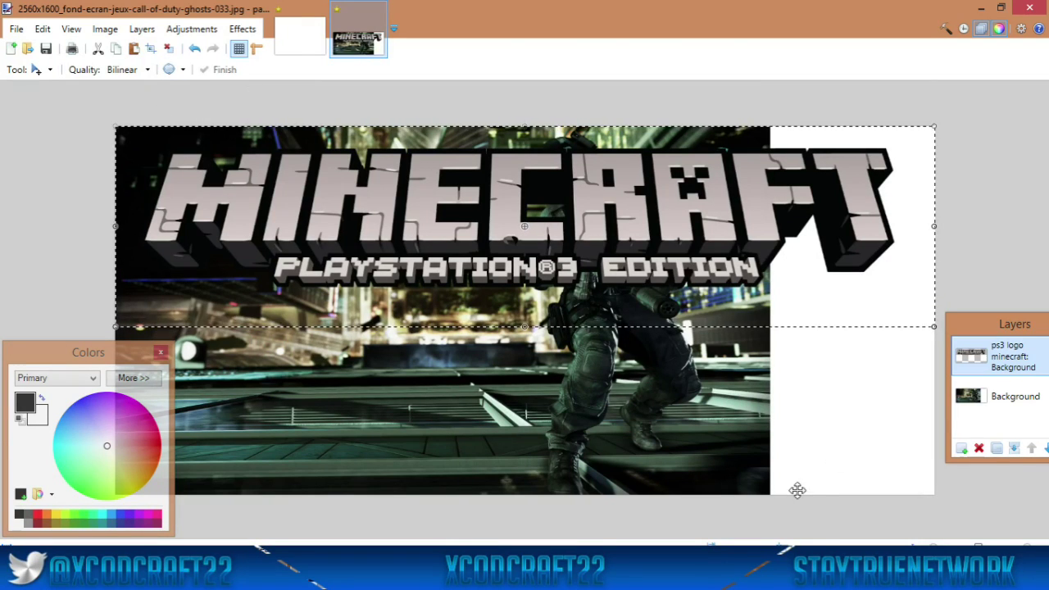
Shrink the Minecraft PS3 logo and move it toward the top centre.
{"action": "scroll", "coordinate": [789, 315], "scroll_direction": "down", "scroll_amount": 1}
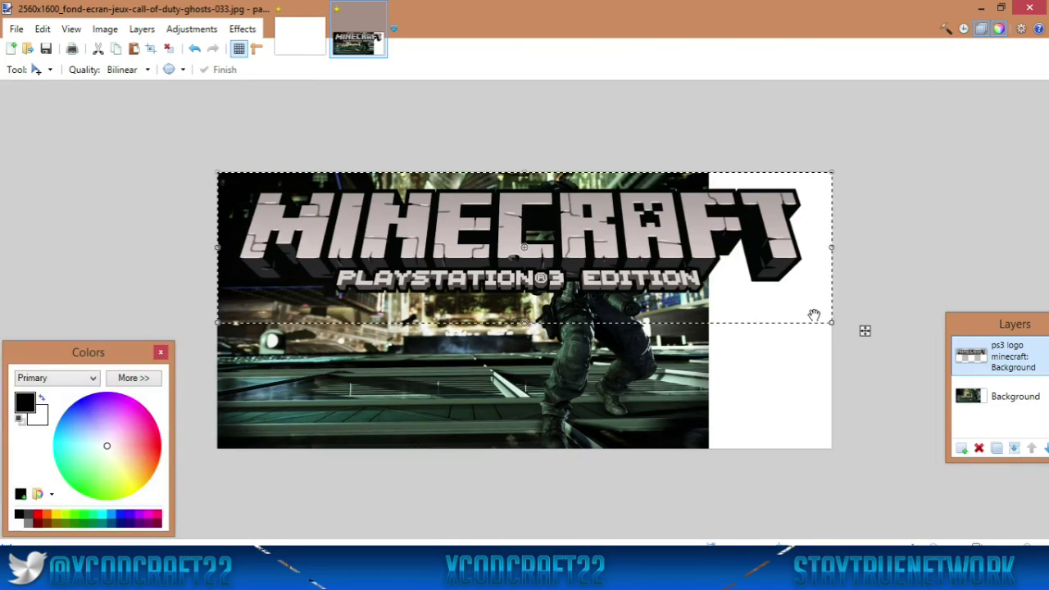
{"action": "left_click_drag", "start_coordinate": [834, 326], "coordinate": [607, 269]}
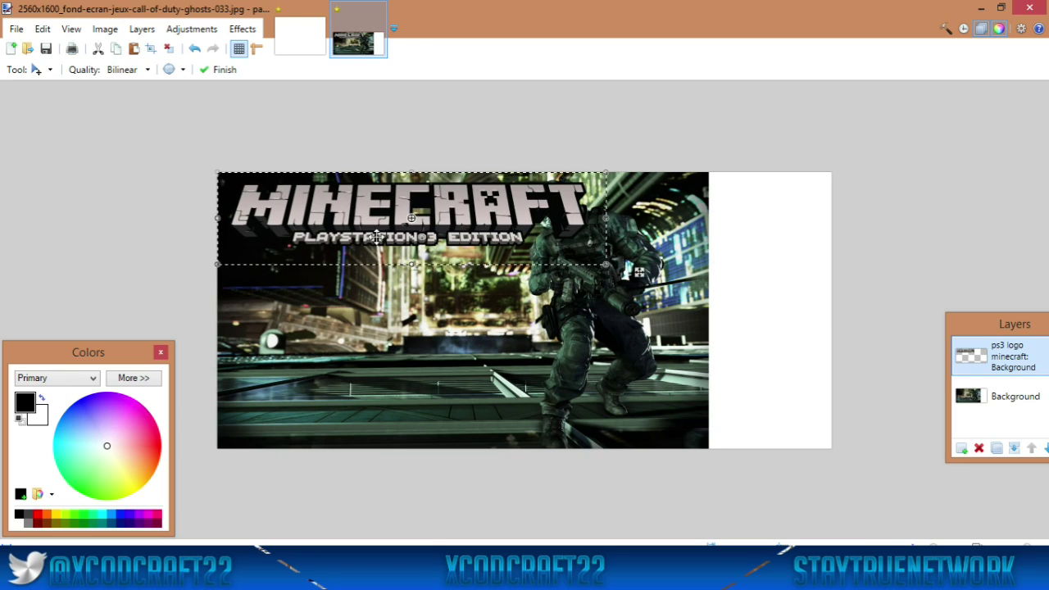
{"action": "left_click_drag", "start_coordinate": [470, 214], "coordinate": [517, 215]}
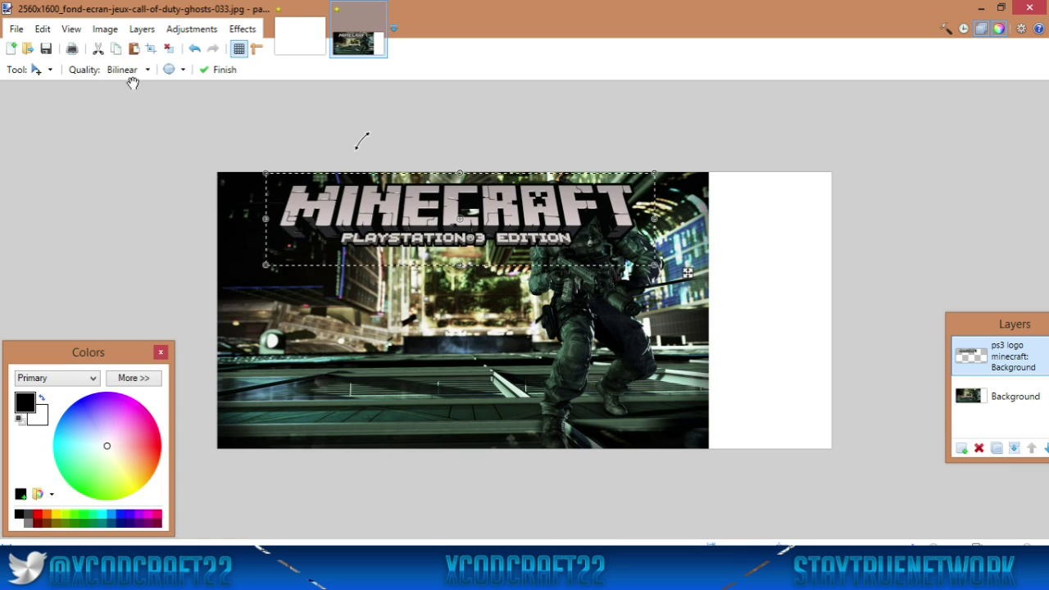
Select the whole image with Rectangle Select and crop to the selection.
{"action": "left_click", "coordinate": [49, 69]}
{"action": "left_click", "coordinate": [52, 86]}
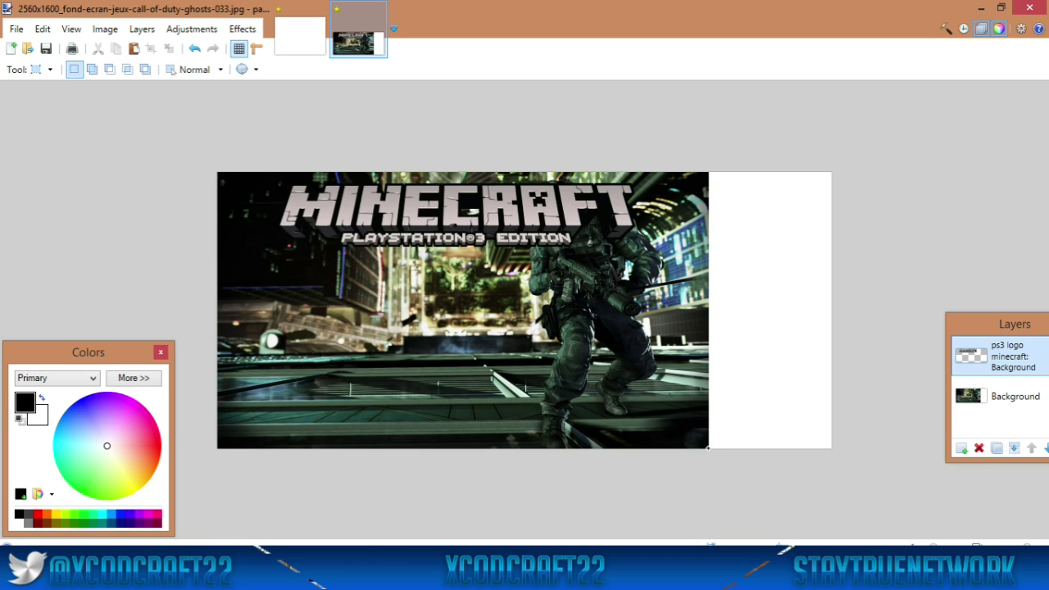
{"action": "key", "text": "ctrl+a"}
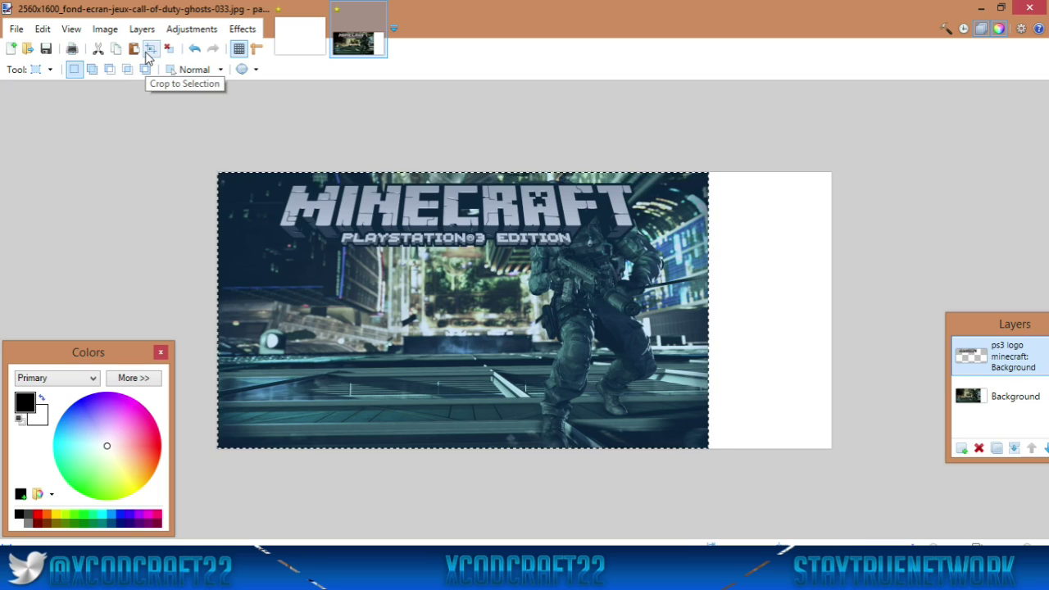
{"action": "left_click", "coordinate": [150, 50]}
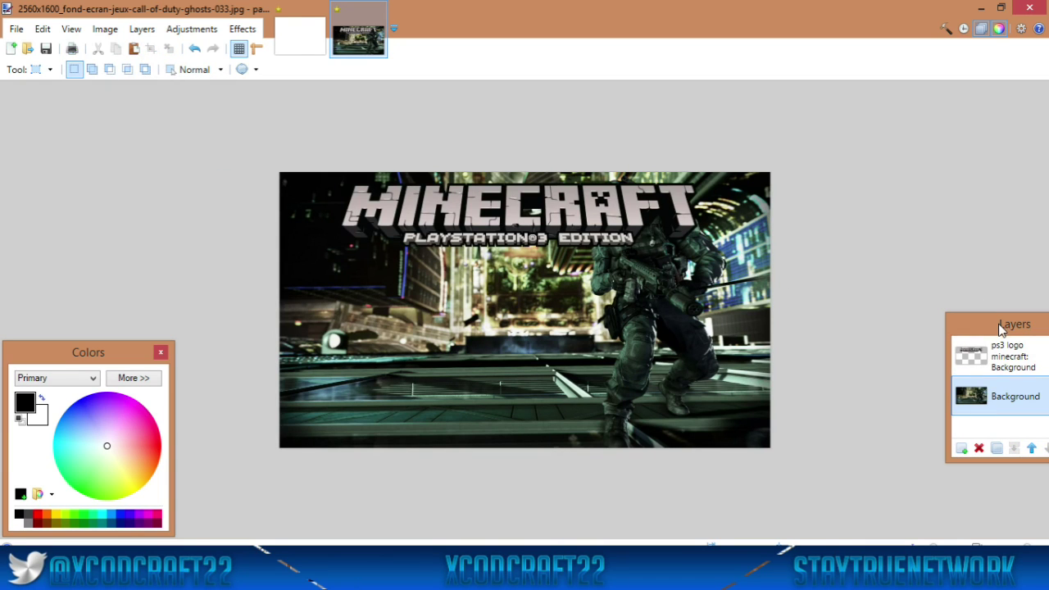
Make the Minecraft PS3 logo layer the active layer.
{"action": "key", "text": "ctrl+minus"}
{"action": "key", "text": "ctrl+minus"}
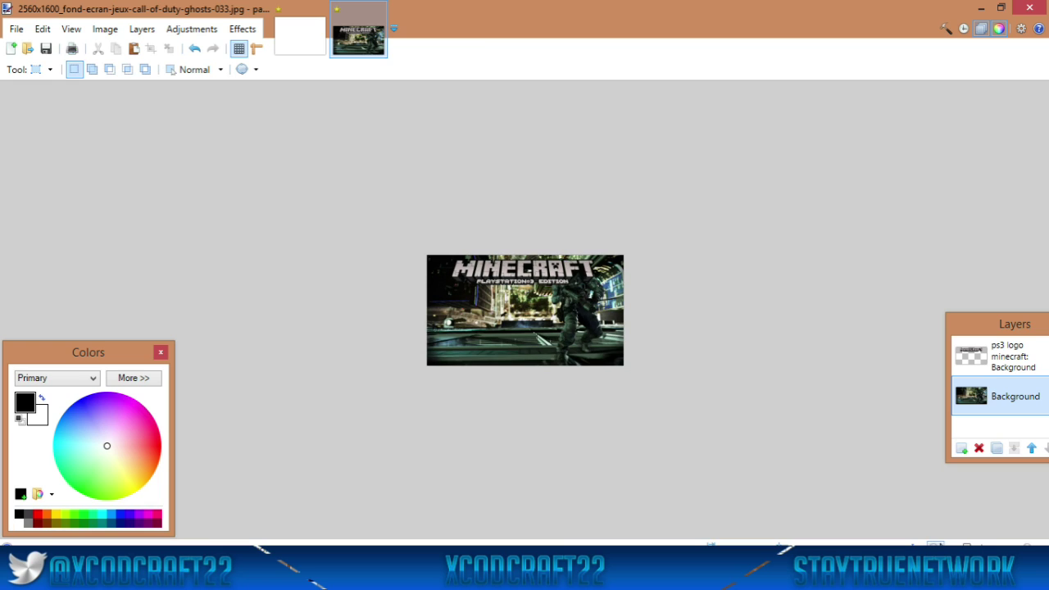
{"action": "key", "text": "ctrl+plus"}
{"action": "key", "text": "ctrl+plus"}
{"action": "key", "text": "ctrl+plus"}
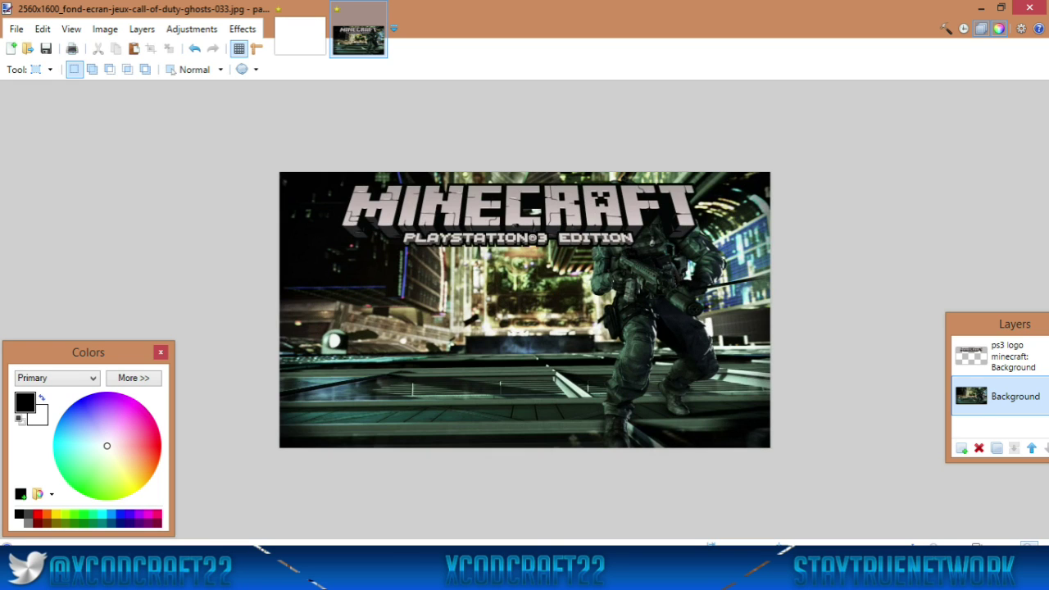
{"action": "left_click_drag", "start_coordinate": [959, 310], "coordinate": [873, 257]}
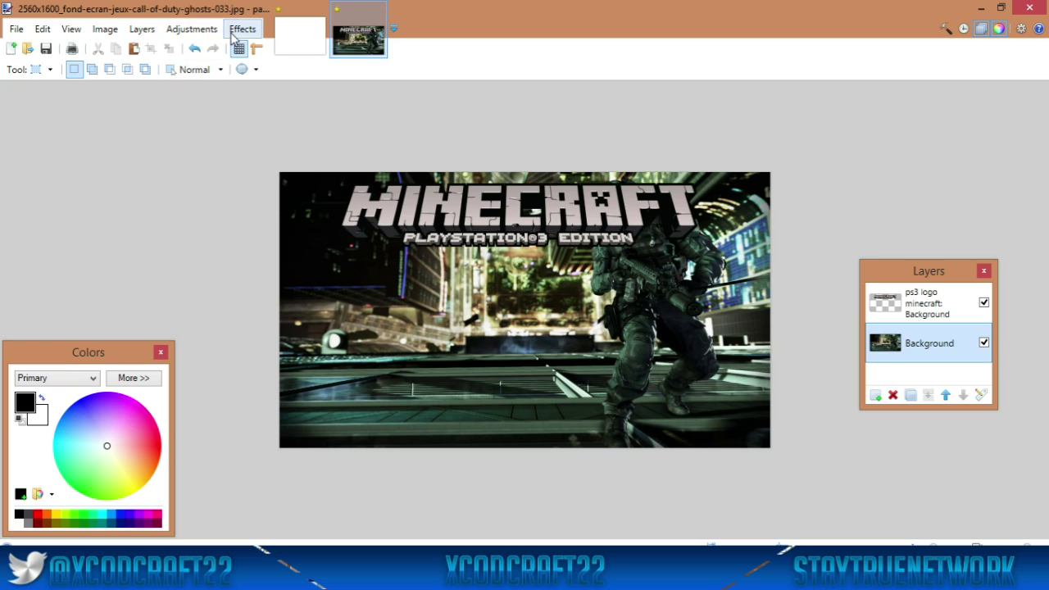
{"action": "left_click", "coordinate": [239, 31]}
{"action": "mouse_move", "coordinate": [257, 118]}
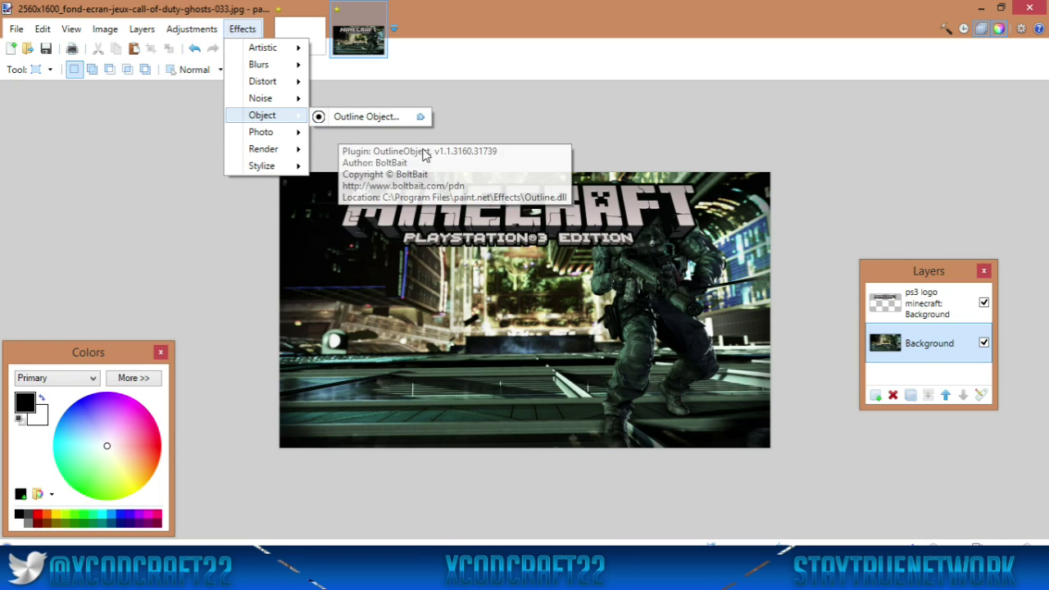
{"action": "left_click", "coordinate": [907, 305]}
{"action": "left_click", "coordinate": [907, 305]}
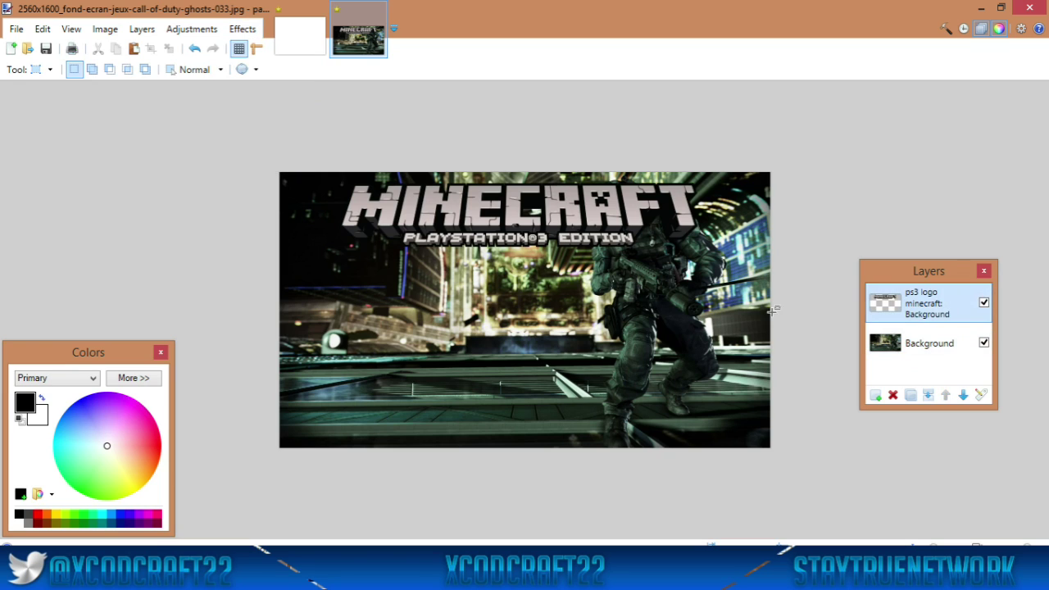
Outline the logo in colour 243,255,226 with radius 9 and strength 1, applied twice.
{"action": "left_click", "coordinate": [243, 28]}
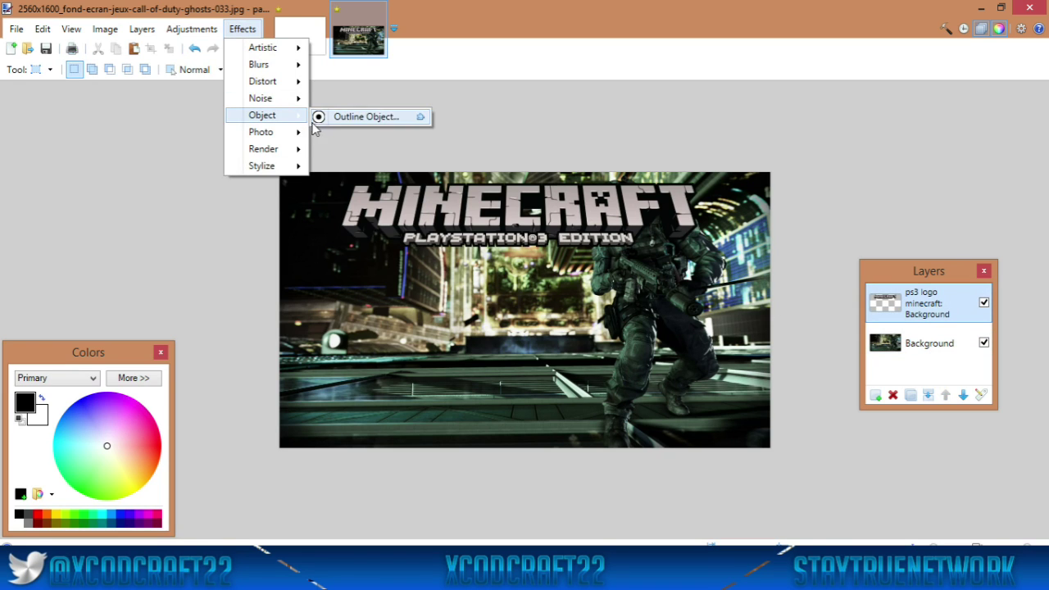
{"action": "left_click", "coordinate": [320, 116]}
{"action": "left_click_drag", "start_coordinate": [510, 175], "coordinate": [751, 141]}
{"action": "left_click", "coordinate": [735, 289]}
{"action": "left_click", "coordinate": [726, 214]}
{"action": "left_click_drag", "start_coordinate": [664, 180], "coordinate": [621, 194]}
{"action": "scroll", "coordinate": [810, 214], "scroll_direction": "down", "scroll_amount": 9}
{"action": "scroll", "coordinate": [662, 177], "scroll_direction": "up", "scroll_amount": 5}
{"action": "scroll", "coordinate": [663, 177], "scroll_direction": "down", "scroll_amount": 5}
{"action": "scroll", "coordinate": [679, 177], "scroll_direction": "up", "scroll_amount": 8}
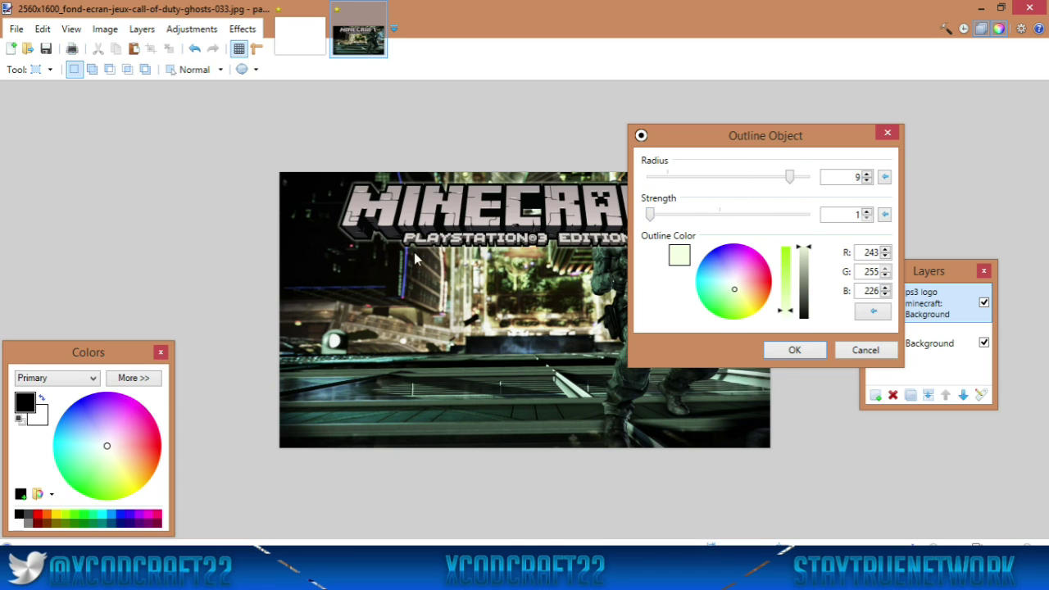
{"action": "left_click", "coordinate": [795, 351]}
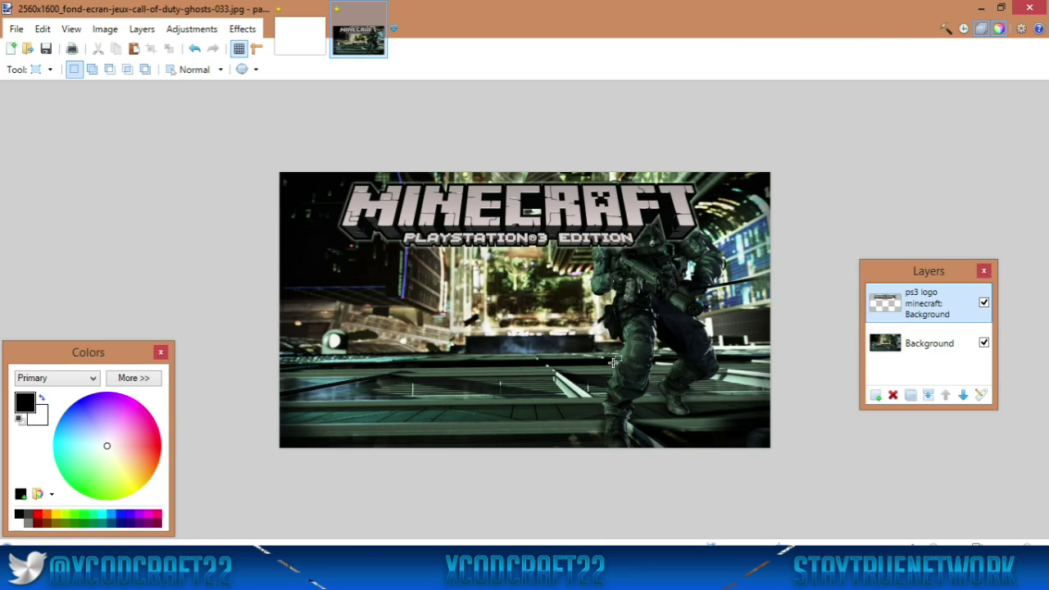
{"action": "left_click", "coordinate": [244, 34]}
{"action": "left_click", "coordinate": [246, 47]}
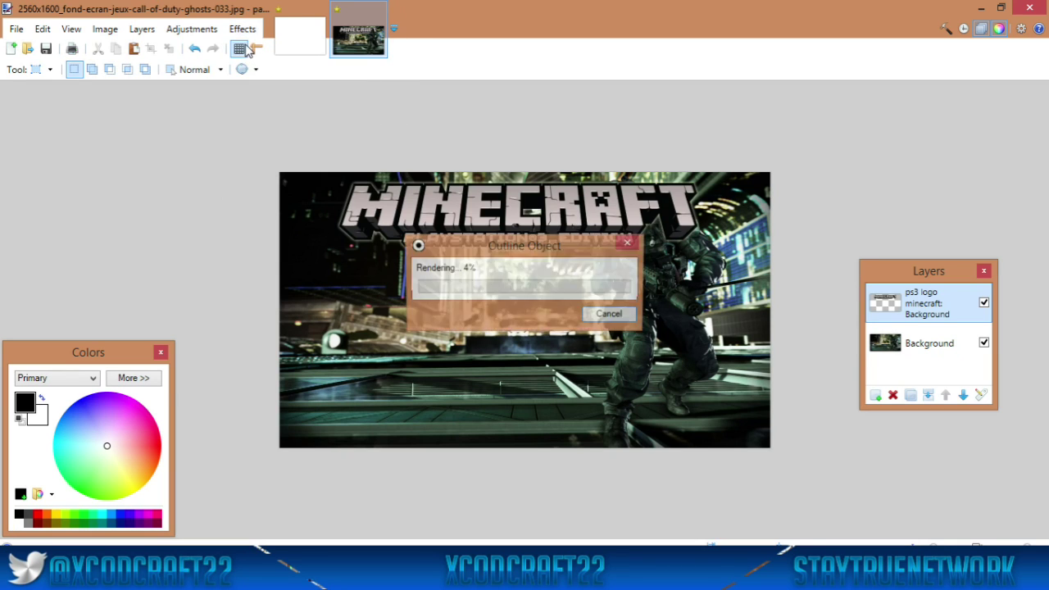
Import an image file as a new layer from the Layers menu.
{"action": "left_click", "coordinate": [142, 30]}
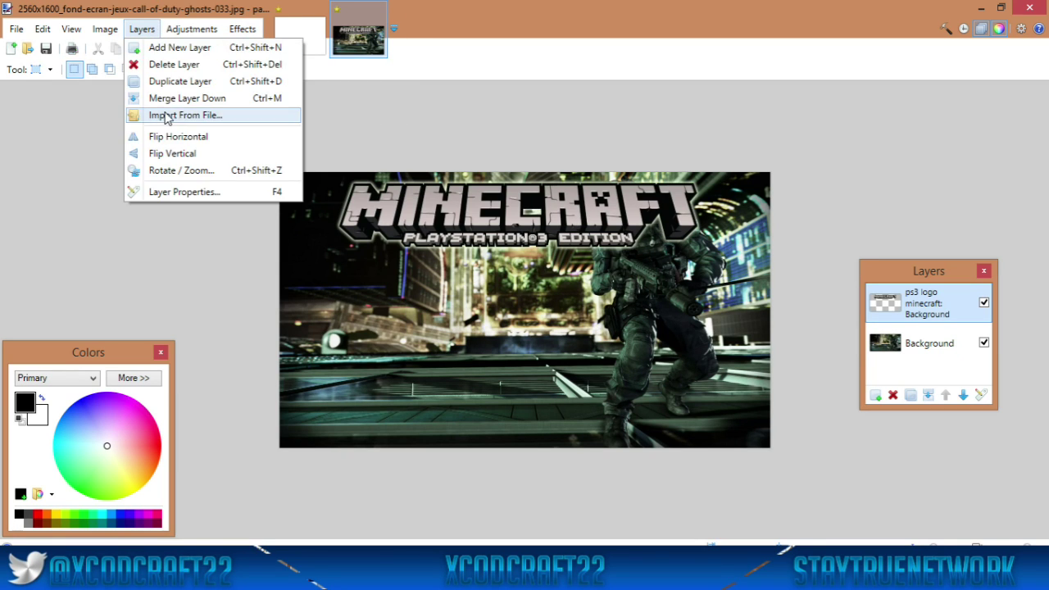
{"action": "left_click", "coordinate": [164, 120]}
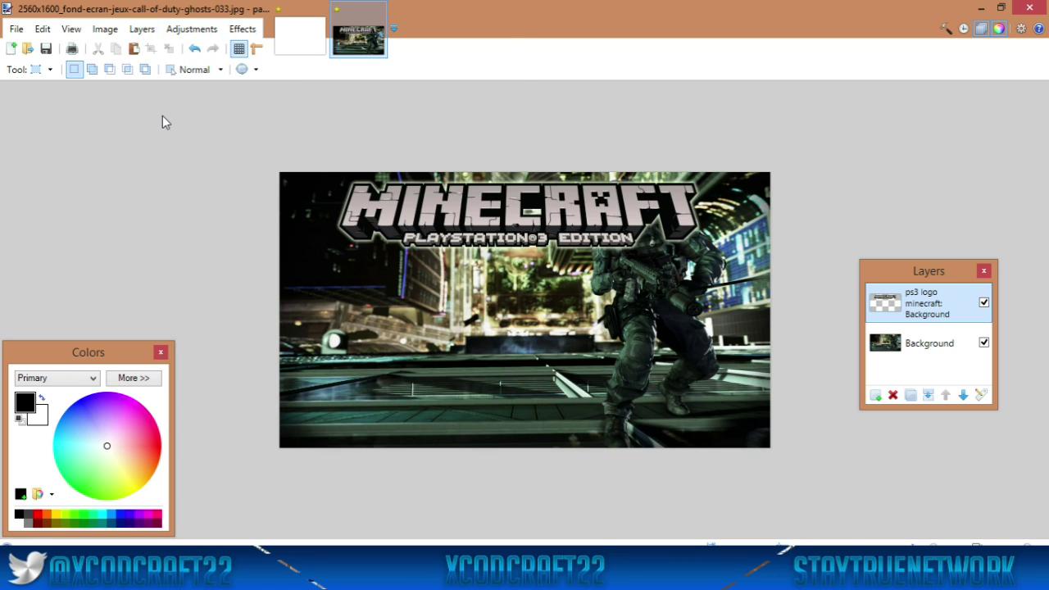
{"action": "left_click_drag", "start_coordinate": [511, 125], "coordinate": [518, 171]}
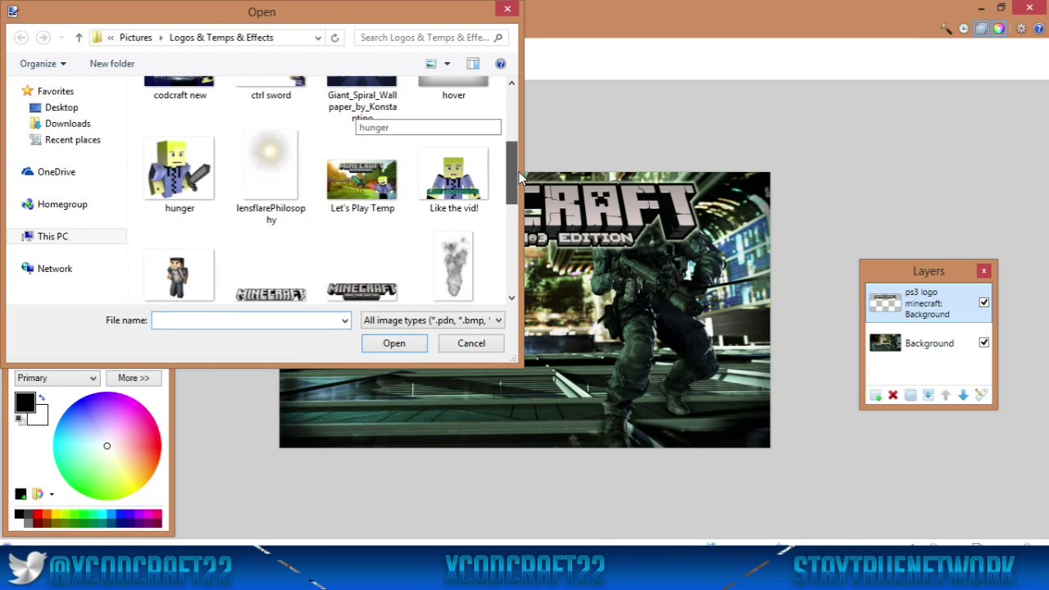
{"action": "double_click", "coordinate": [363, 293]}
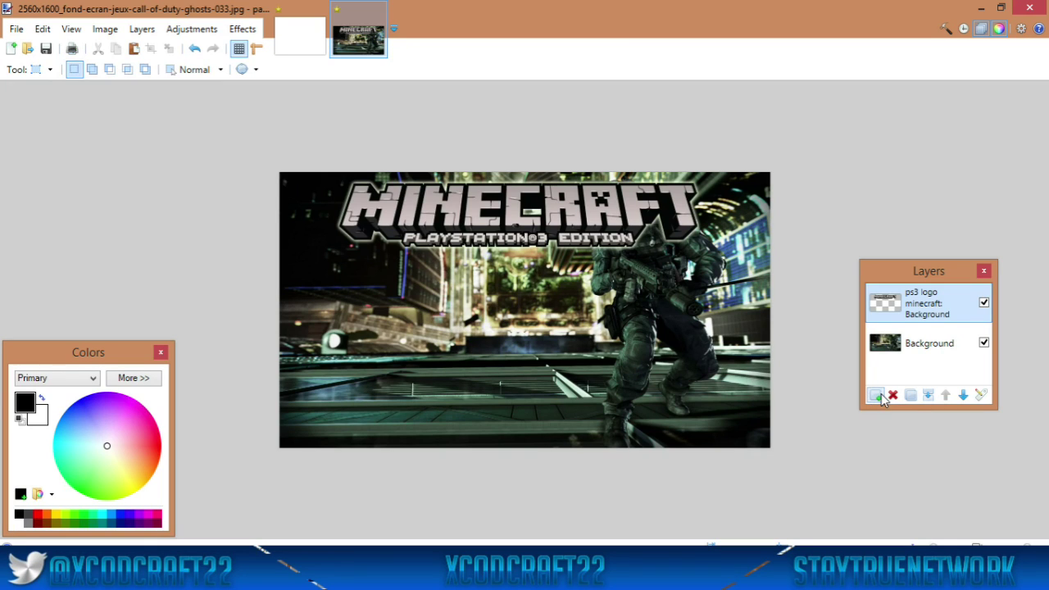
Add an empty Layer 3 on top of the stack and switch to the Text tool.
{"action": "left_click", "coordinate": [877, 396]}
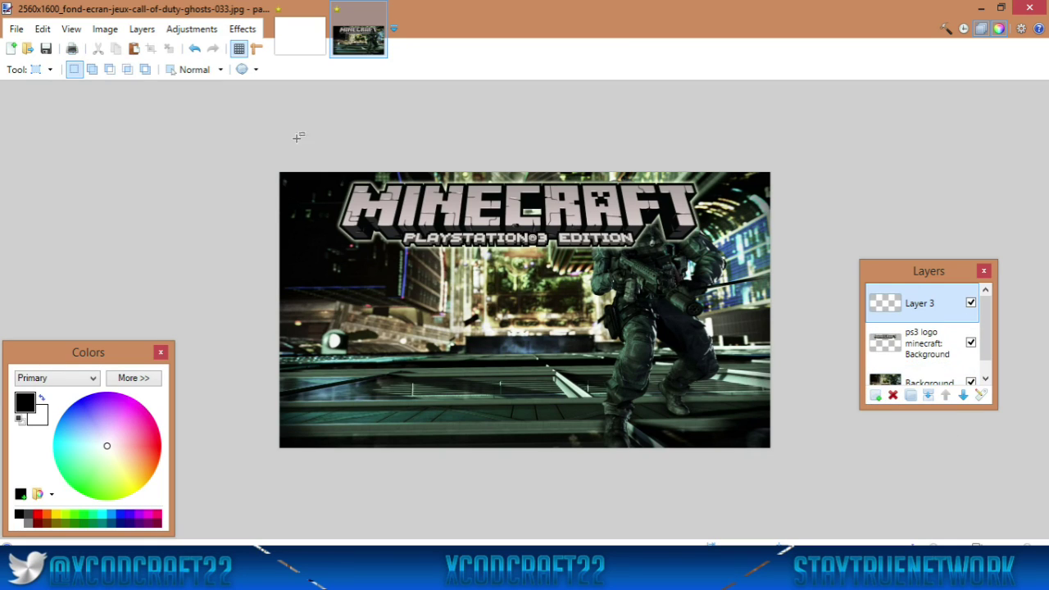
{"action": "left_click", "coordinate": [50, 70]}
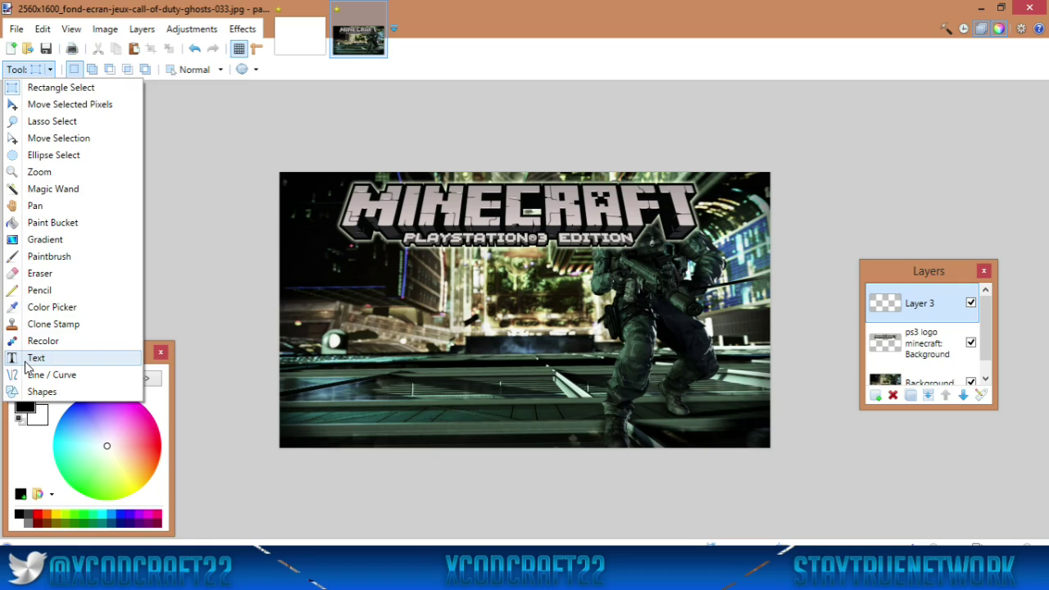
{"action": "left_click", "coordinate": [37, 355]}
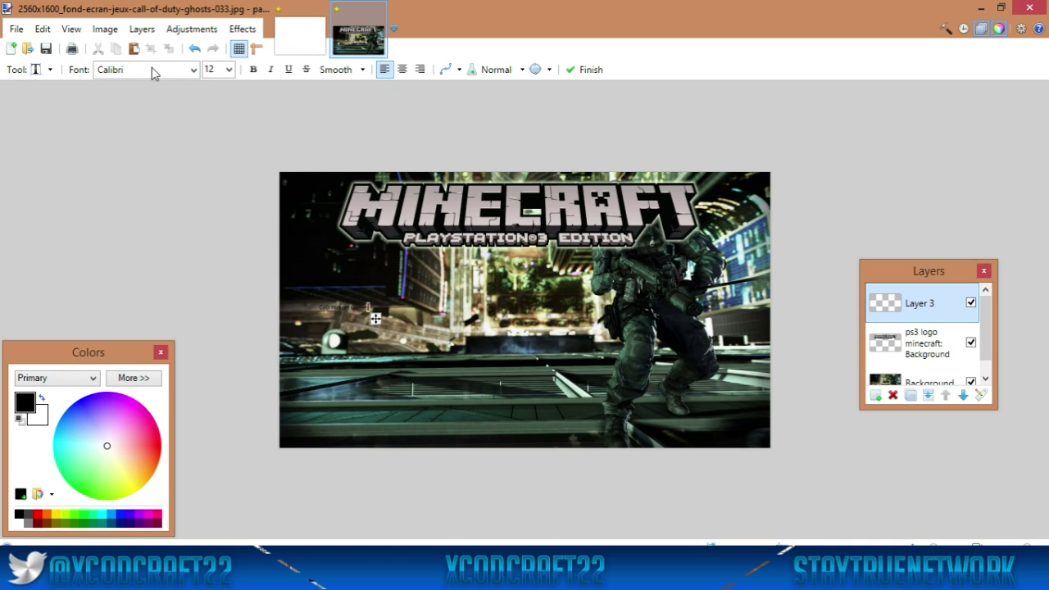
Try AR CHRISTY at size 84, then AR DARLING and AR DESTINE fonts for the title.
{"action": "left_click", "coordinate": [193, 70]}
{"action": "scroll", "coordinate": [311, 309], "scroll_direction": "down", "scroll_amount": 2}
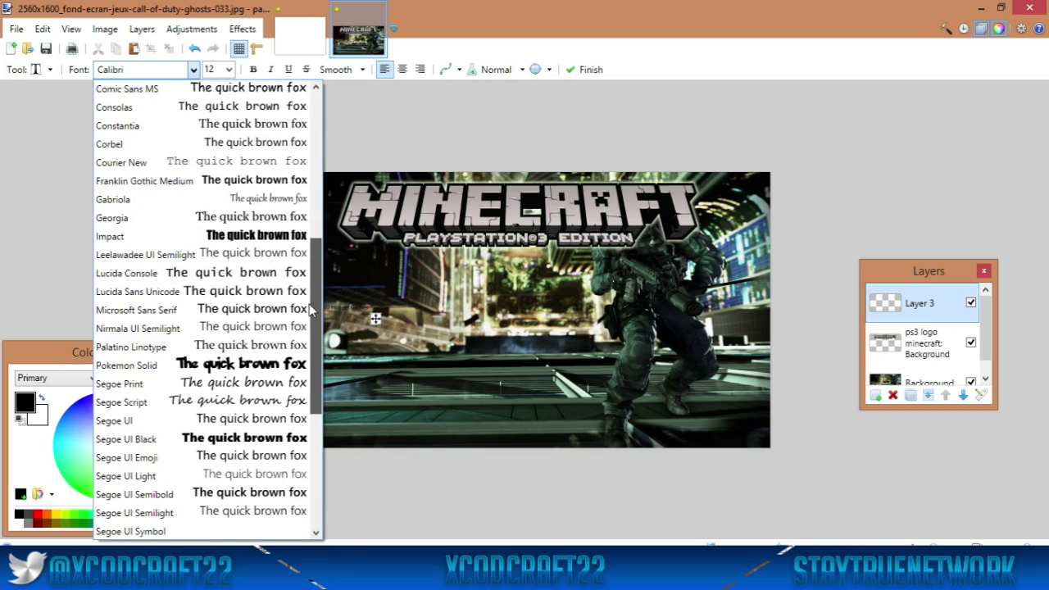
{"action": "left_click_drag", "start_coordinate": [312, 310], "coordinate": [293, 126]}
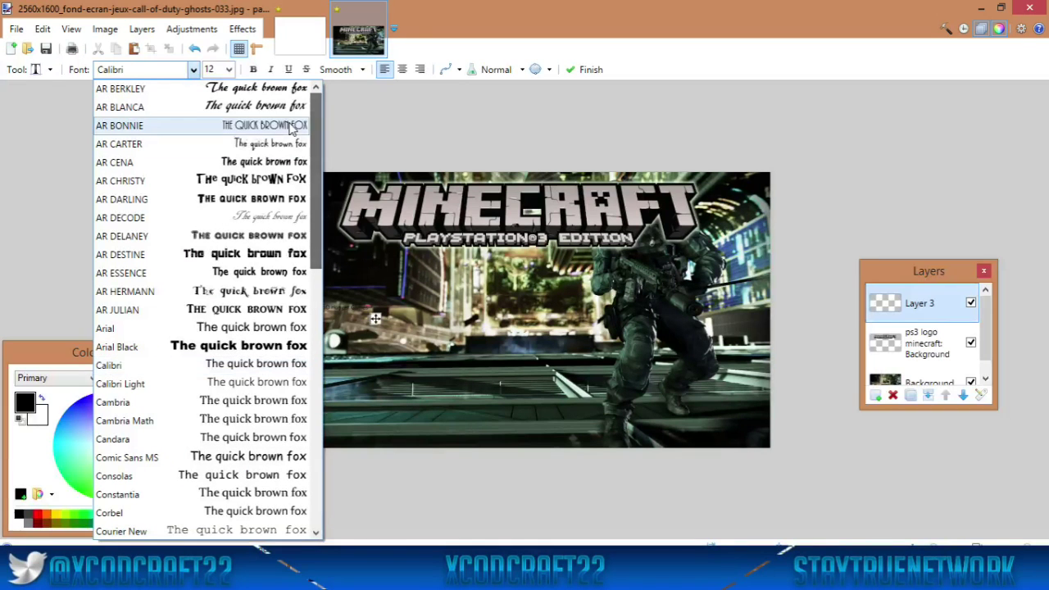
{"action": "left_click", "coordinate": [291, 187]}
{"action": "left_click", "coordinate": [229, 71]}
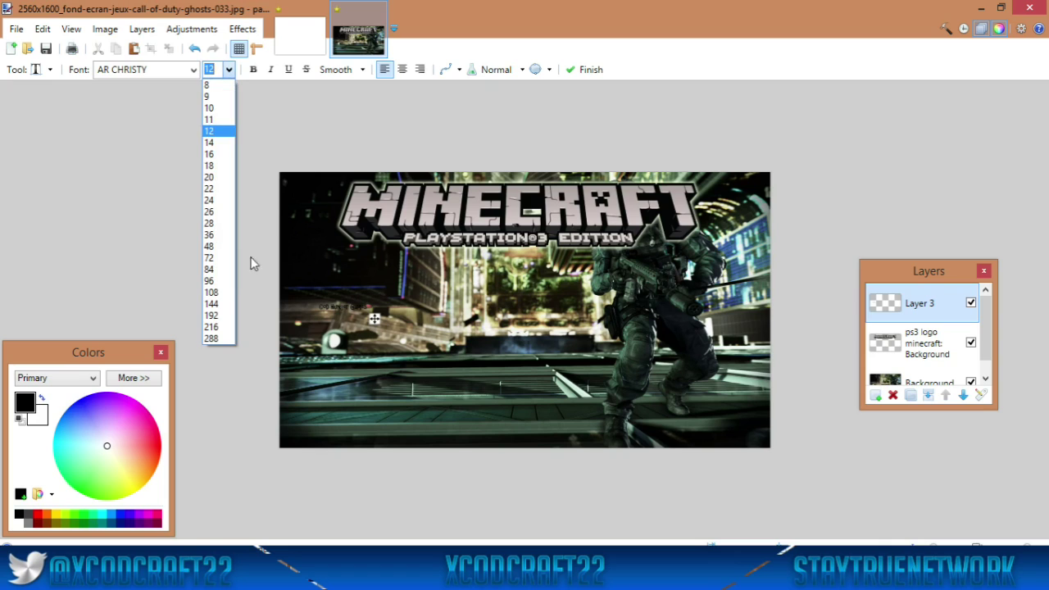
{"action": "left_click", "coordinate": [209, 270]}
{"action": "left_click", "coordinate": [193, 70]}
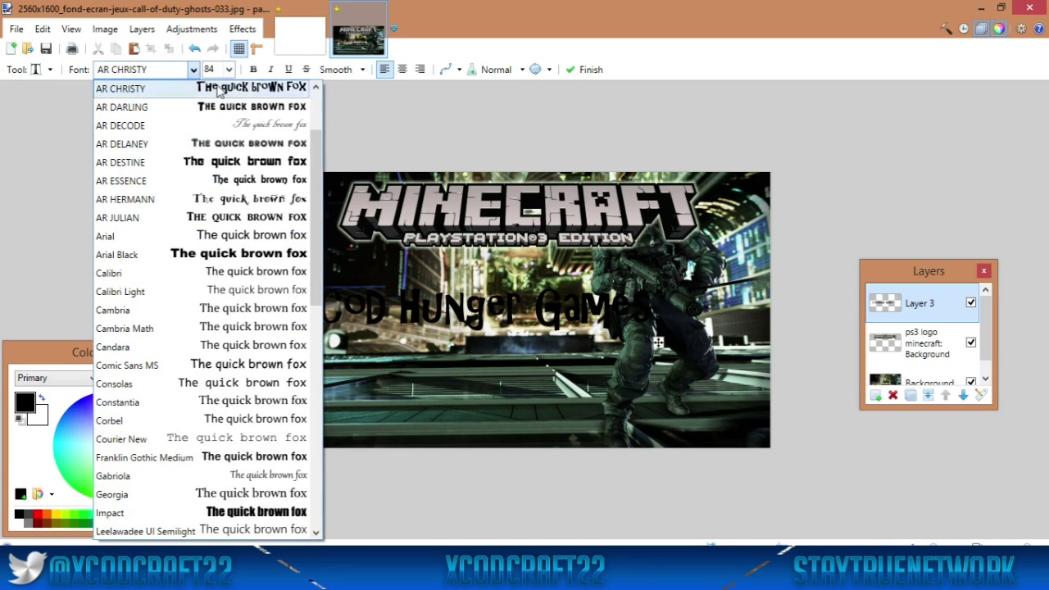
{"action": "scroll", "coordinate": [295, 205], "scroll_direction": "up", "scroll_amount": 2}
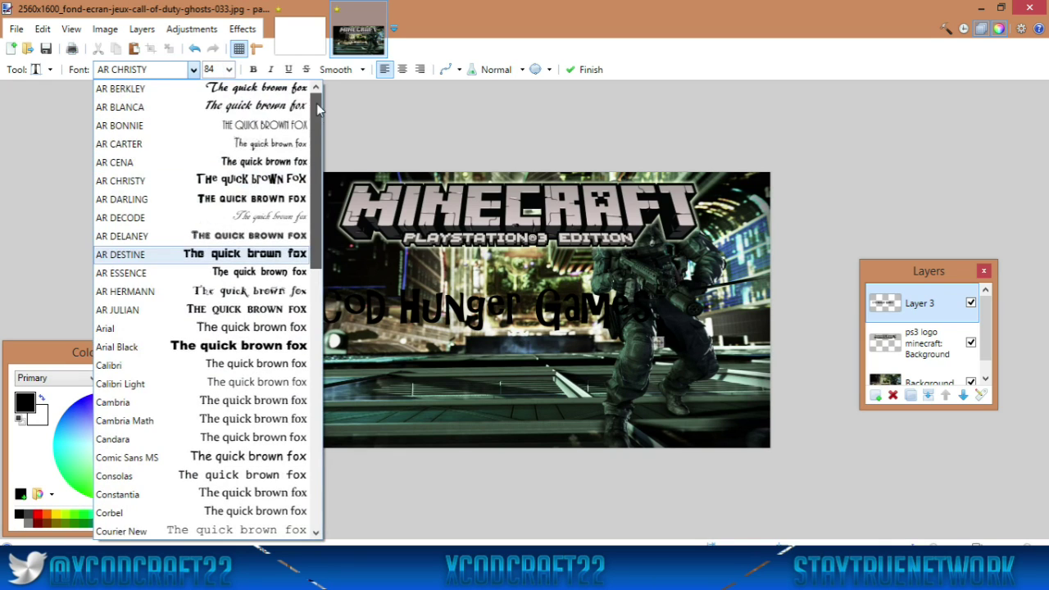
{"action": "left_click", "coordinate": [294, 200]}
{"action": "left_click", "coordinate": [192, 72]}
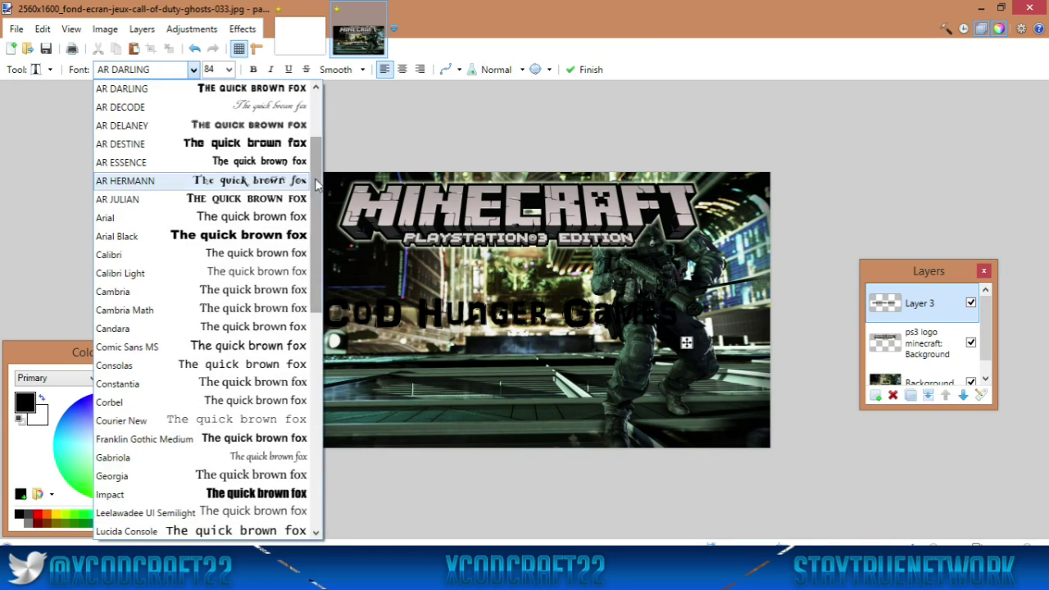
{"action": "key", "text": "Escape"}
{"action": "scroll", "coordinate": [196, 72], "scroll_direction": "down", "scroll_amount": 3}
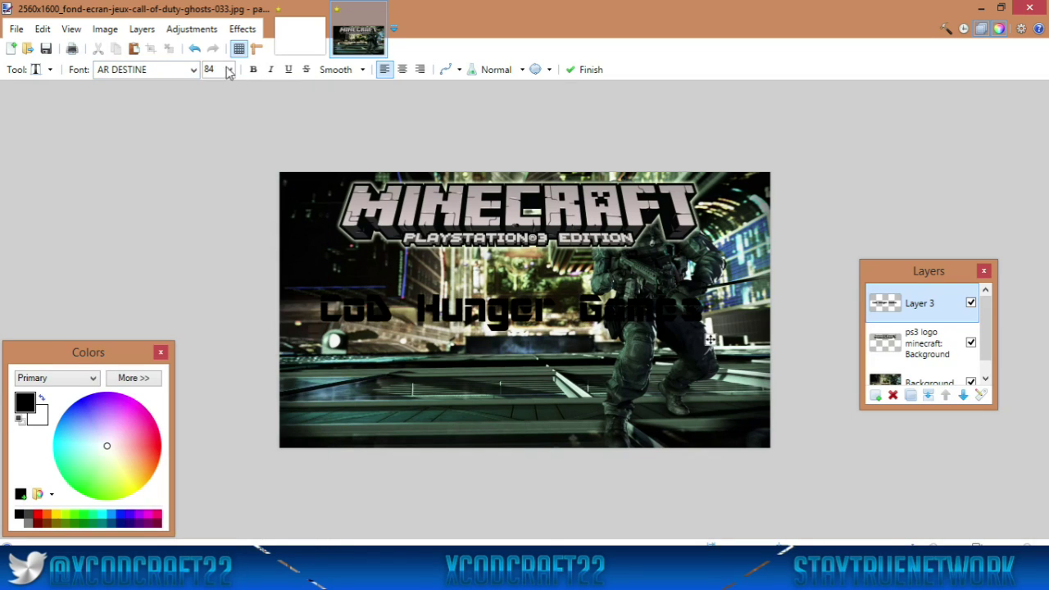
{"action": "left_click", "coordinate": [193, 70]}
{"action": "scroll", "coordinate": [318, 159], "scroll_direction": "up", "scroll_amount": 3}
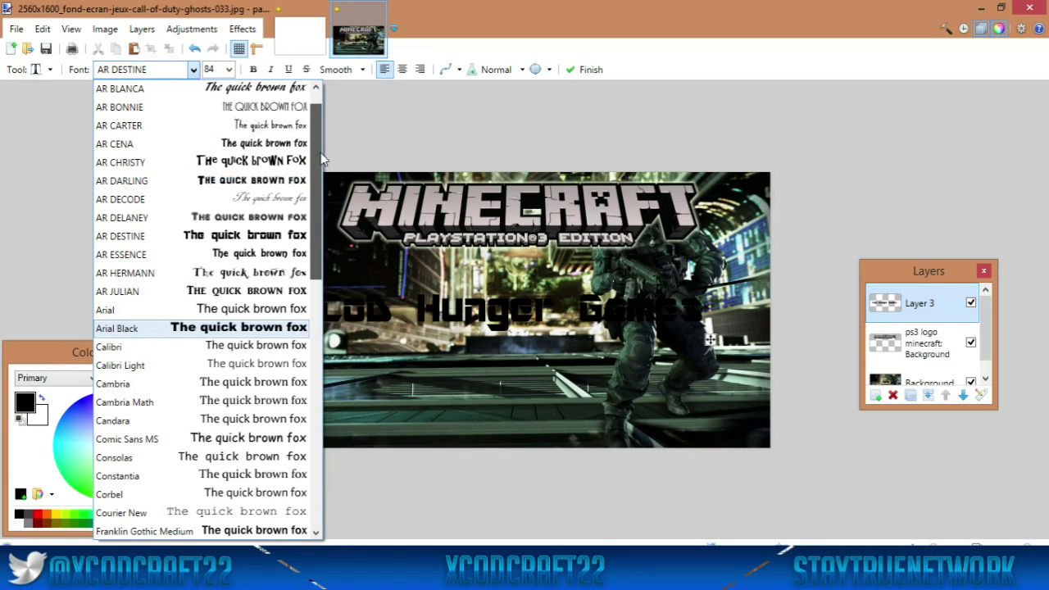
{"action": "left_click", "coordinate": [316, 88]}
{"action": "scroll", "coordinate": [319, 90], "scroll_direction": "down", "scroll_amount": 6}
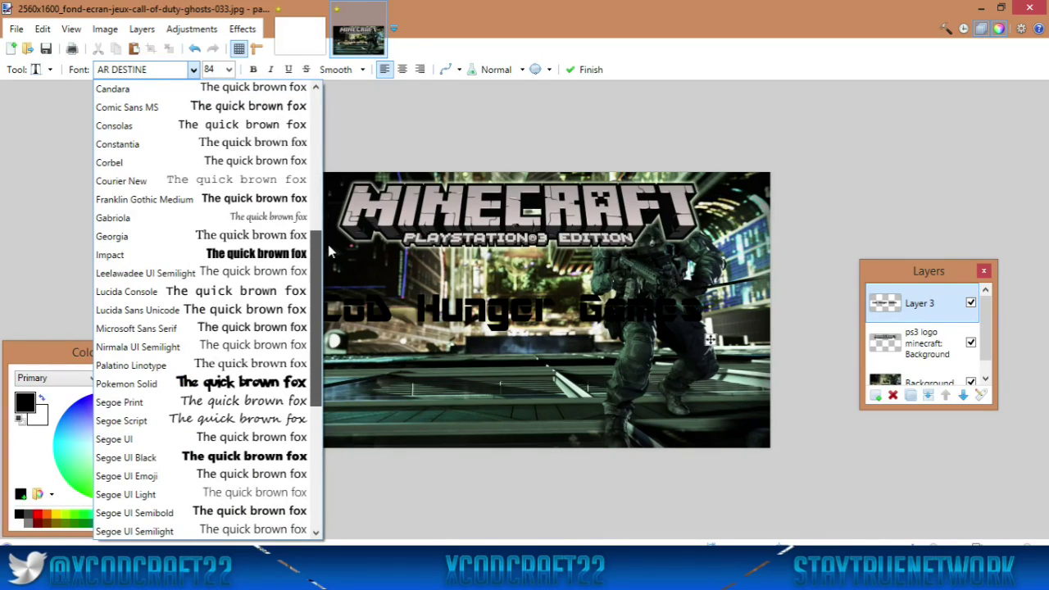
After trying Impact, set the title in Pokemon Solid at size 96.
{"action": "left_click", "coordinate": [268, 256]}
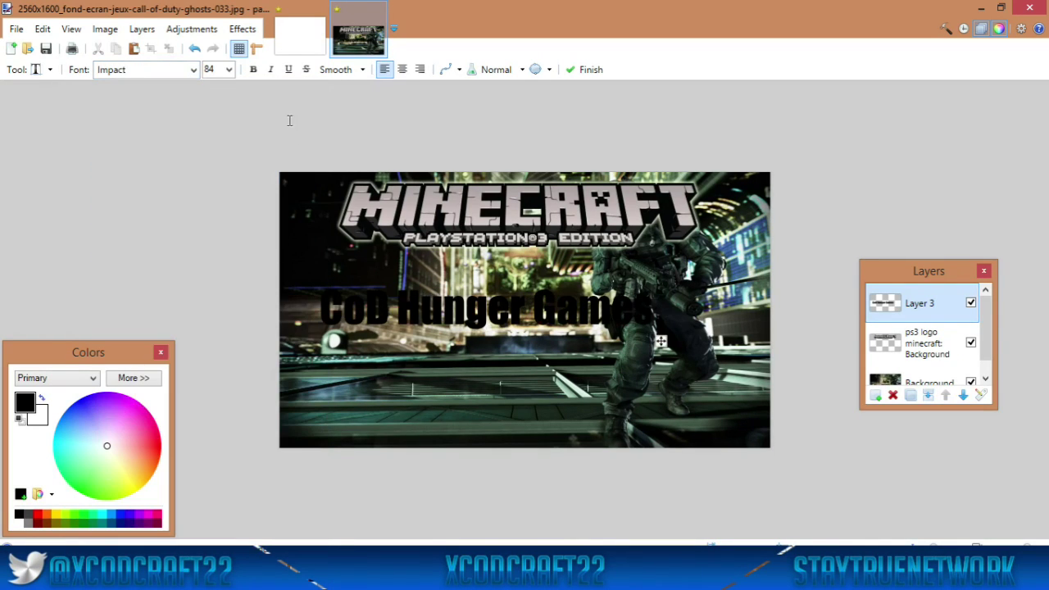
{"action": "left_click", "coordinate": [195, 70]}
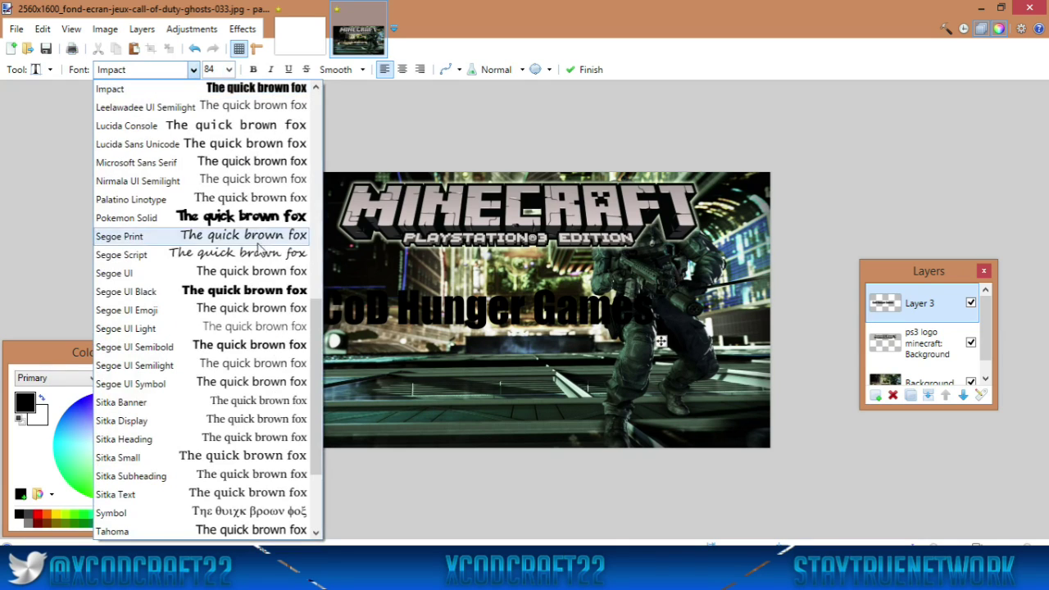
{"action": "left_click", "coordinate": [272, 218]}
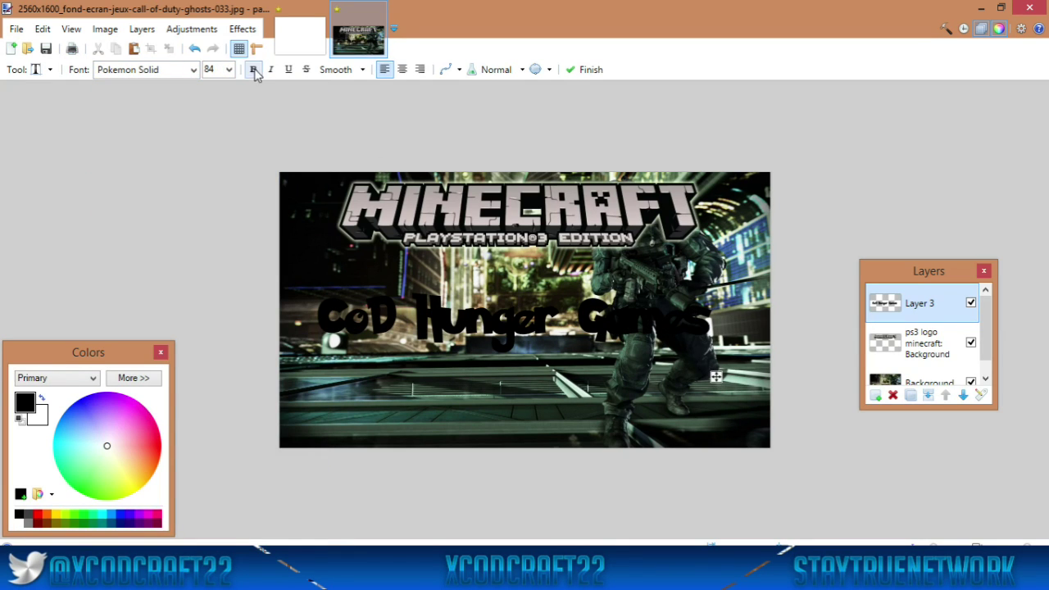
{"action": "left_click", "coordinate": [229, 70]}
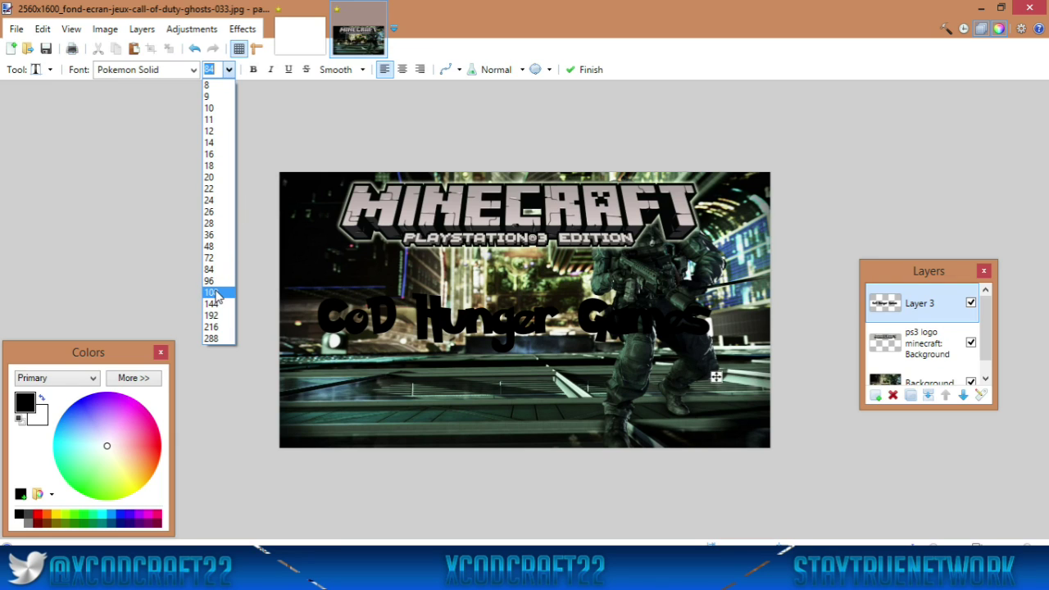
{"action": "left_click", "coordinate": [211, 281]}
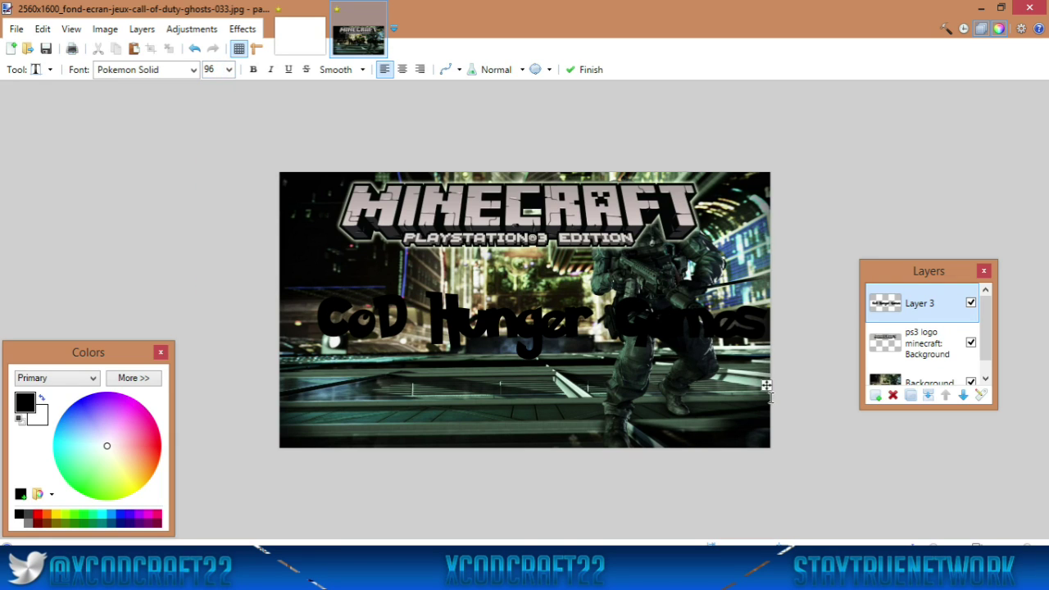
Move the title up-left, colour it yellow, nudge it left, and duplicate its layer.
{"action": "left_click_drag", "start_coordinate": [765, 388], "coordinate": [756, 374]}
{"action": "left_click_drag", "start_coordinate": [109, 451], "coordinate": [133, 485]}
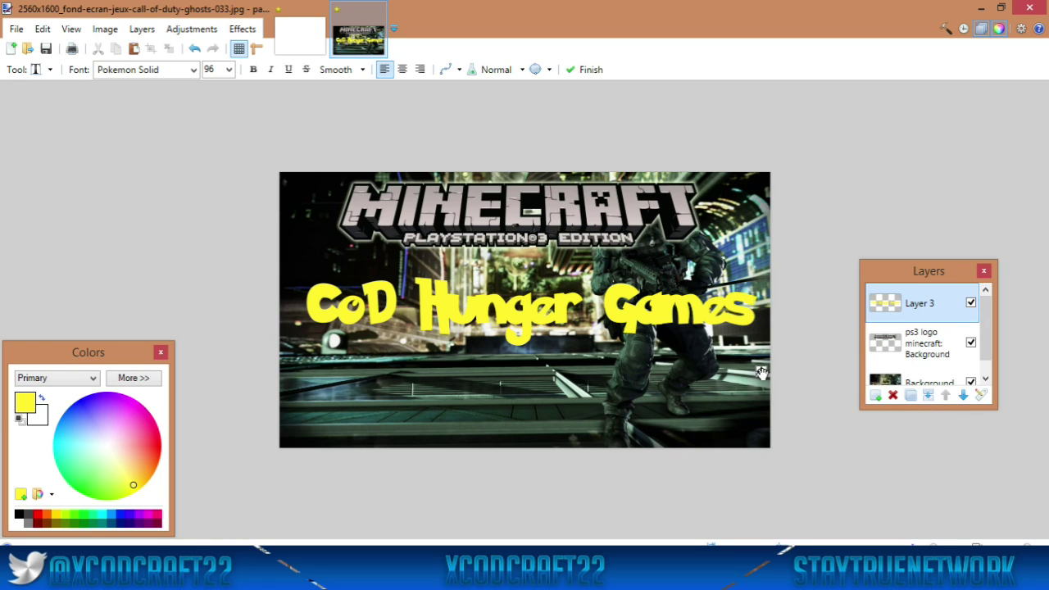
{"action": "left_click_drag", "start_coordinate": [762, 372], "coordinate": [757, 372]}
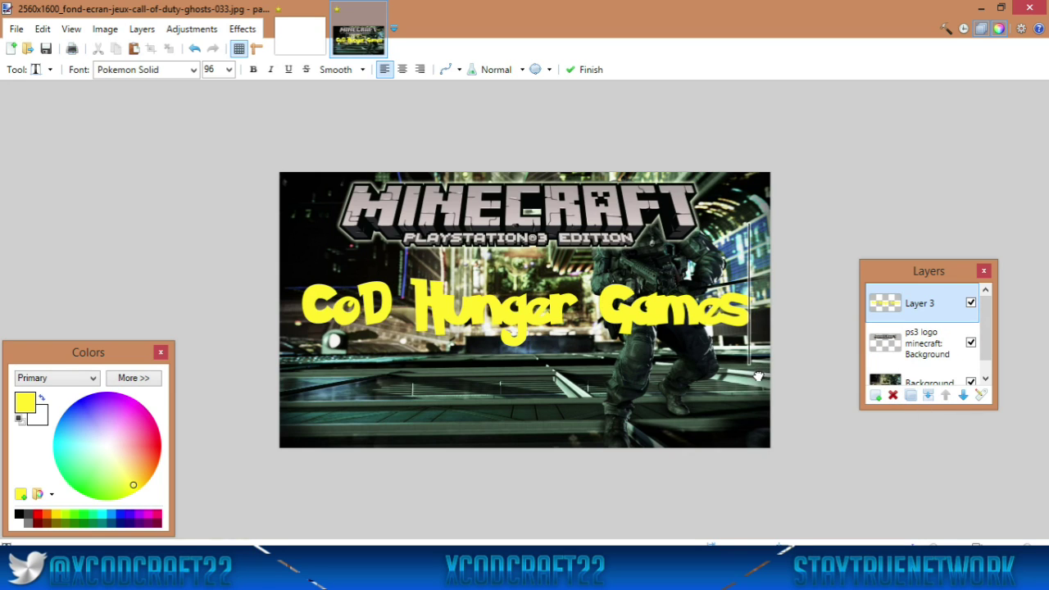
{"action": "left_click", "coordinate": [910, 399]}
Darken the duplicated title by lowering its contrast to -73 in Brightness/Contrast.
{"action": "left_click", "coordinate": [197, 29]}
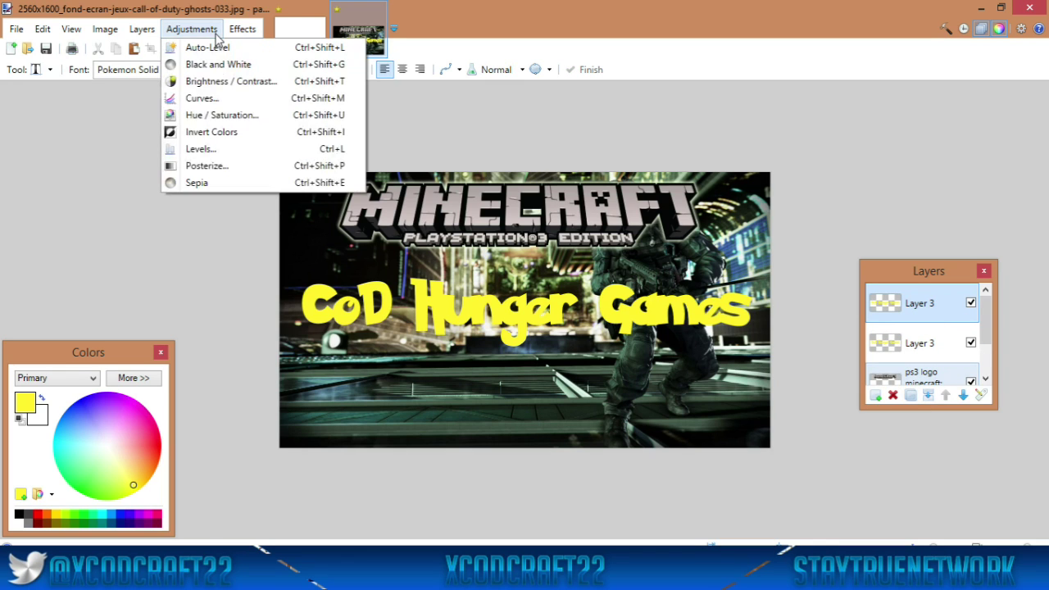
{"action": "left_click", "coordinate": [215, 82]}
{"action": "left_click_drag", "start_coordinate": [527, 212], "coordinate": [644, 123]}
{"action": "left_click_drag", "start_coordinate": [617, 204], "coordinate": [557, 214]}
{"action": "left_click", "coordinate": [674, 237]}
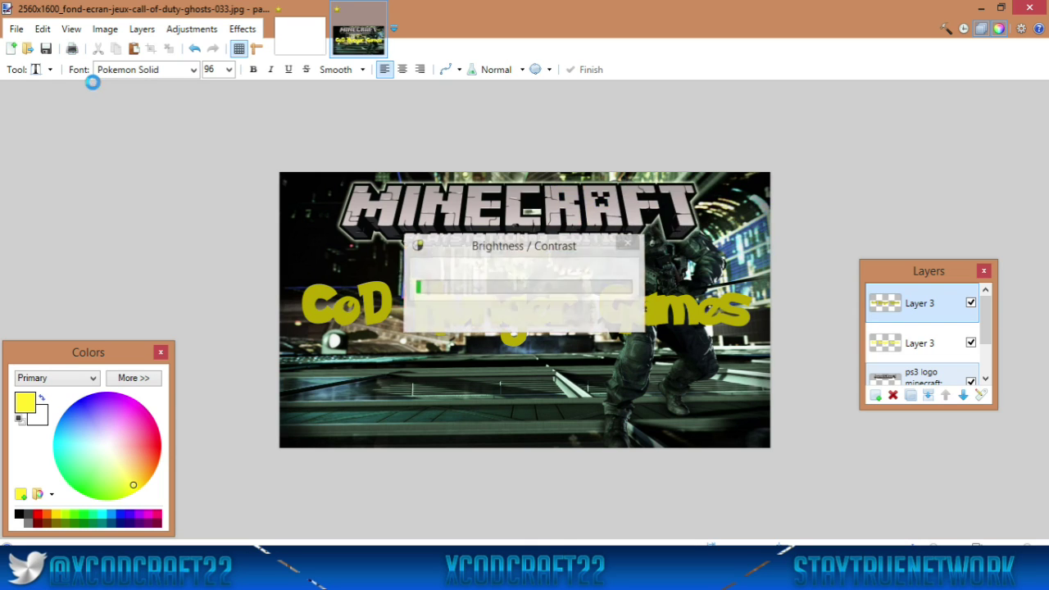
Fade the darkened title copy with a vertical transparency gradient across the text.
{"action": "left_click", "coordinate": [49, 70]}
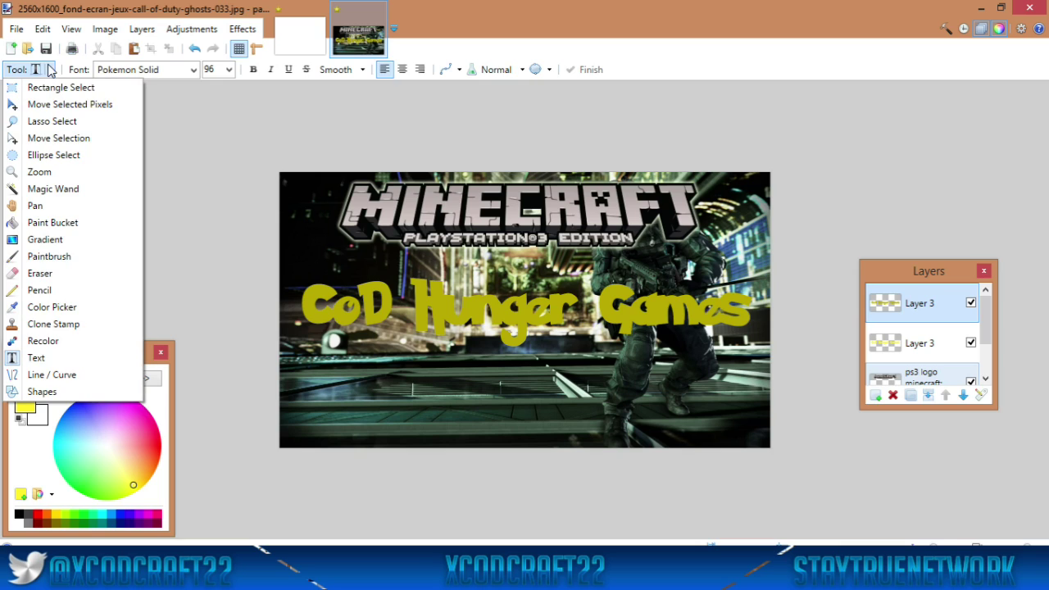
{"action": "left_click", "coordinate": [47, 237]}
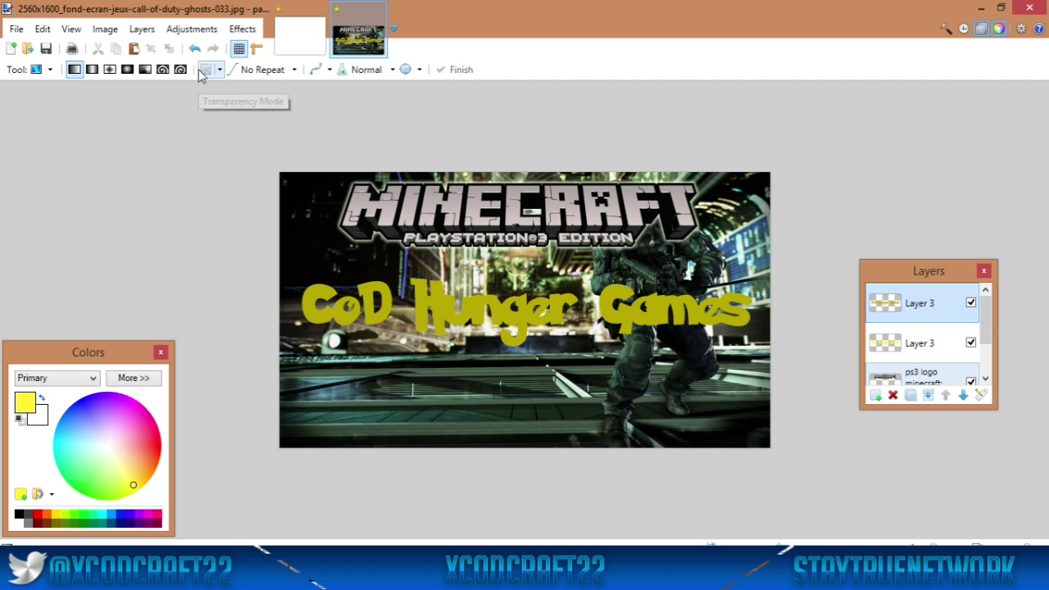
{"action": "left_click_drag", "start_coordinate": [530, 325], "coordinate": [527, 271]}
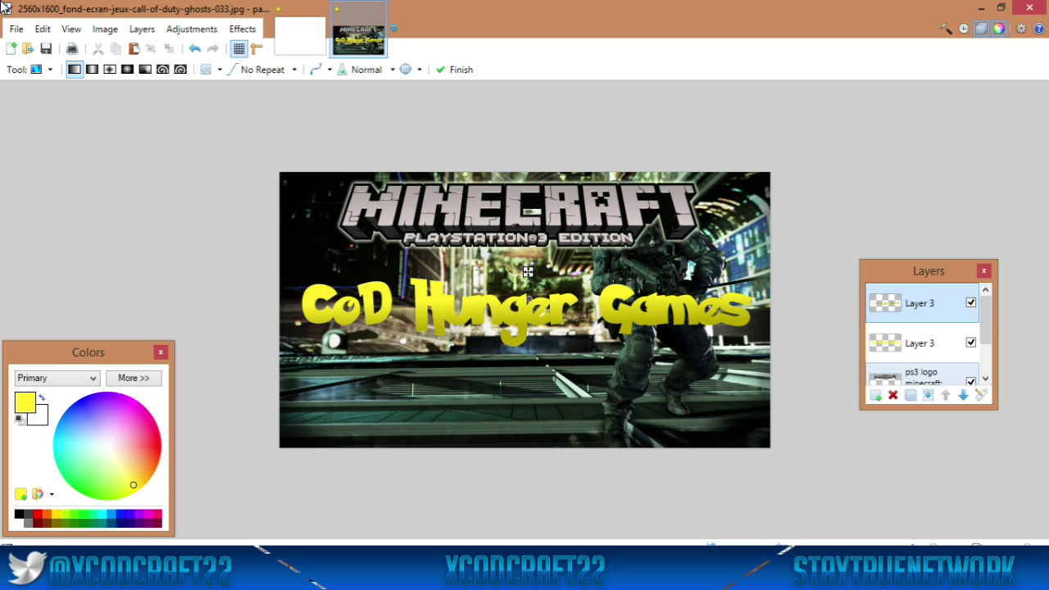
{"action": "left_click", "coordinate": [141, 29]}
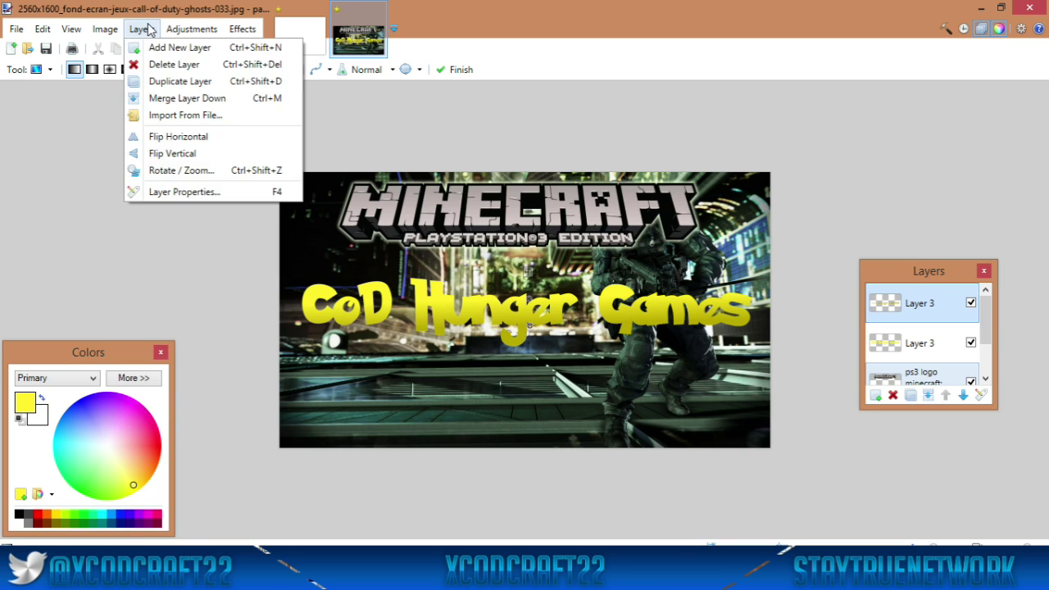
Merge the title layers, give the title a black strength-3 outline, and begin importing a file.
{"action": "left_click", "coordinate": [179, 98]}
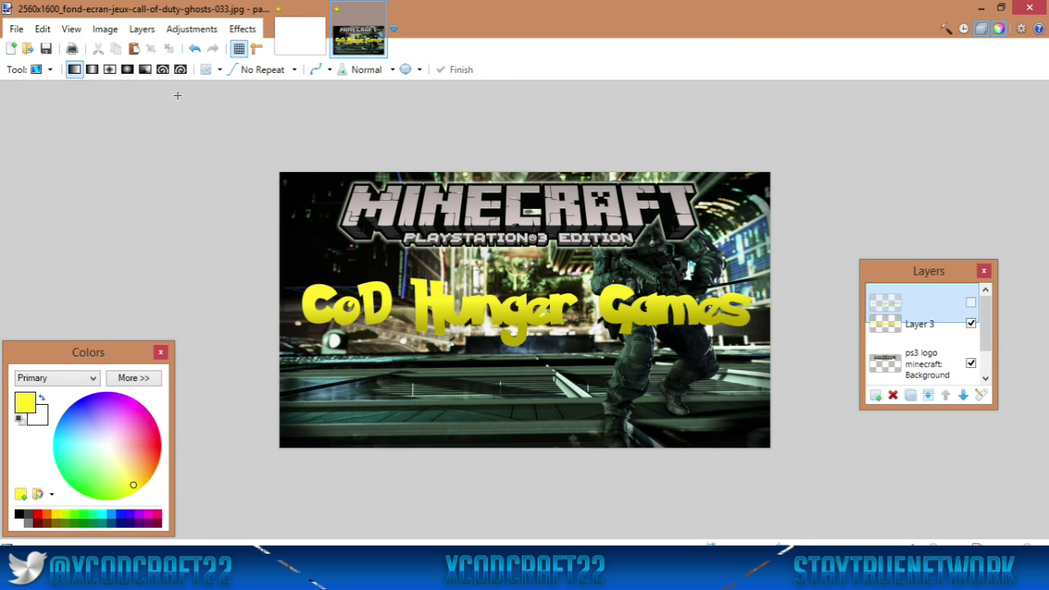
{"action": "left_click", "coordinate": [246, 29]}
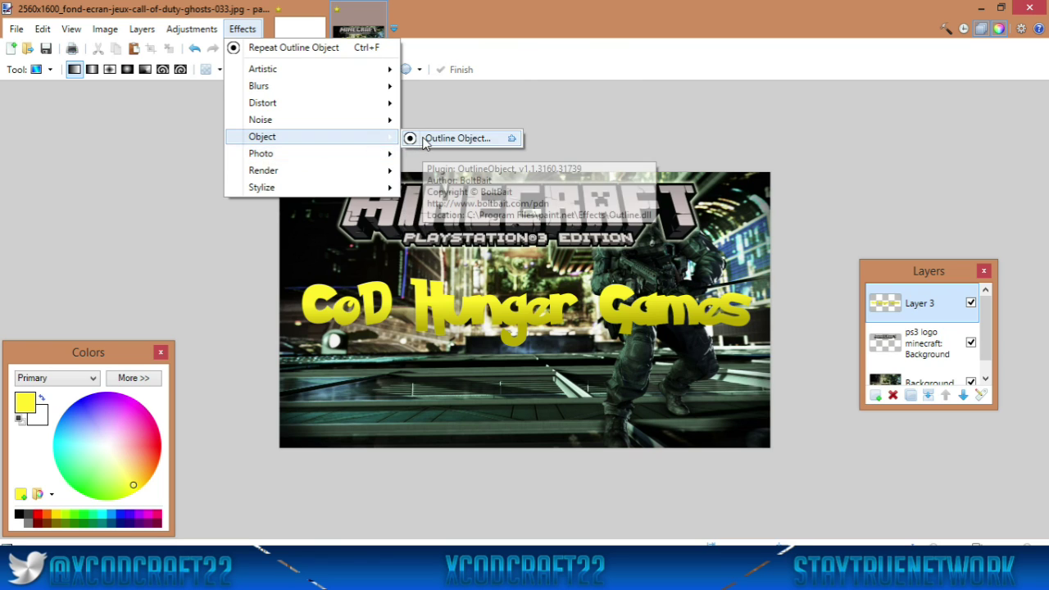
{"action": "left_click", "coordinate": [423, 140]}
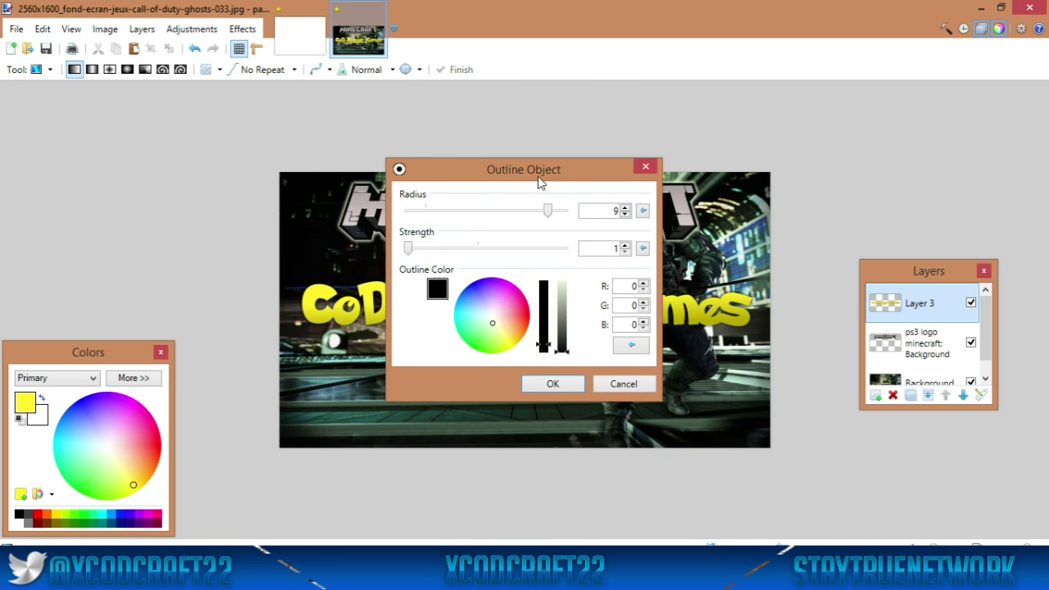
{"action": "left_click_drag", "start_coordinate": [541, 177], "coordinate": [934, 157]}
{"action": "left_click_drag", "start_coordinate": [803, 233], "coordinate": [838, 237]}
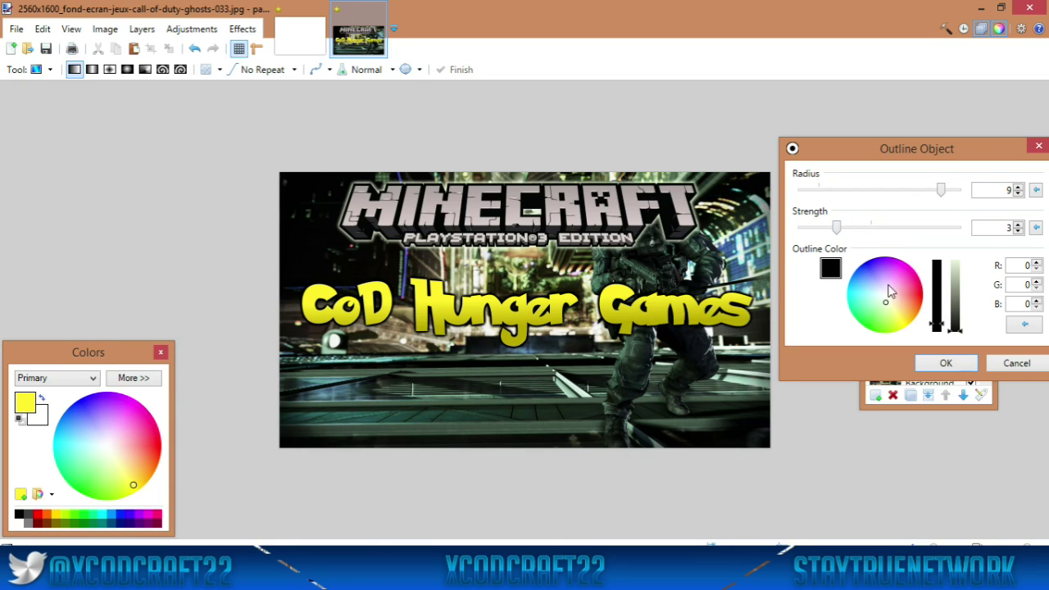
{"action": "left_click", "coordinate": [968, 364]}
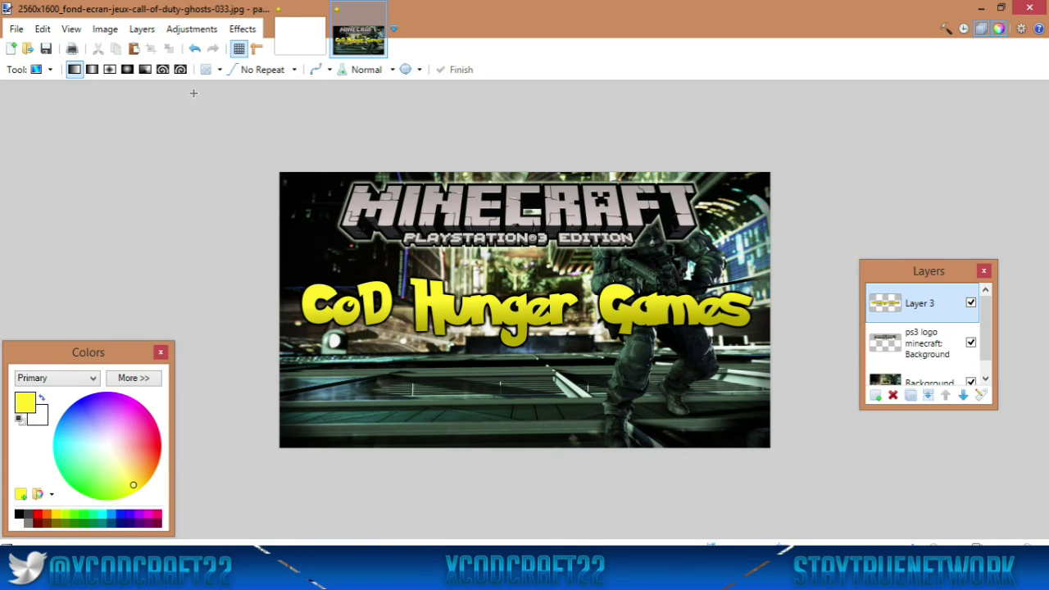
{"action": "left_click", "coordinate": [142, 29]}
{"action": "left_click", "coordinate": [160, 110]}
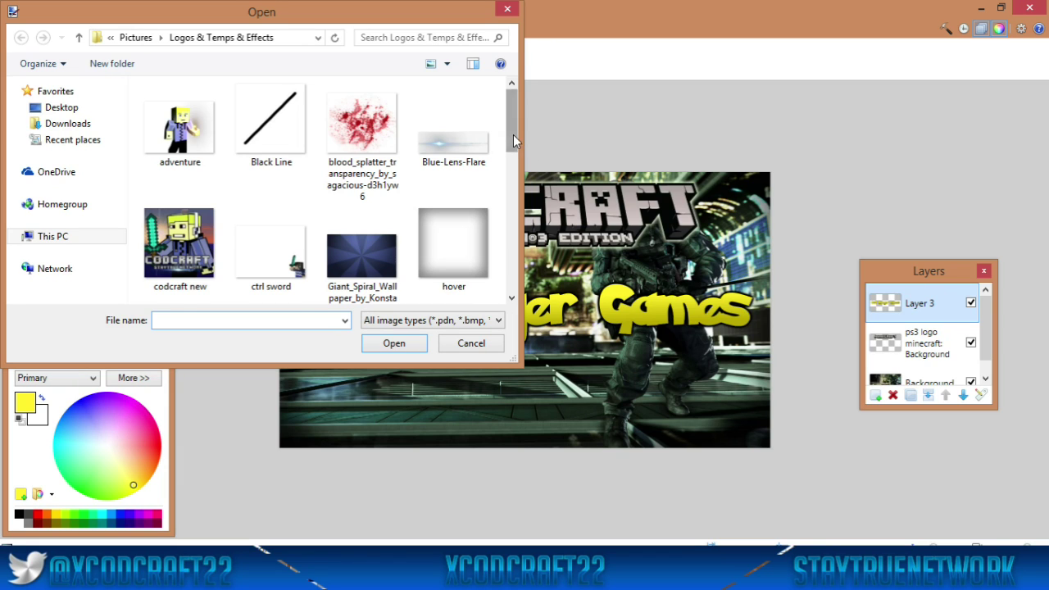
Import lensflarePhilosophy as a layer, enlarge it, and move it beneath the logo layer.
{"action": "scroll", "coordinate": [513, 135], "scroll_direction": "down", "scroll_amount": 3}
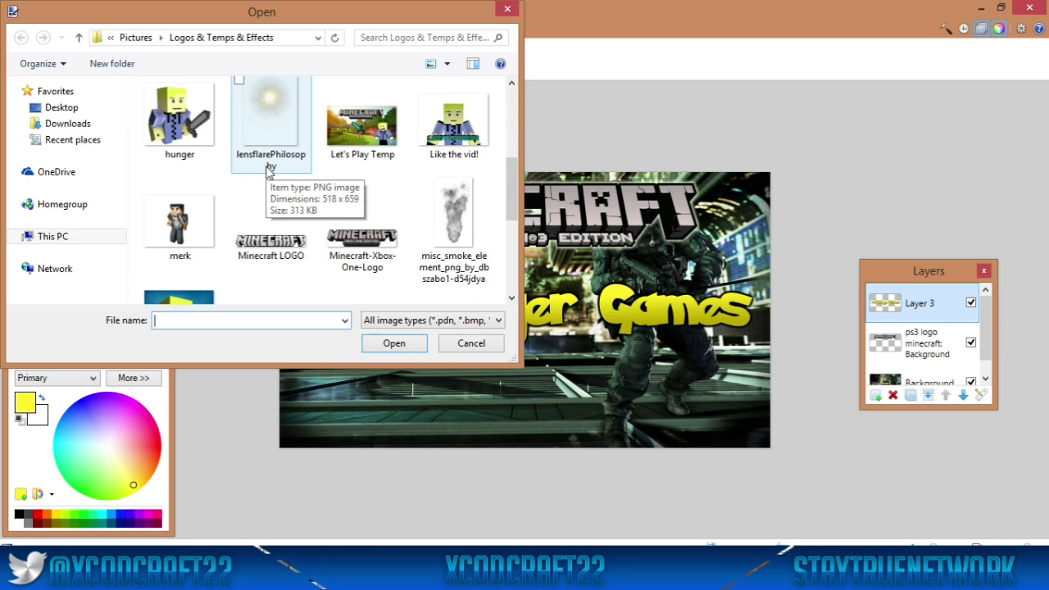
{"action": "double_click", "coordinate": [267, 110]}
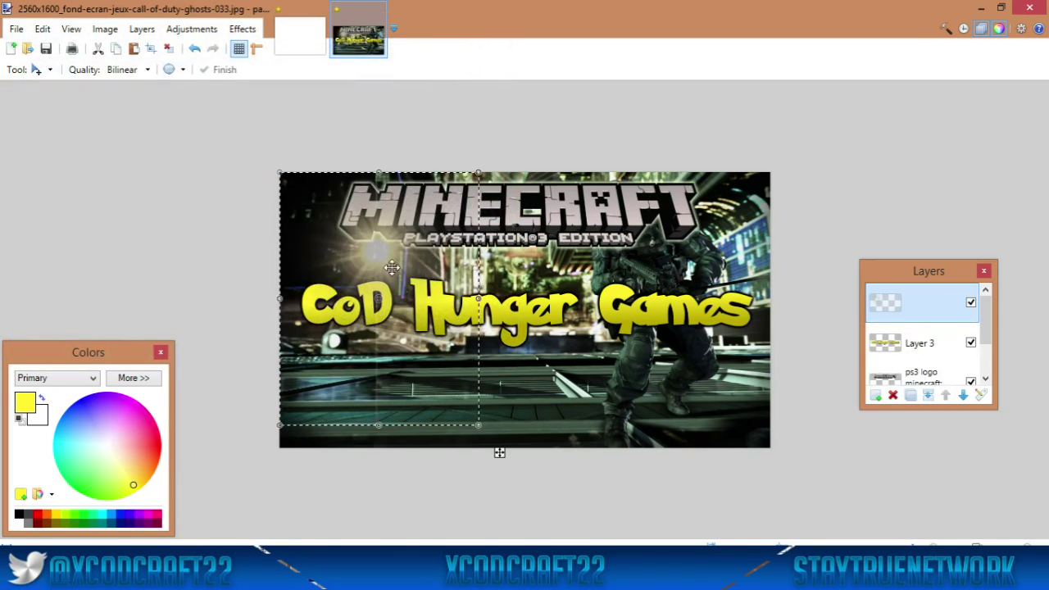
{"action": "left_click_drag", "start_coordinate": [479, 174], "coordinate": [681, 147]}
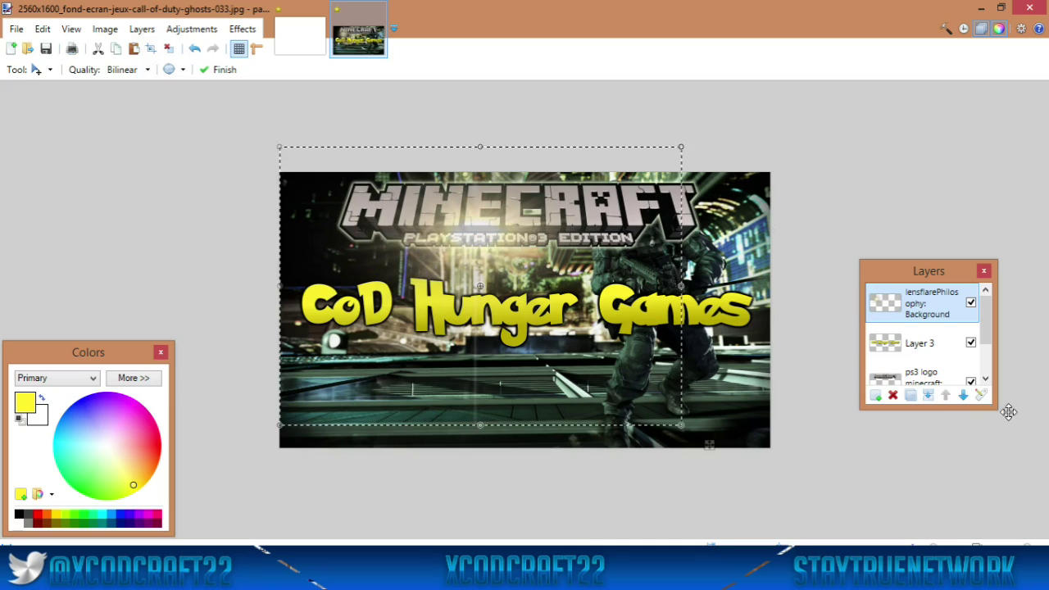
{"action": "left_click", "coordinate": [963, 396]}
{"action": "left_click", "coordinate": [963, 396]}
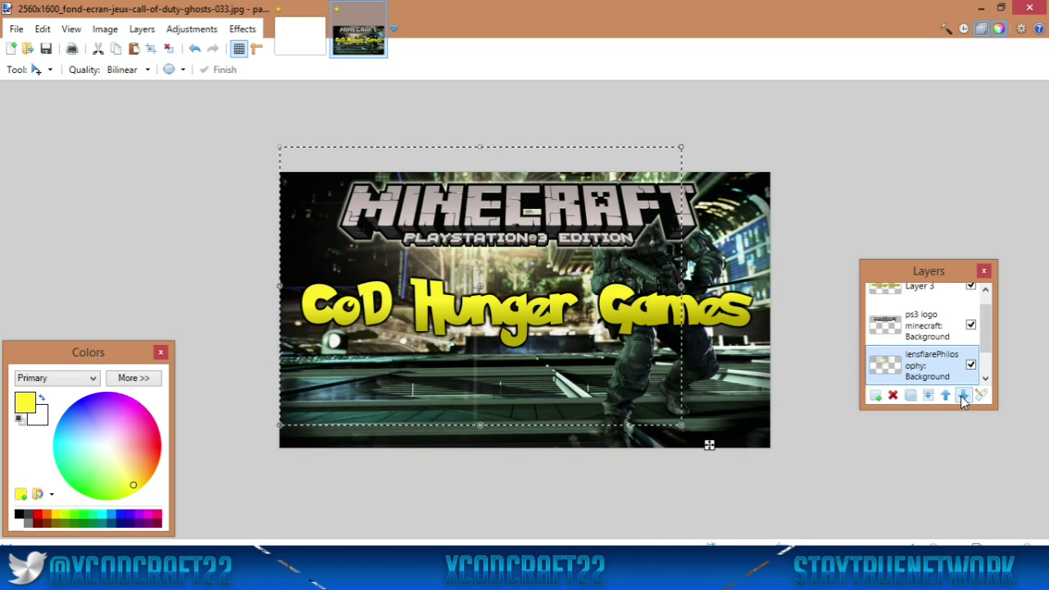
Scale the lens flare further and position it up and right across the canvas.
{"action": "left_click_drag", "start_coordinate": [686, 430], "coordinate": [882, 564]}
{"action": "left_click_drag", "start_coordinate": [655, 200], "coordinate": [815, 107]}
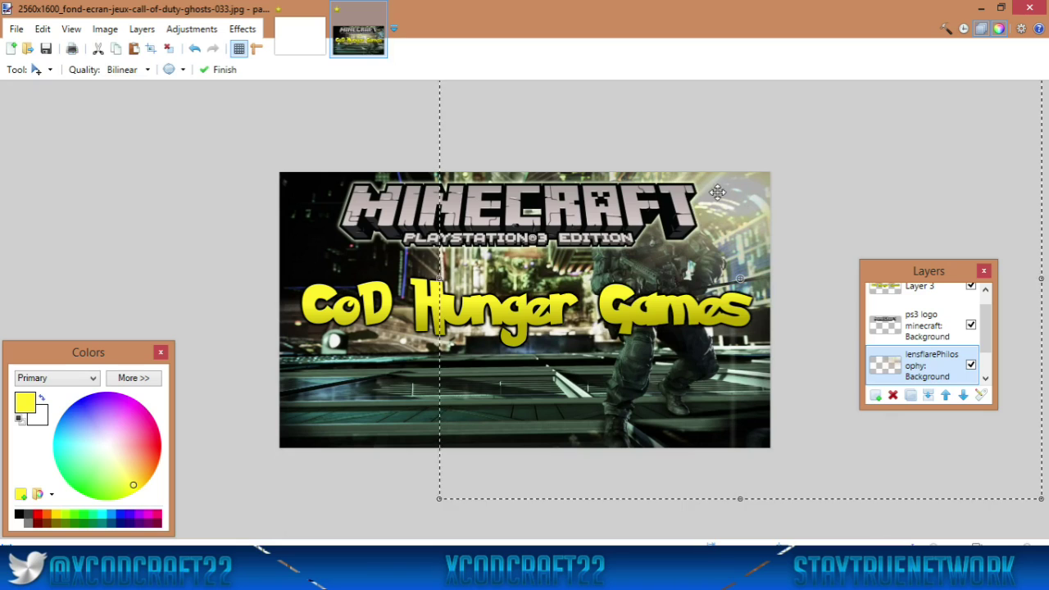
{"action": "key", "text": "Return"}
{"action": "left_click_drag", "start_coordinate": [429, 514], "coordinate": [291, 233]}
{"action": "left_click_drag", "start_coordinate": [504, 205], "coordinate": [550, 125]}
{"action": "left_click", "coordinate": [45, 70]}
{"action": "left_click", "coordinate": [49, 87]}
{"action": "left_click", "coordinate": [142, 29]}
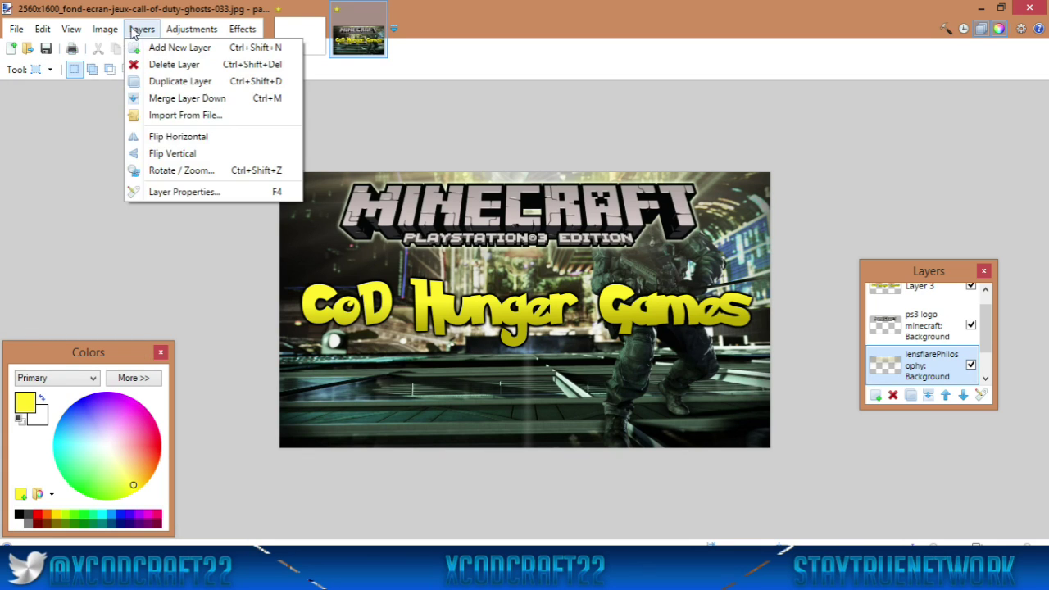
Import the spiral wallpaper, stretch it over the canvas, and place it just above Background.
{"action": "left_click", "coordinate": [153, 114]}
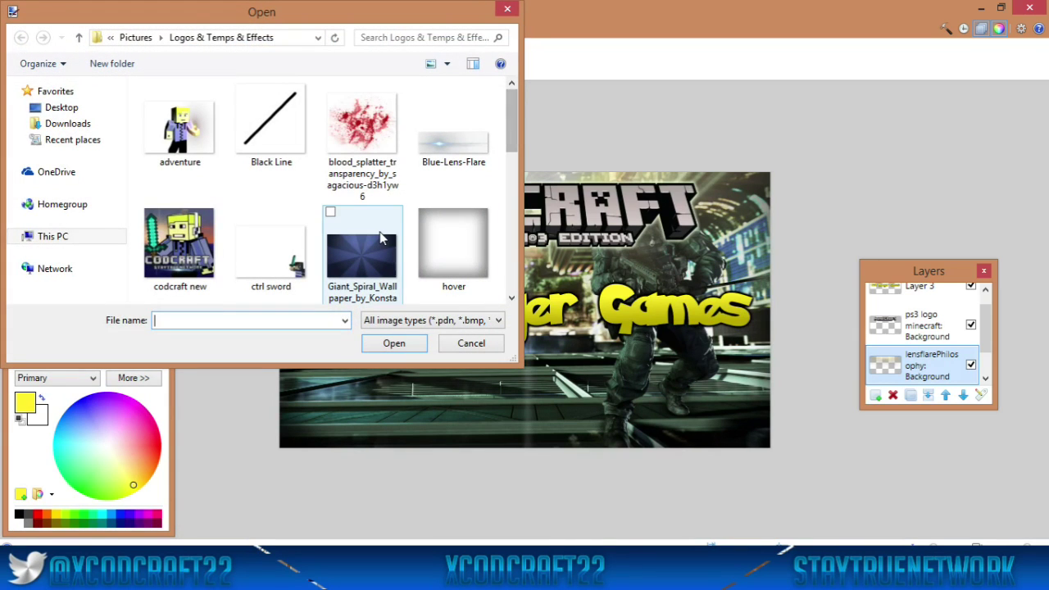
{"action": "double_click", "coordinate": [377, 274]}
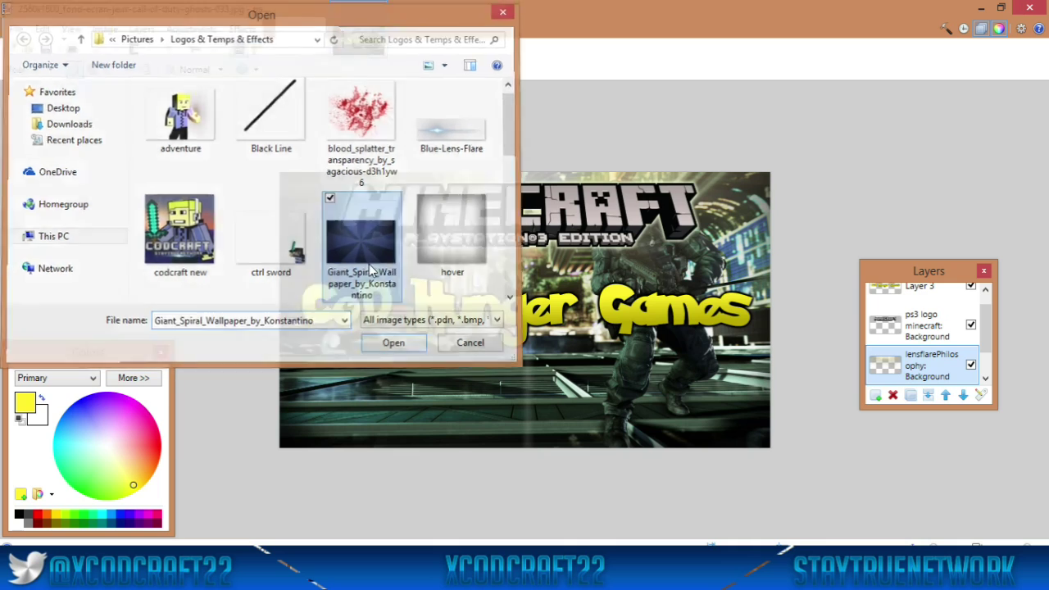
{"action": "left_click_drag", "start_coordinate": [508, 318], "coordinate": [795, 466]}
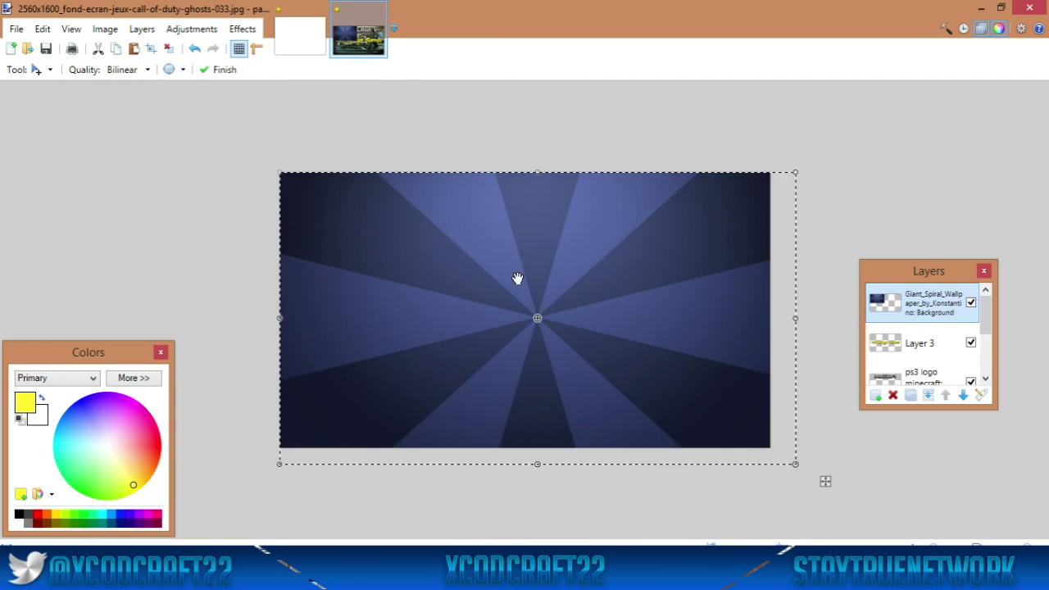
{"action": "left_click", "coordinate": [964, 396]}
{"action": "left_click", "coordinate": [964, 396]}
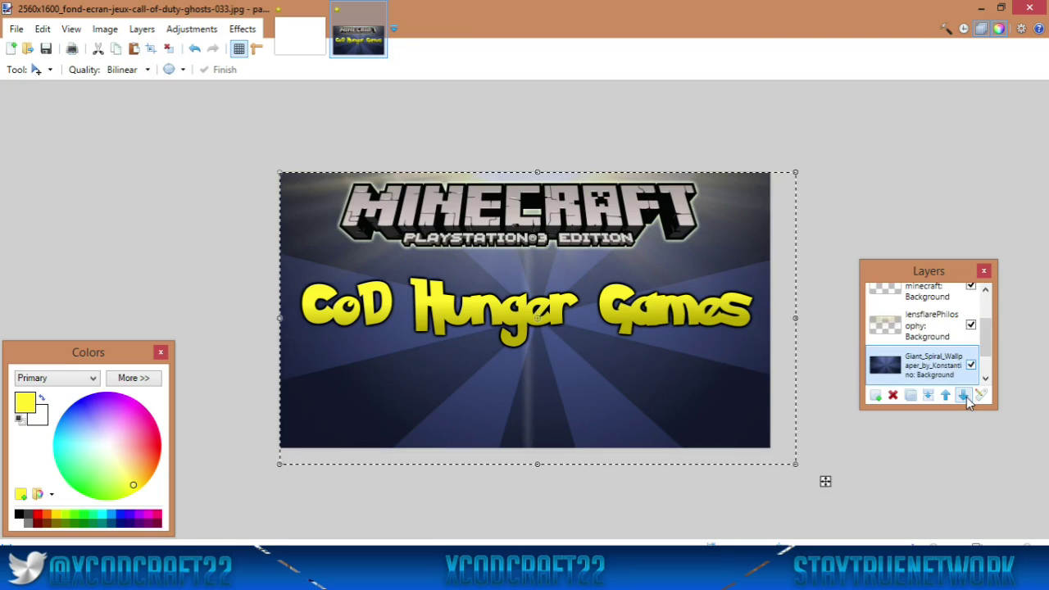
{"action": "left_click", "coordinate": [964, 396]}
{"action": "left_click", "coordinate": [946, 396]}
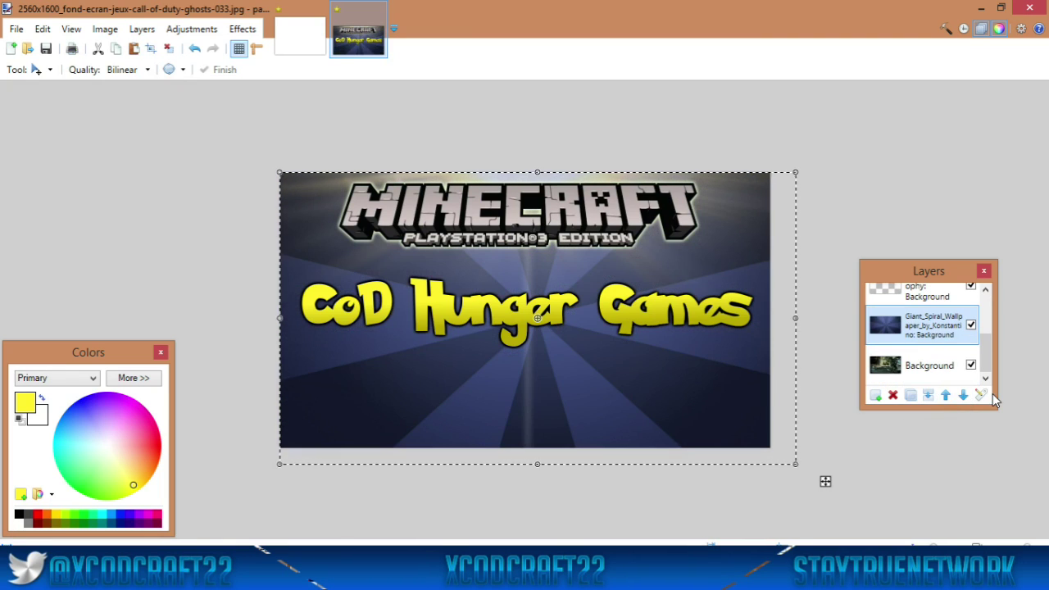
Set the spiral layer's opacity to 114 in Layer Properties.
{"action": "left_click", "coordinate": [983, 396]}
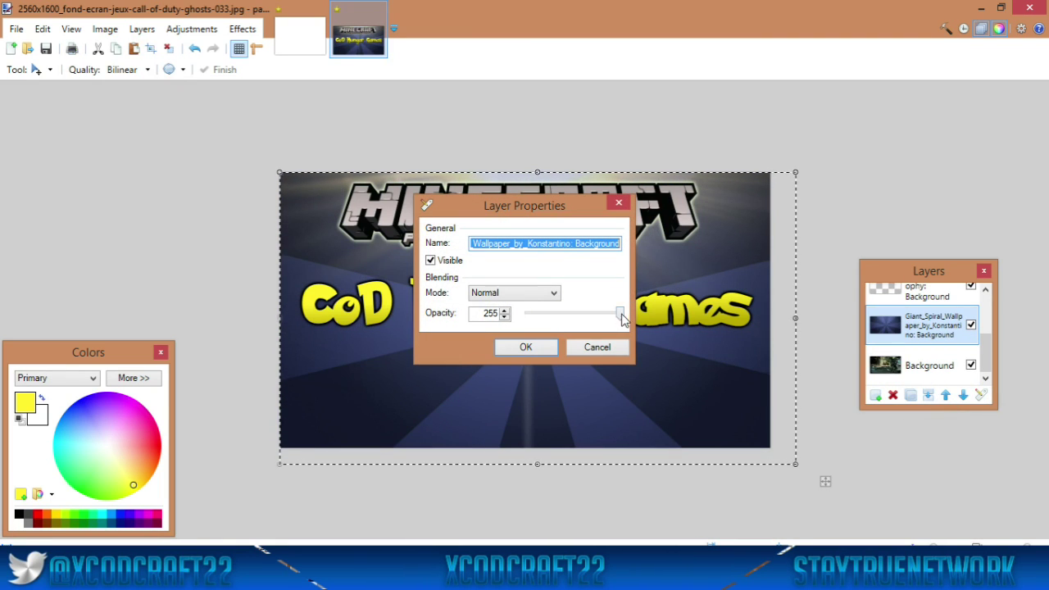
{"action": "left_click_drag", "start_coordinate": [620, 322], "coordinate": [570, 326]}
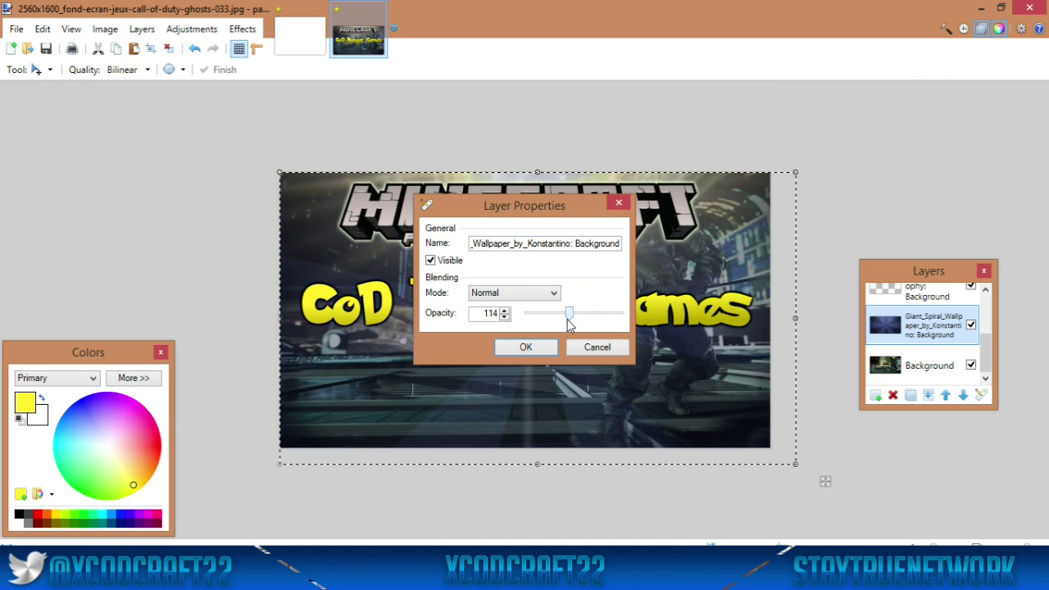
{"action": "left_click_drag", "start_coordinate": [557, 215], "coordinate": [899, 114]}
{"action": "left_click", "coordinate": [868, 246]}
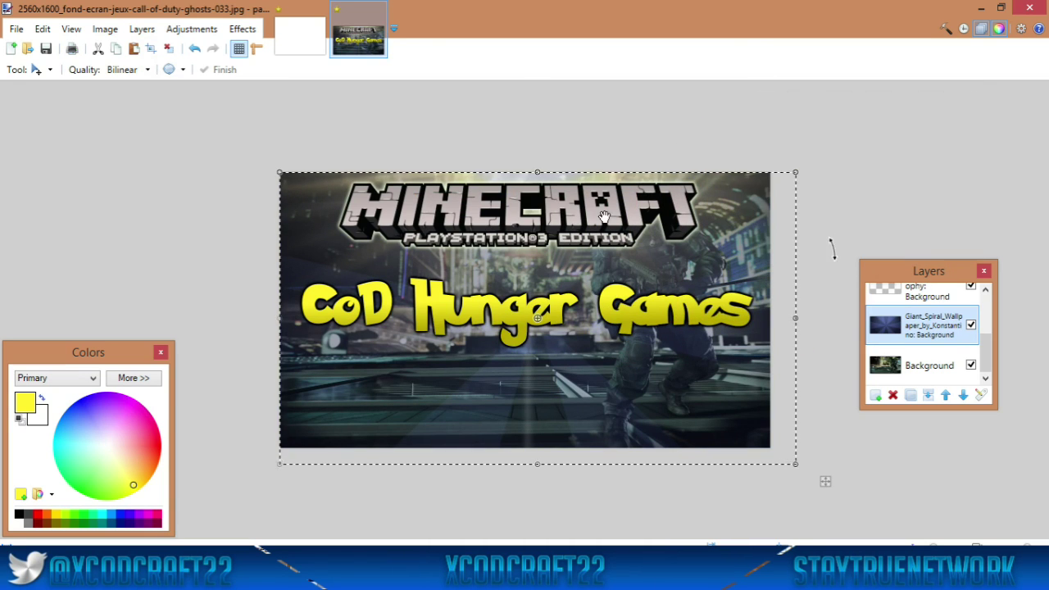
{"action": "left_click", "coordinate": [37, 72]}
{"action": "left_click", "coordinate": [33, 87]}
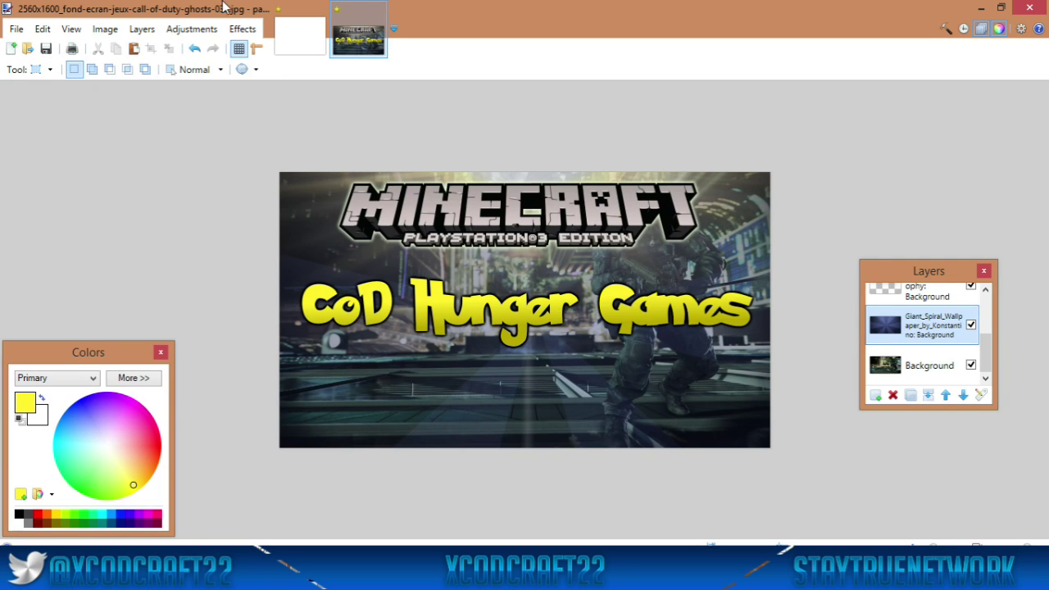
{"action": "left_click", "coordinate": [142, 28]}
Import adventure.png as a layer and move it below Layer 3.
{"action": "left_click", "coordinate": [141, 122]}
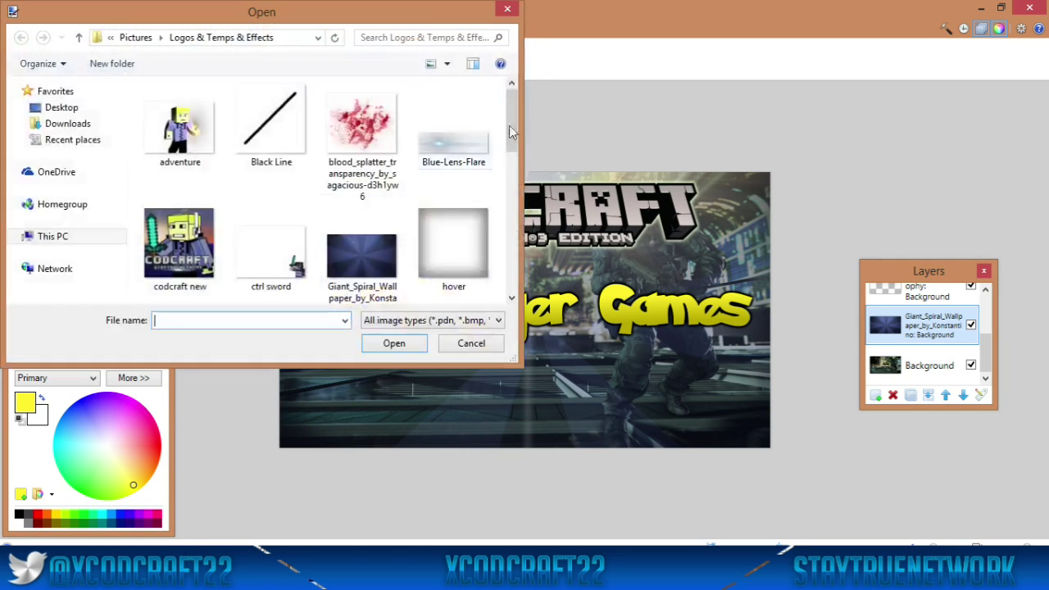
{"action": "double_click", "coordinate": [193, 147]}
{"action": "left_click_drag", "start_coordinate": [609, 421], "coordinate": [470, 507]}
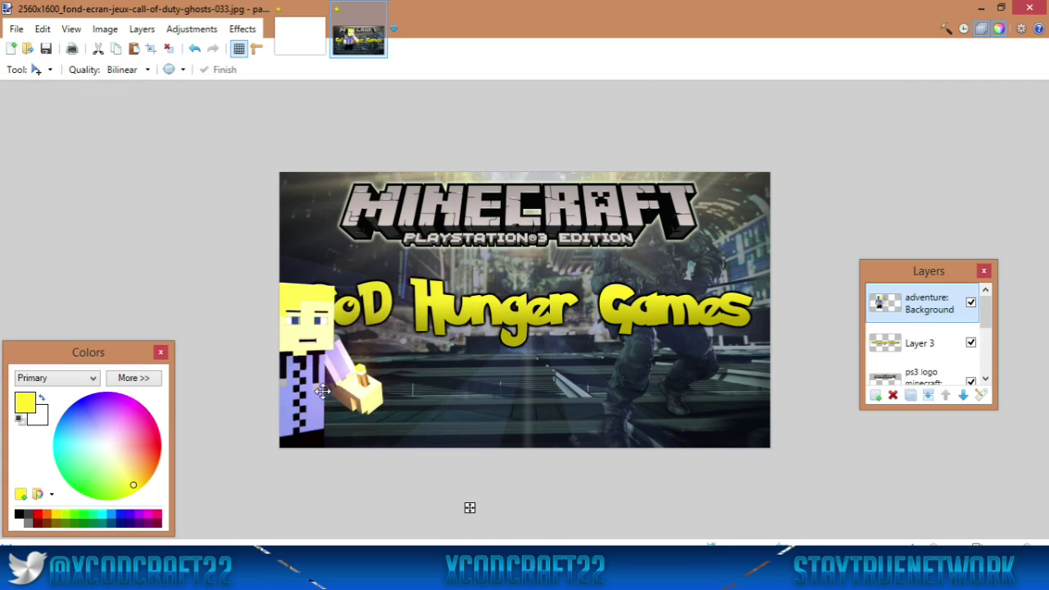
{"action": "left_click_drag", "start_coordinate": [322, 392], "coordinate": [374, 365]}
{"action": "left_click", "coordinate": [963, 395]}
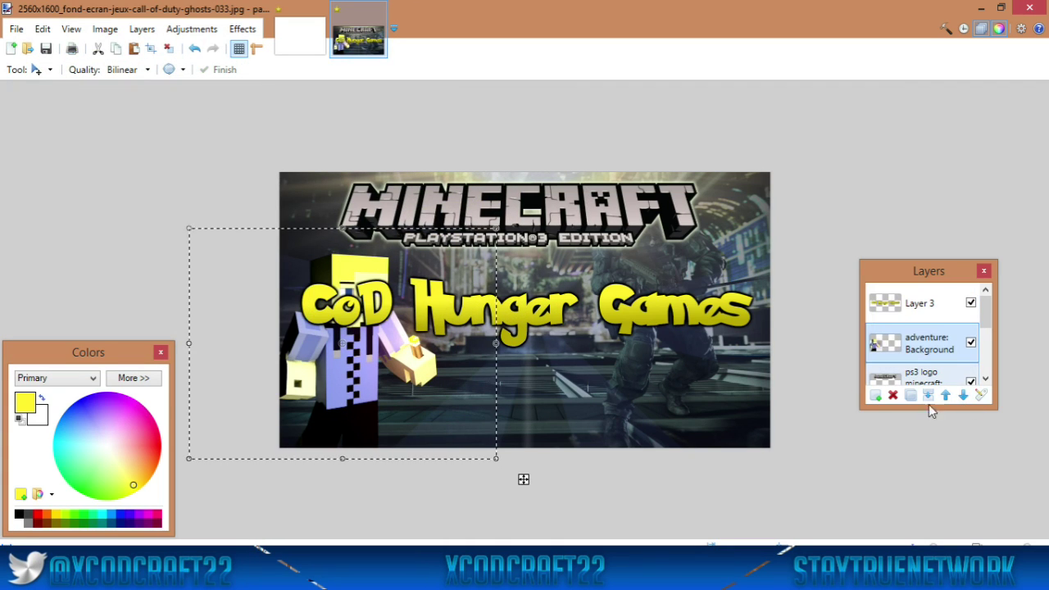
Enlarge the character and settle it at the bottom centre beneath 'Hunger'.
{"action": "left_click_drag", "start_coordinate": [522, 478], "coordinate": [623, 239]}
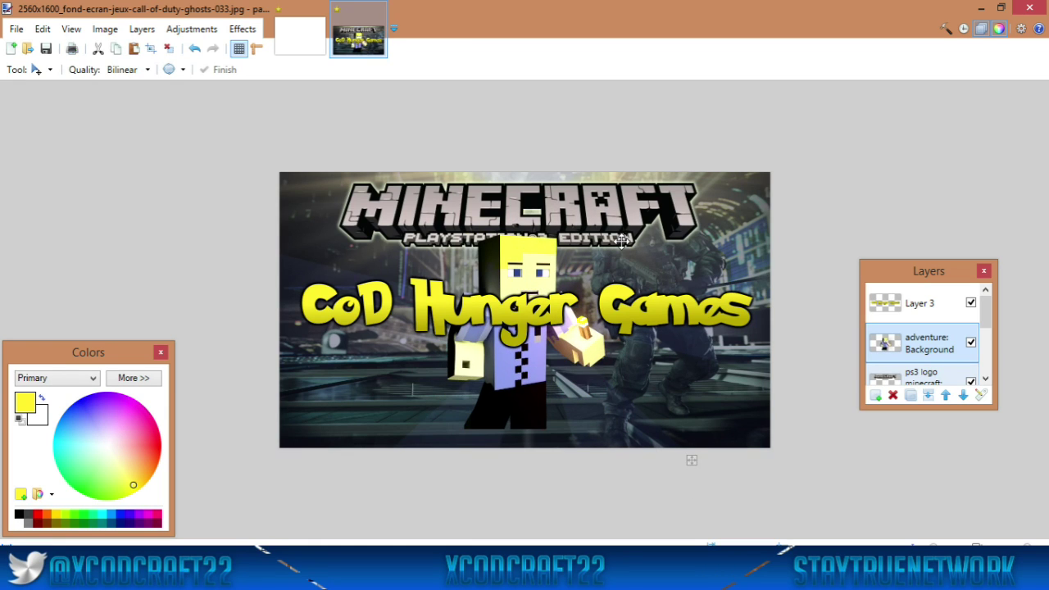
{"action": "left_click_drag", "start_coordinate": [679, 446], "coordinate": [722, 464]}
{"action": "left_click_drag", "start_coordinate": [606, 267], "coordinate": [593, 280]}
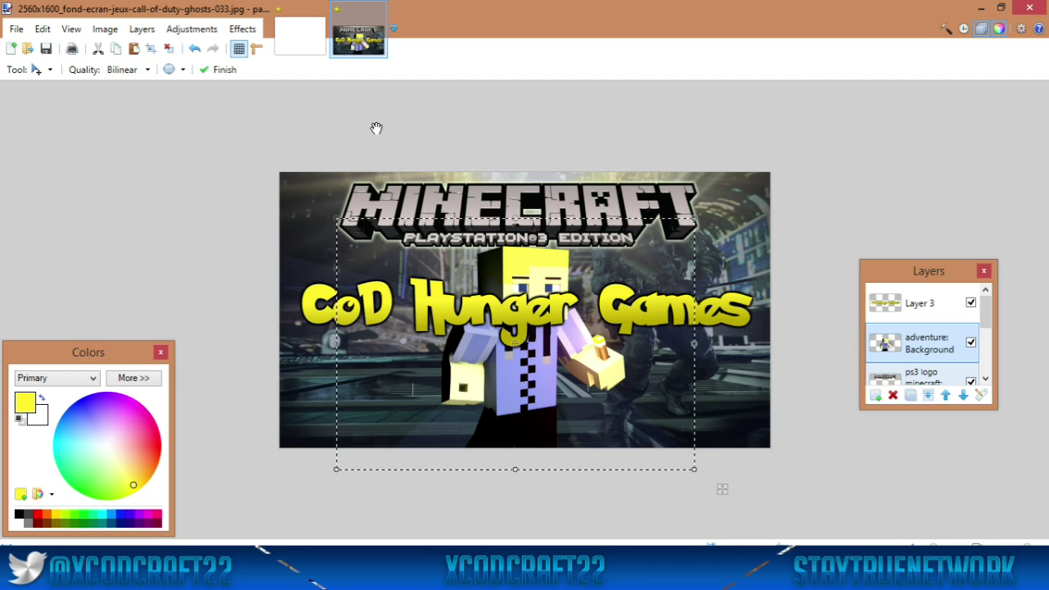
{"action": "left_click", "coordinate": [39, 69]}
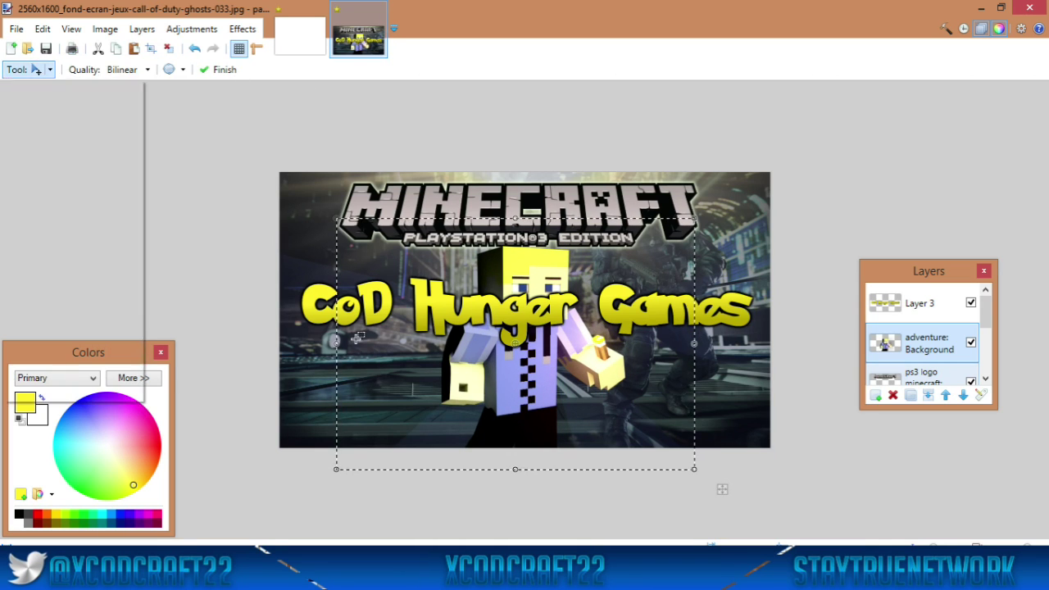
{"action": "left_click", "coordinate": [66, 86]}
{"action": "left_click", "coordinate": [142, 29]}
{"action": "left_click", "coordinate": [165, 113]}
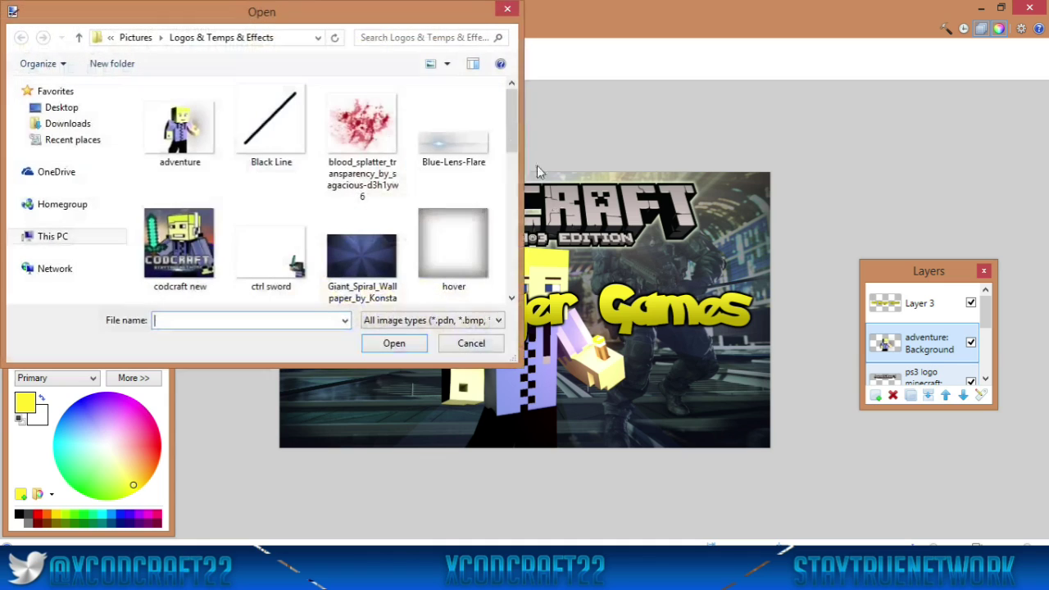
Import misc_smoke_element, scale it under the title, and place it below the character layer.
{"action": "left_click", "coordinate": [478, 244]}
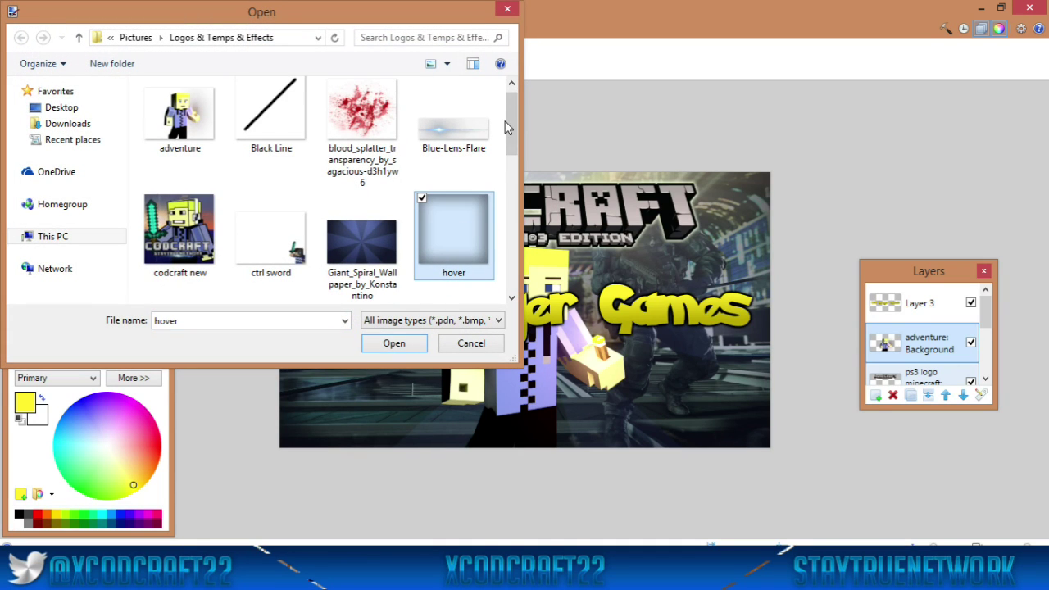
{"action": "left_click", "coordinate": [361, 114]}
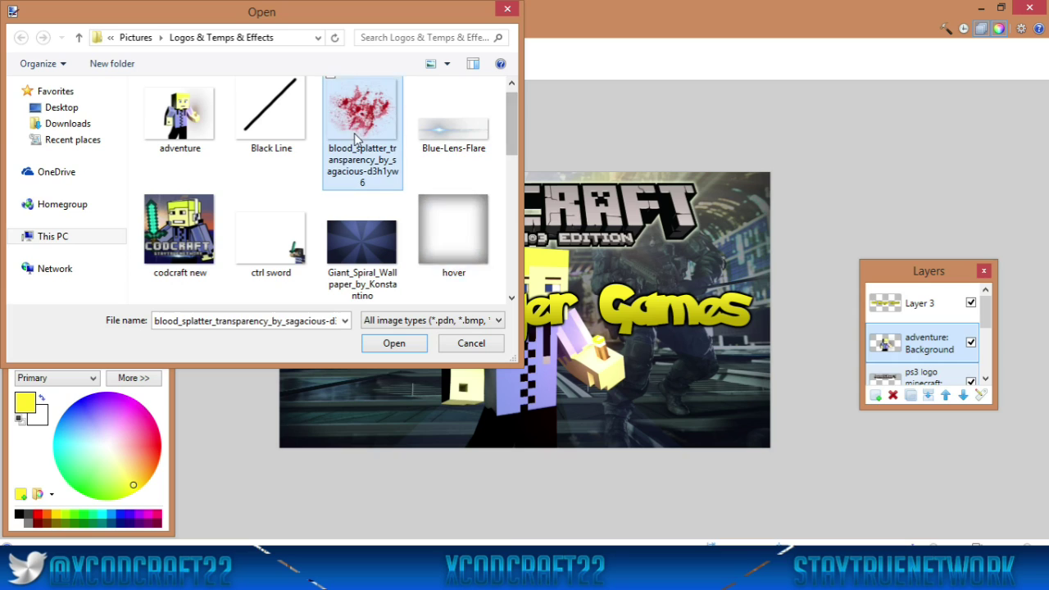
{"action": "left_click", "coordinate": [256, 143]}
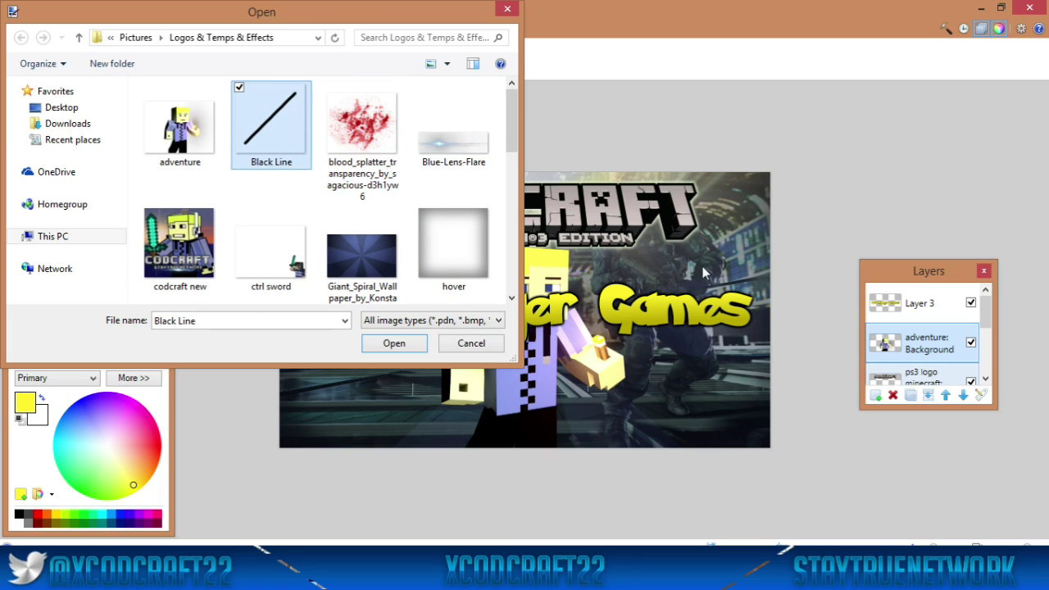
{"action": "left_click_drag", "start_coordinate": [518, 132], "coordinate": [513, 246]}
{"action": "double_click", "coordinate": [471, 170]}
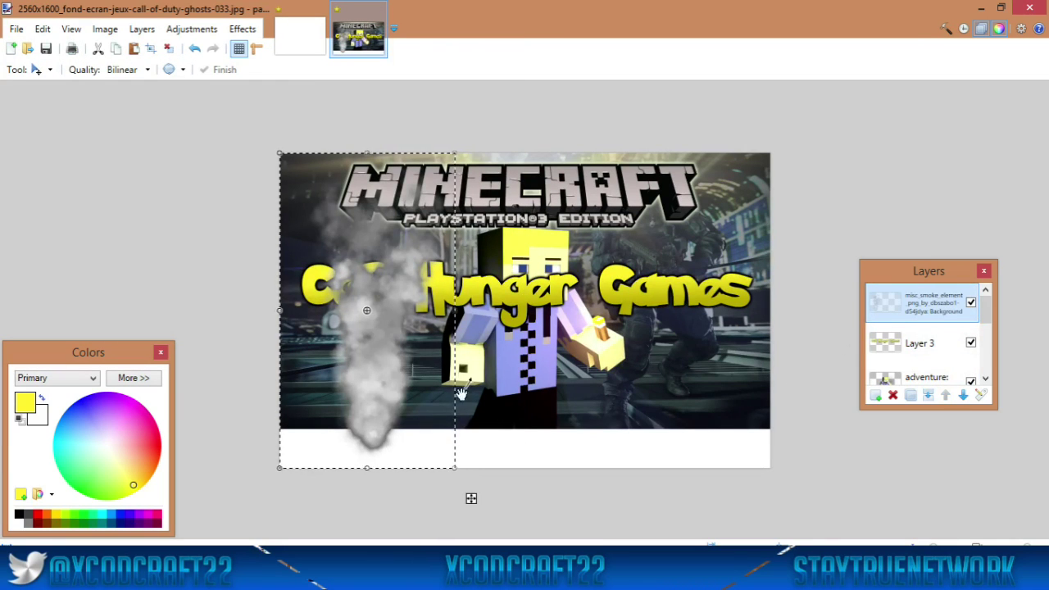
{"action": "left_click_drag", "start_coordinate": [455, 468], "coordinate": [591, 305]}
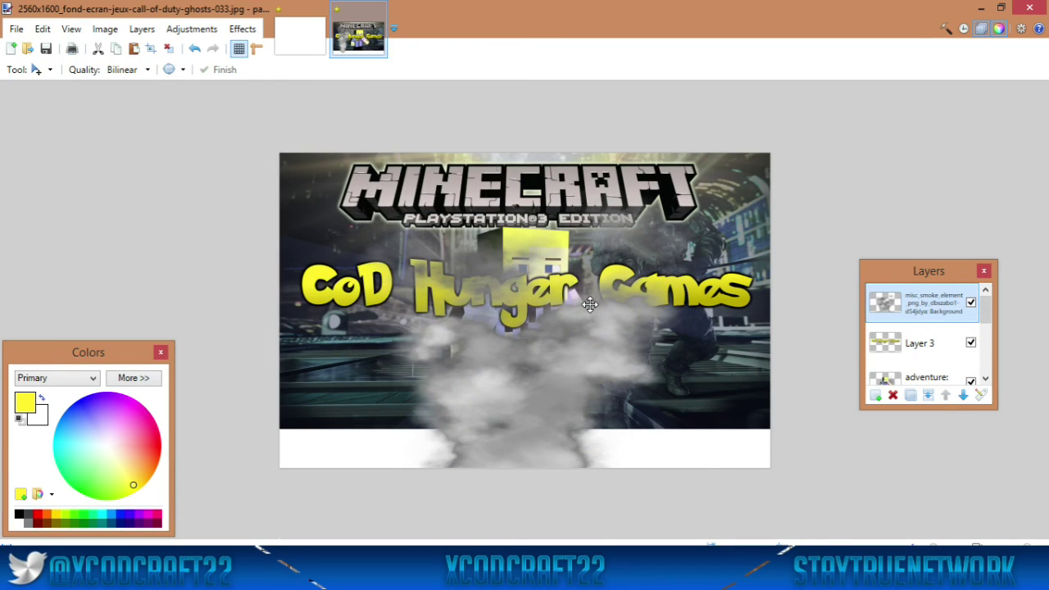
{"action": "left_click", "coordinate": [963, 396]}
{"action": "left_click", "coordinate": [963, 396]}
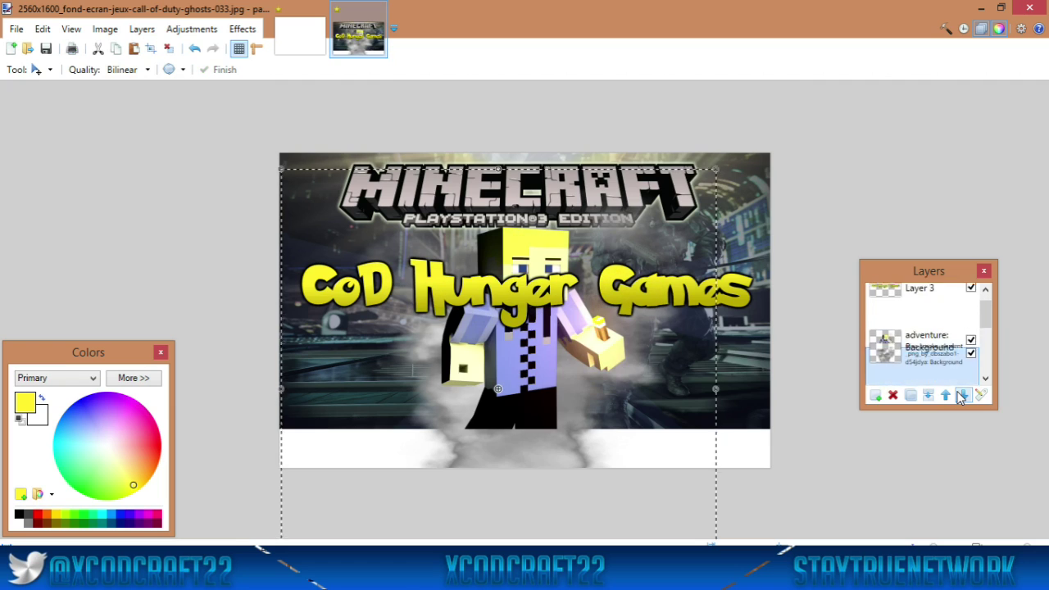
Crop the image to the area above the white bottom strip.
{"action": "left_click", "coordinate": [36, 70]}
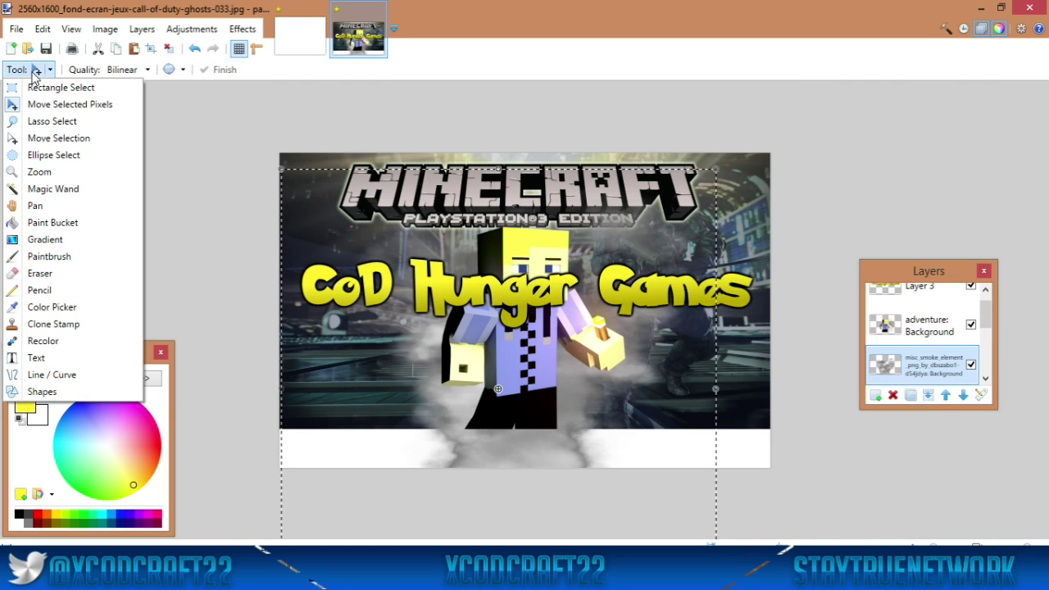
{"action": "left_click", "coordinate": [33, 88]}
{"action": "left_click_drag", "start_coordinate": [267, 427], "coordinate": [945, 25]}
{"action": "left_click", "coordinate": [150, 48]}
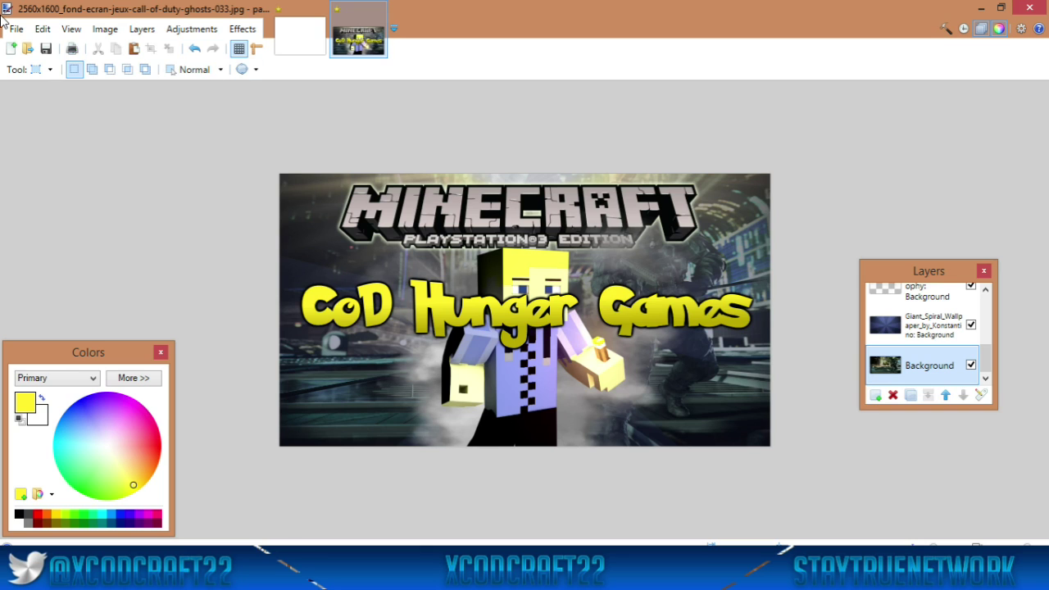
Begin Save As with JPEG as the file type, targeting the Thumbnails folder.
{"action": "left_click", "coordinate": [18, 33]}
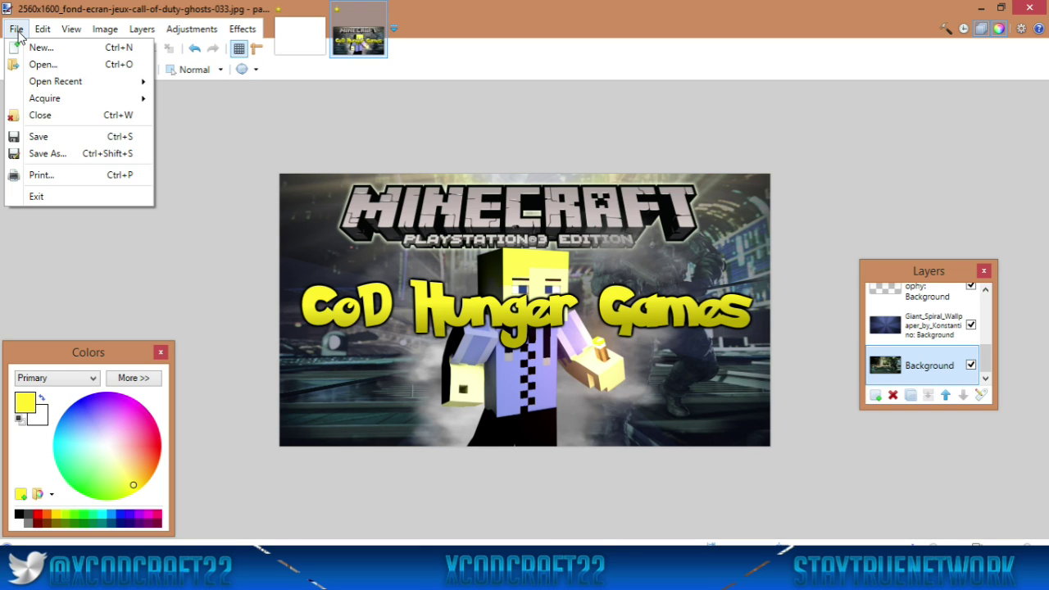
{"action": "left_click", "coordinate": [91, 155]}
{"action": "left_click", "coordinate": [191, 310]}
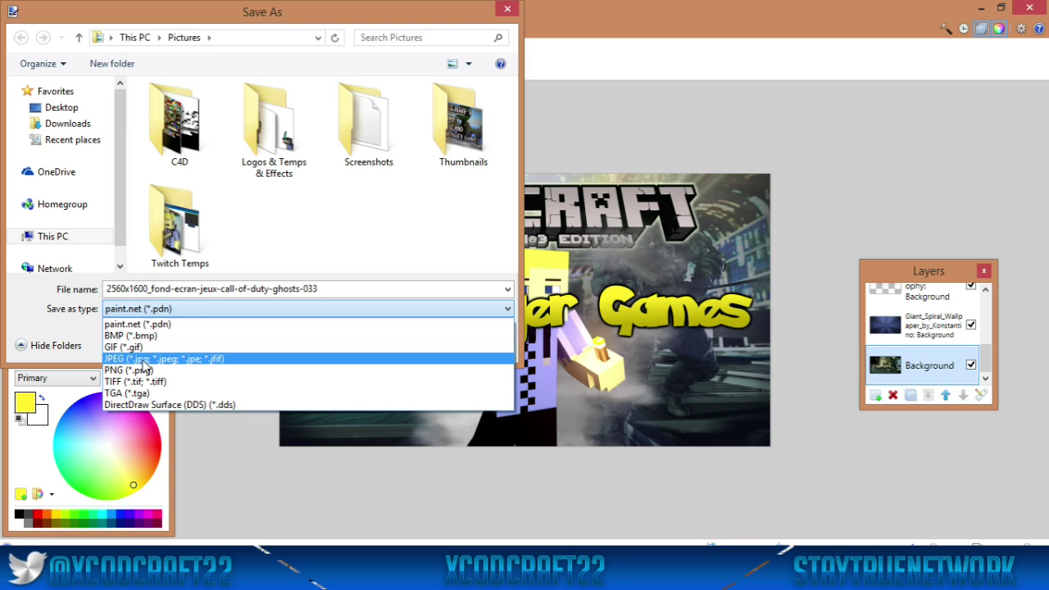
{"action": "left_click", "coordinate": [146, 361]}
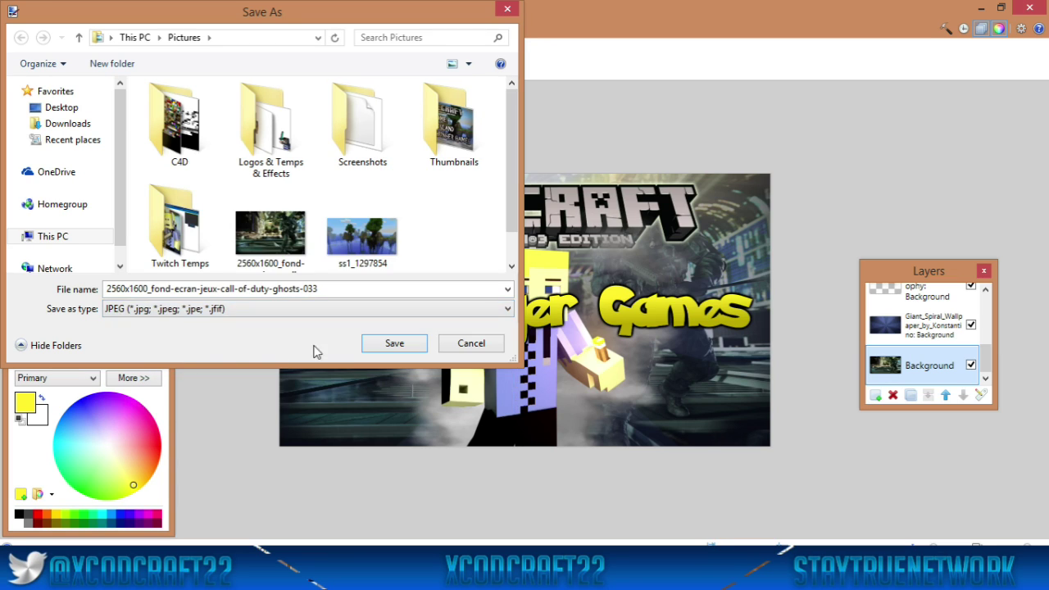
{"action": "double_click", "coordinate": [462, 172]}
Name the file 'Cod hunger games', save at JPEG quality 95, and flatten the layers.
{"action": "left_click", "coordinate": [276, 288]}
{"action": "double_click", "coordinate": [287, 288]}
{"action": "double_click", "coordinate": [235, 289]}
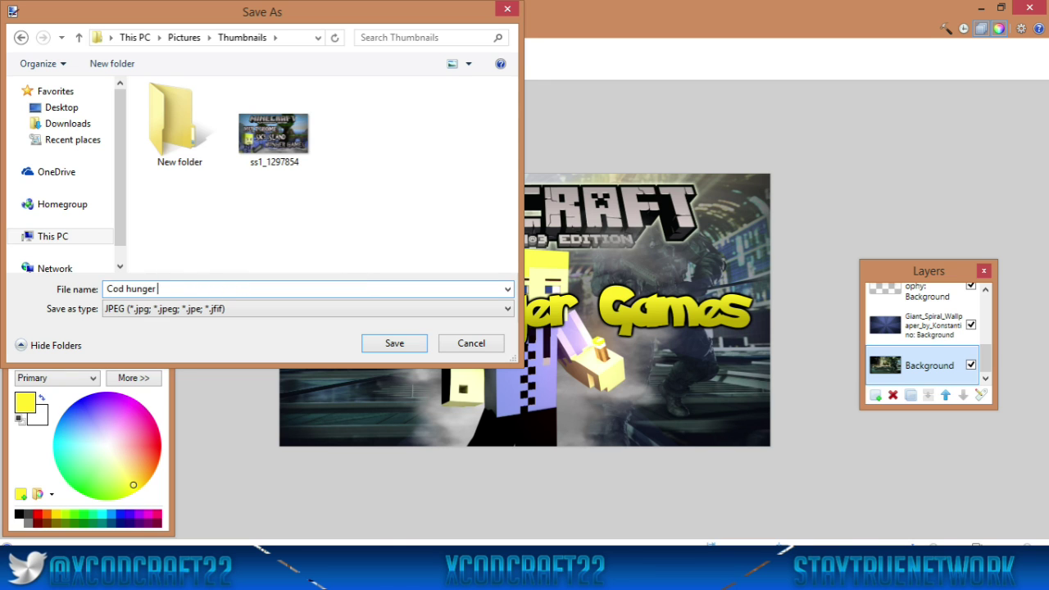
{"action": "type", "text": "s"}
{"action": "key", "text": "Return"}
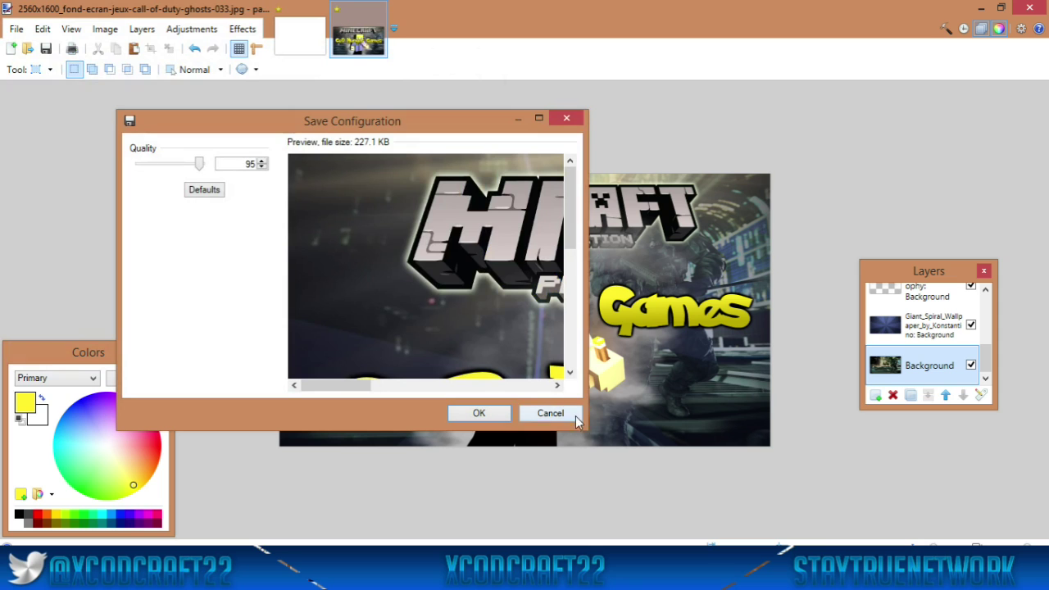
{"action": "left_click", "coordinate": [453, 412]}
{"action": "left_click", "coordinate": [456, 289]}
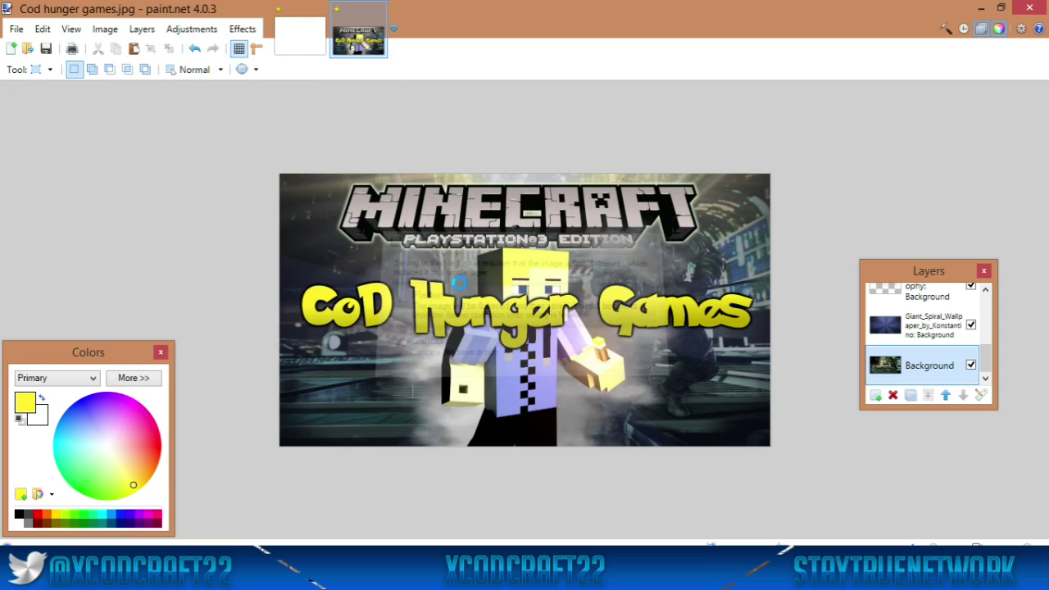